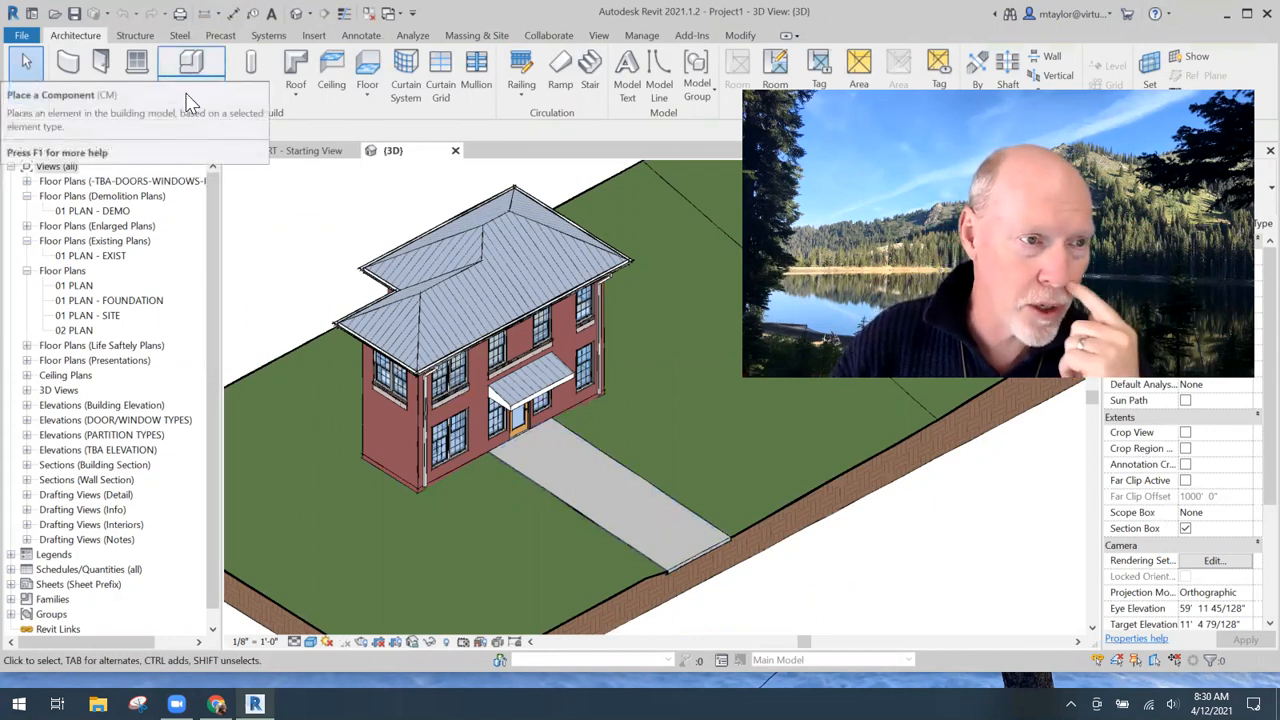
# - Start an in-place model component in the Electrical Equipment family category
pyautogui.click(198, 92)
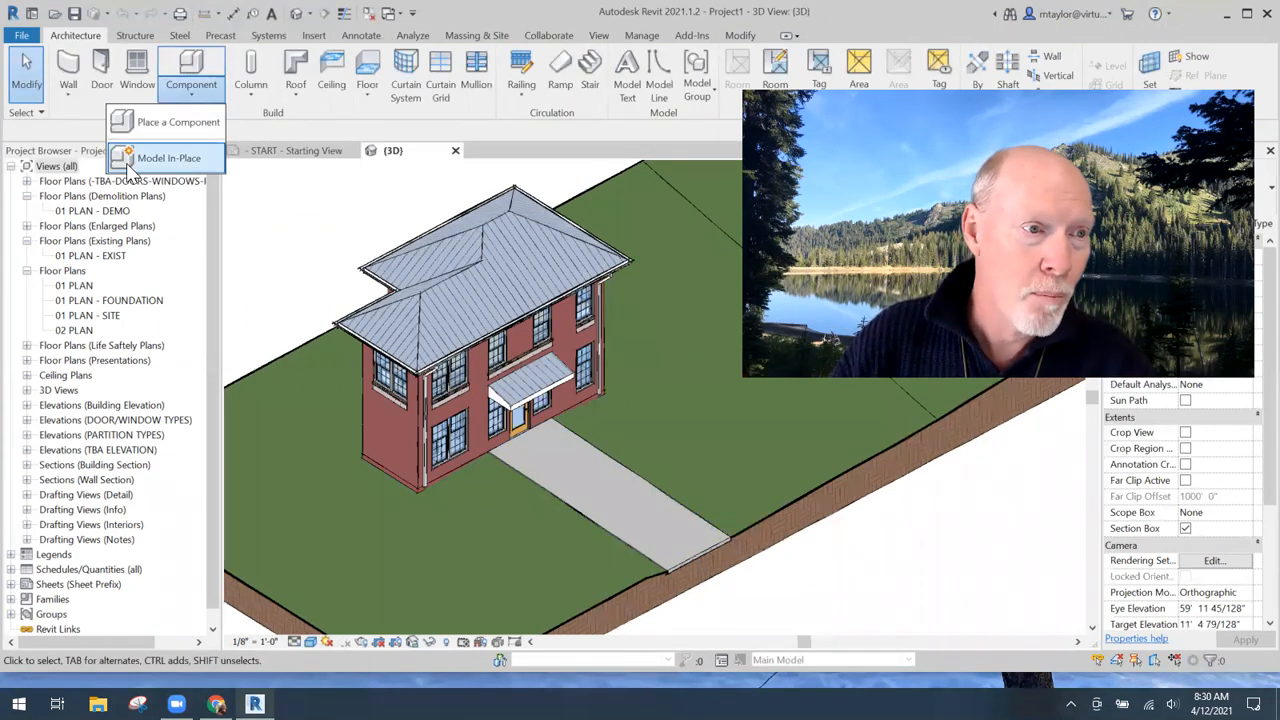
pyautogui.click(323, 252)
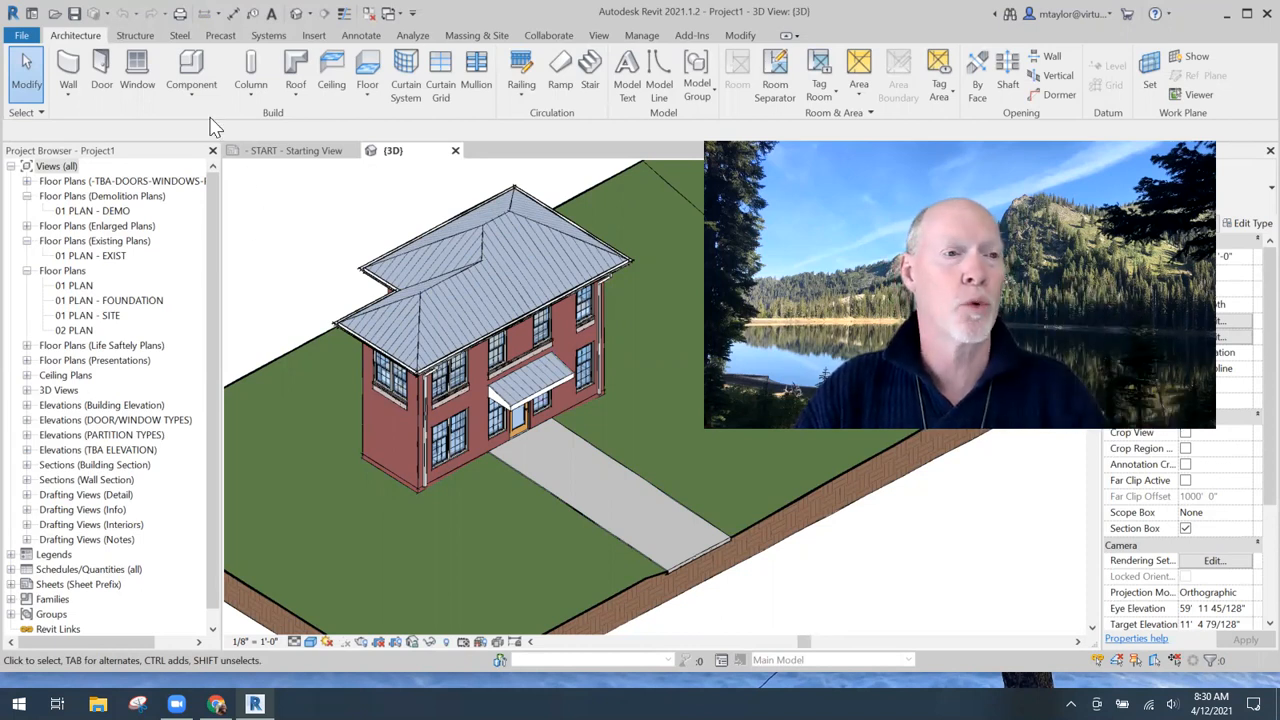
pyautogui.click(194, 97)
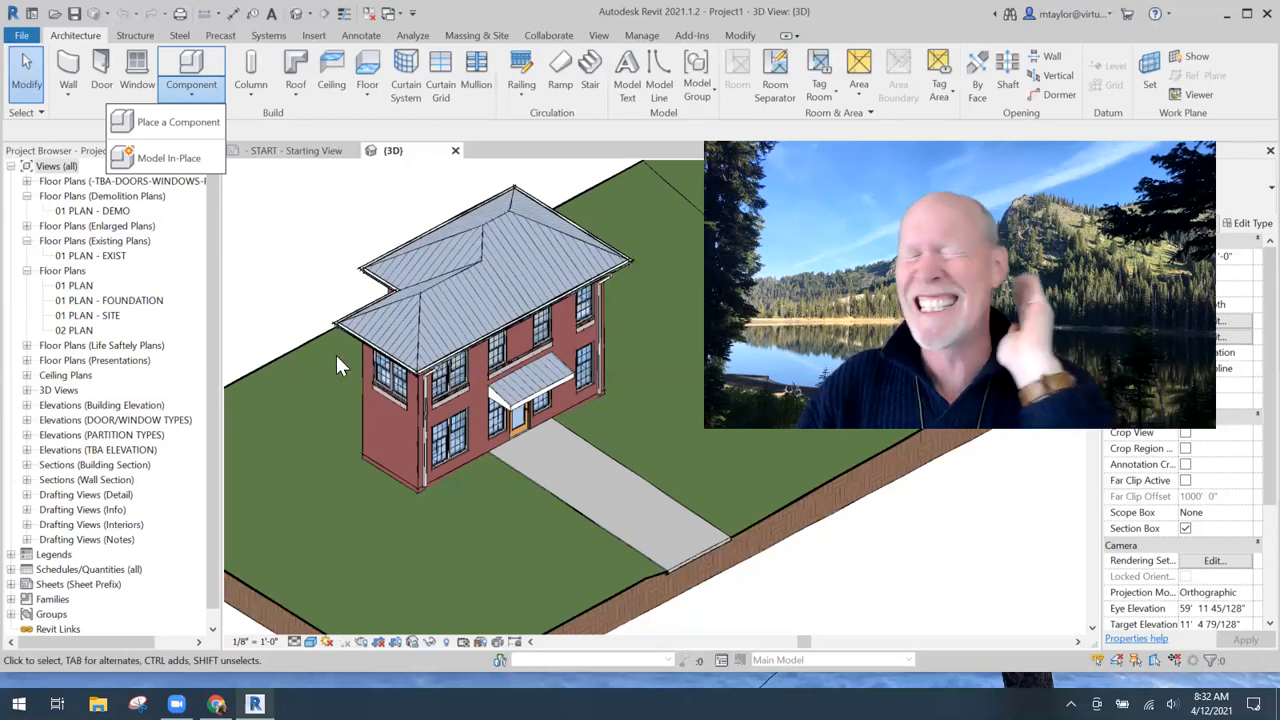
pyautogui.click(170, 158)
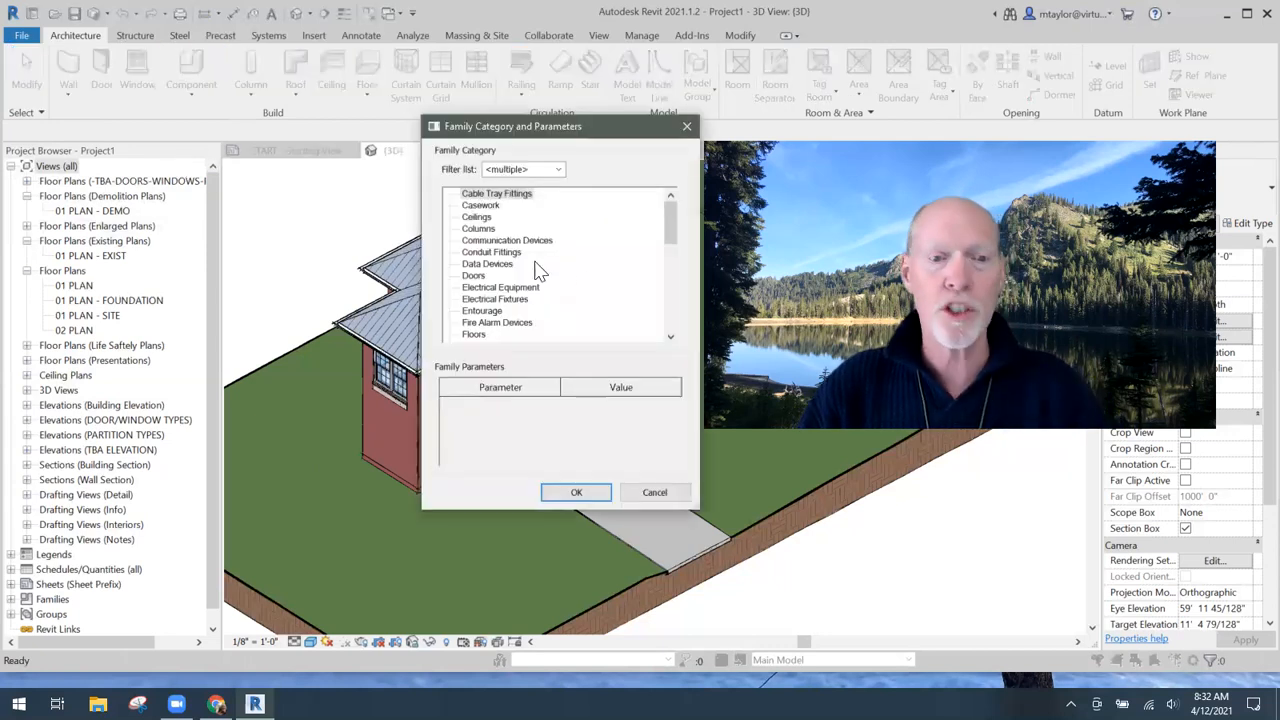
pyautogui.scroll(-3, 500, 285)
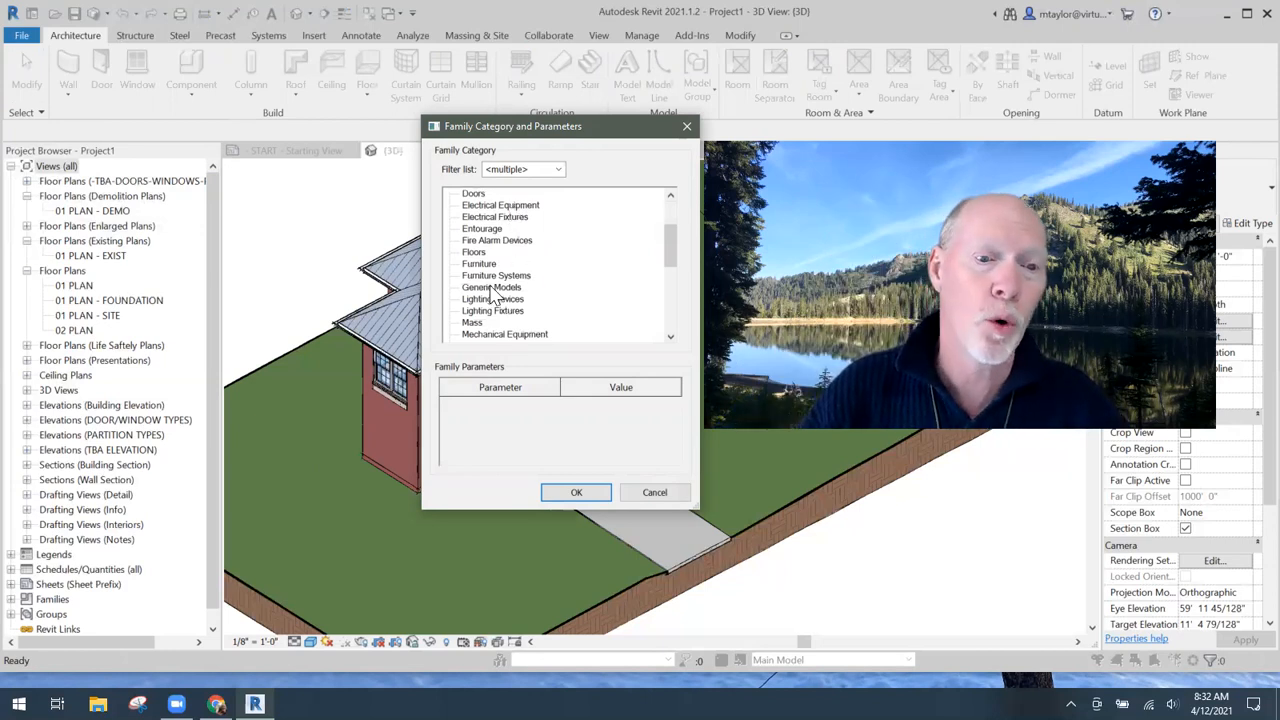
pyautogui.click(500, 205)
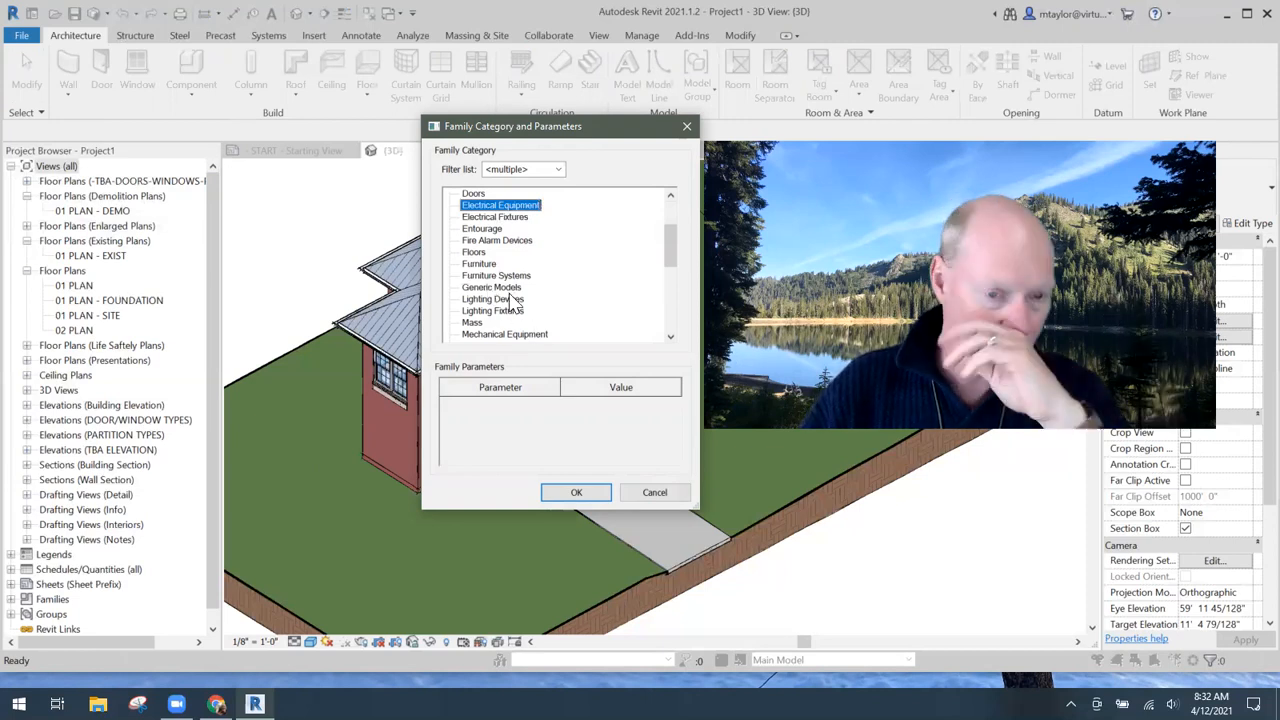
pyautogui.click(577, 492)
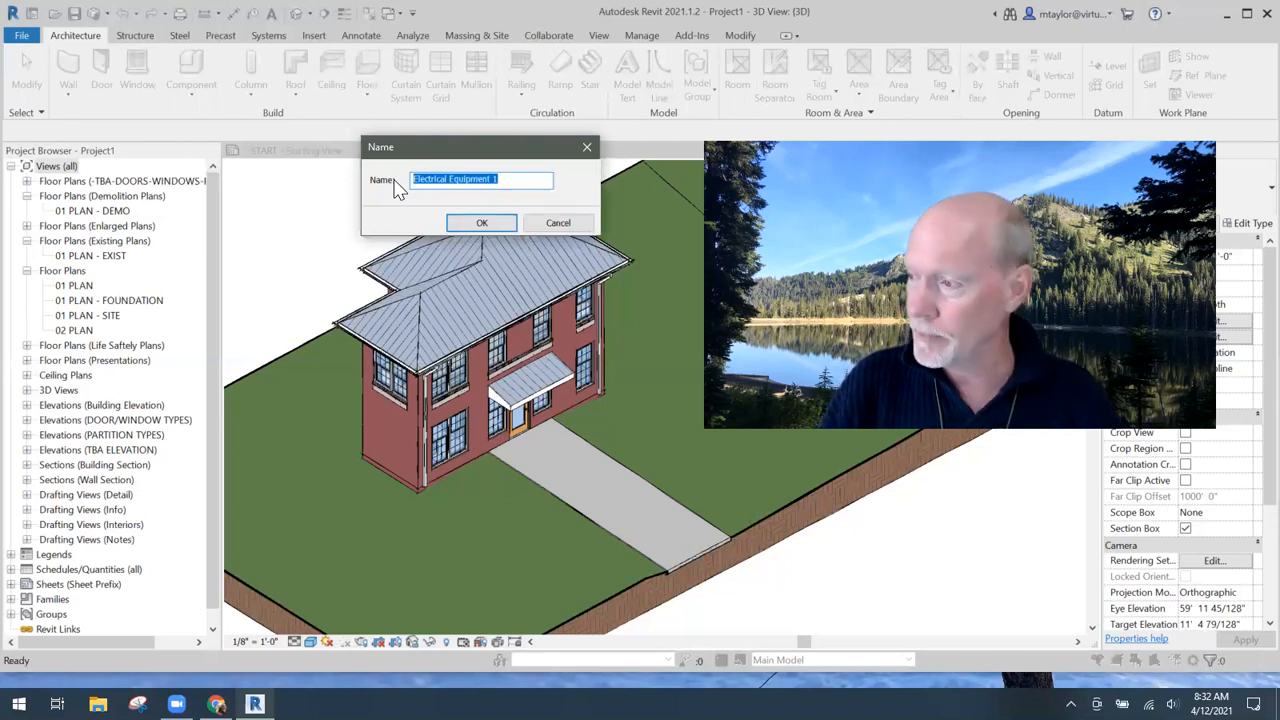
# - Name the new in-place component "electrical meter box" and enter its modeling environment
pyautogui.write('e')
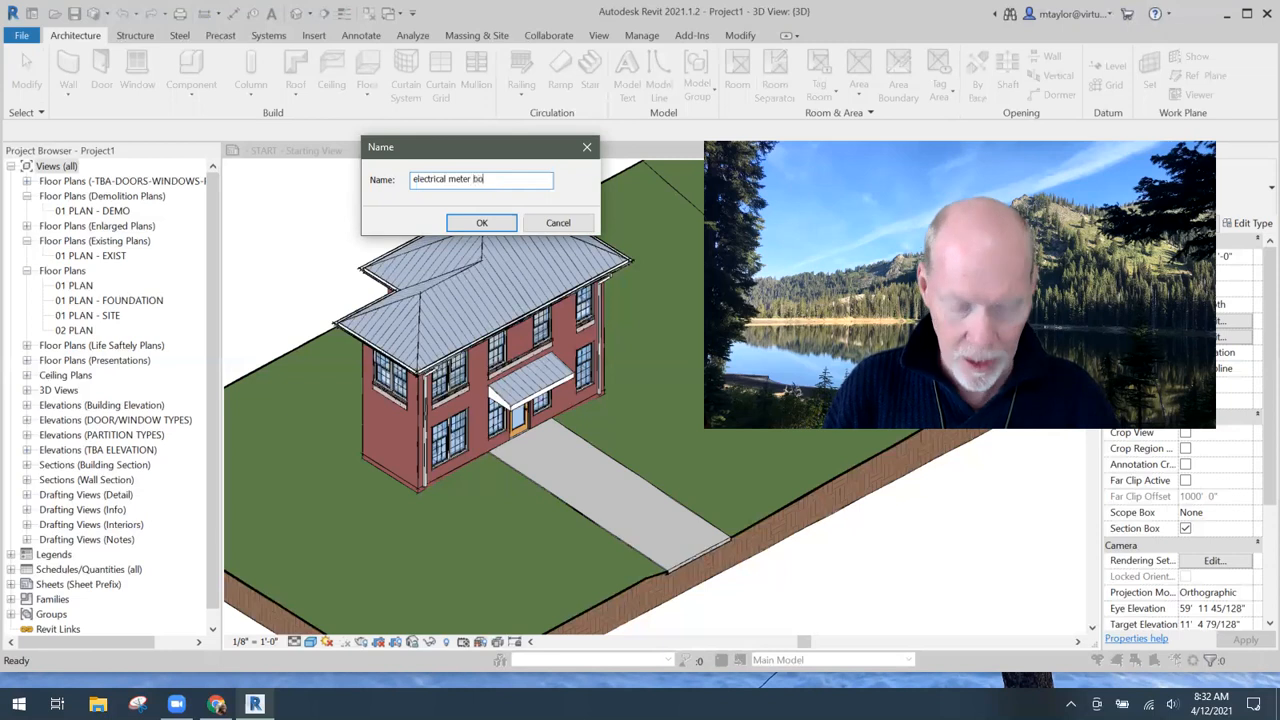
pyautogui.write('lectrical meter box')
pyautogui.click(505, 220)
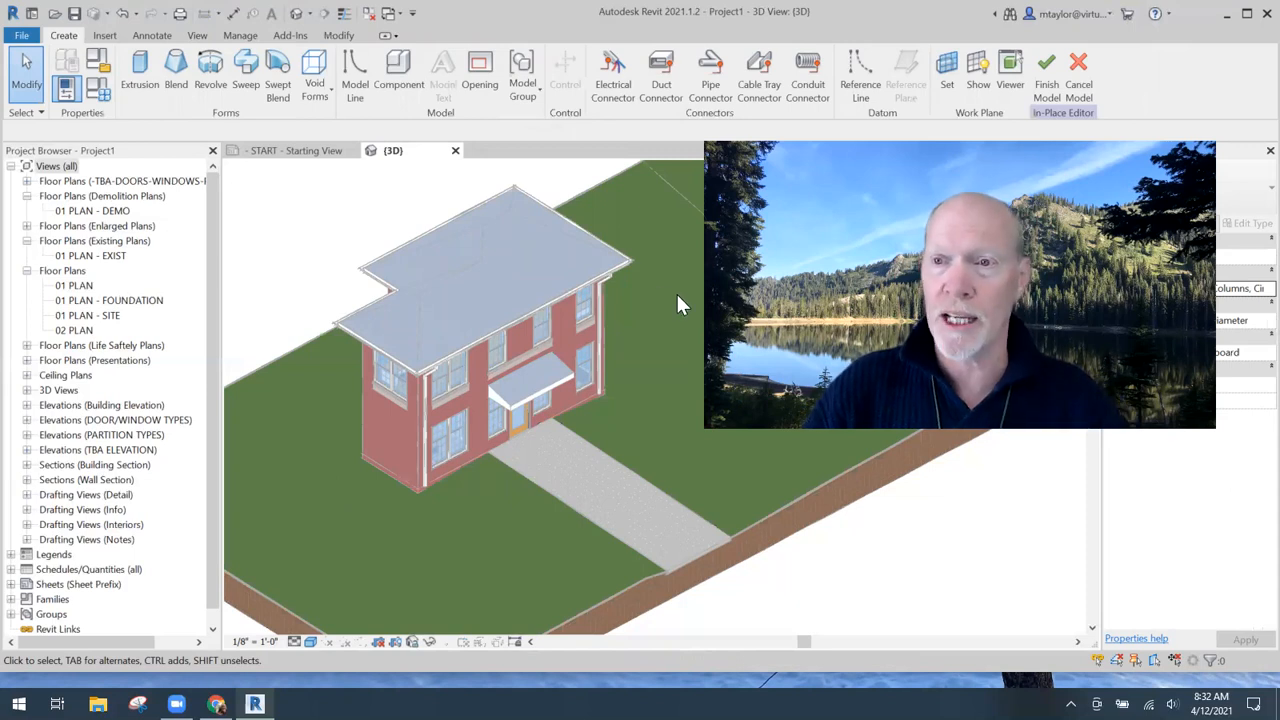
# - Show the current work plane in the 3D view and set its grid spacing to 12'
pyautogui.click(978, 86)
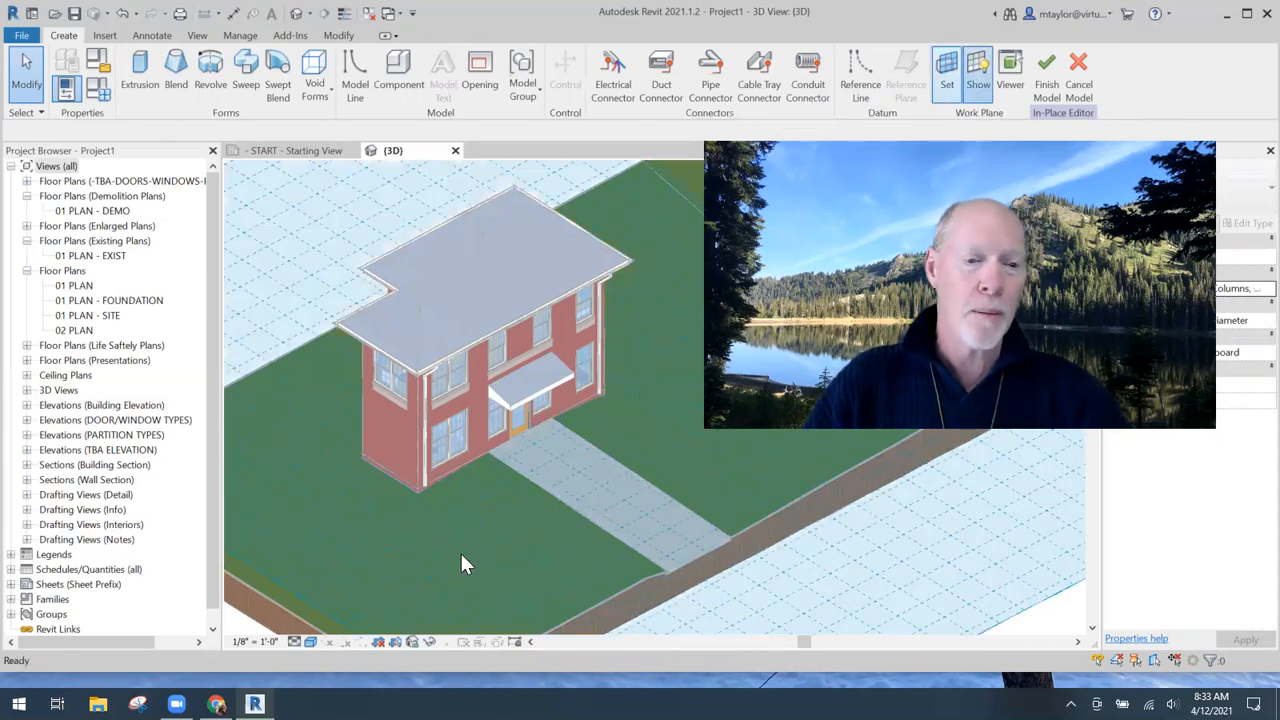
pyautogui.scroll(-5, 471, 551)
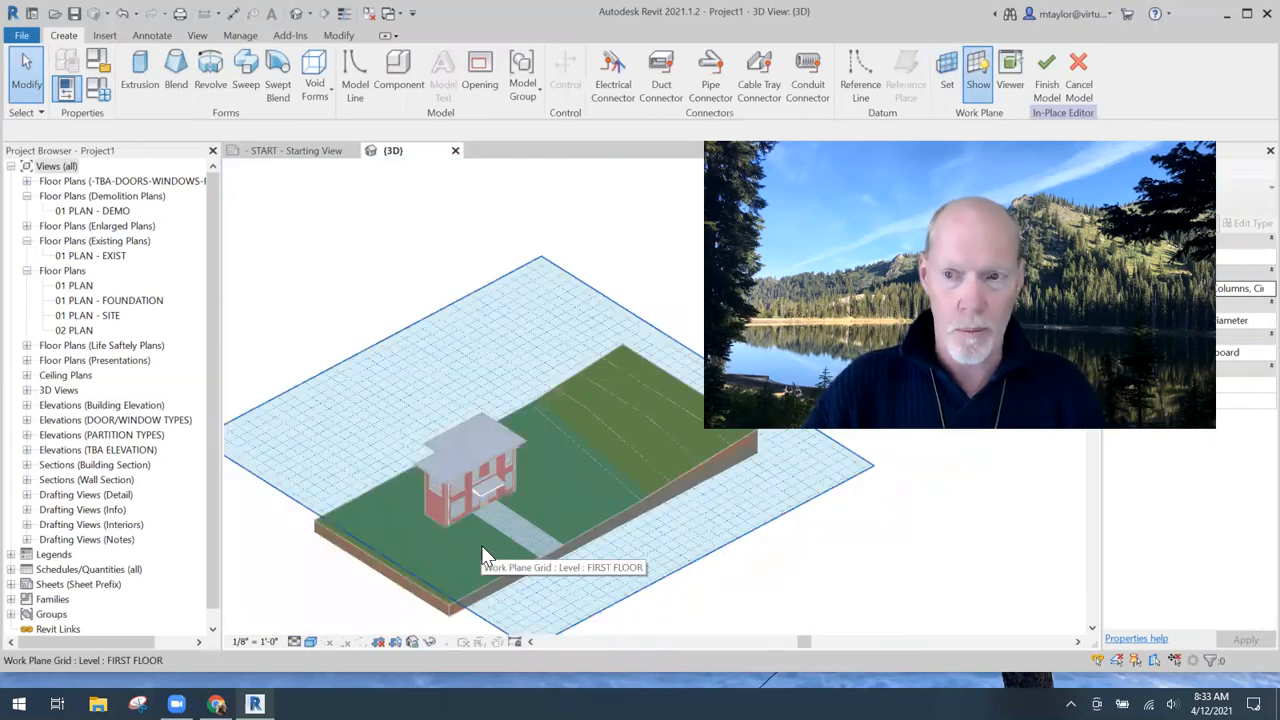
pyautogui.click(427, 387)
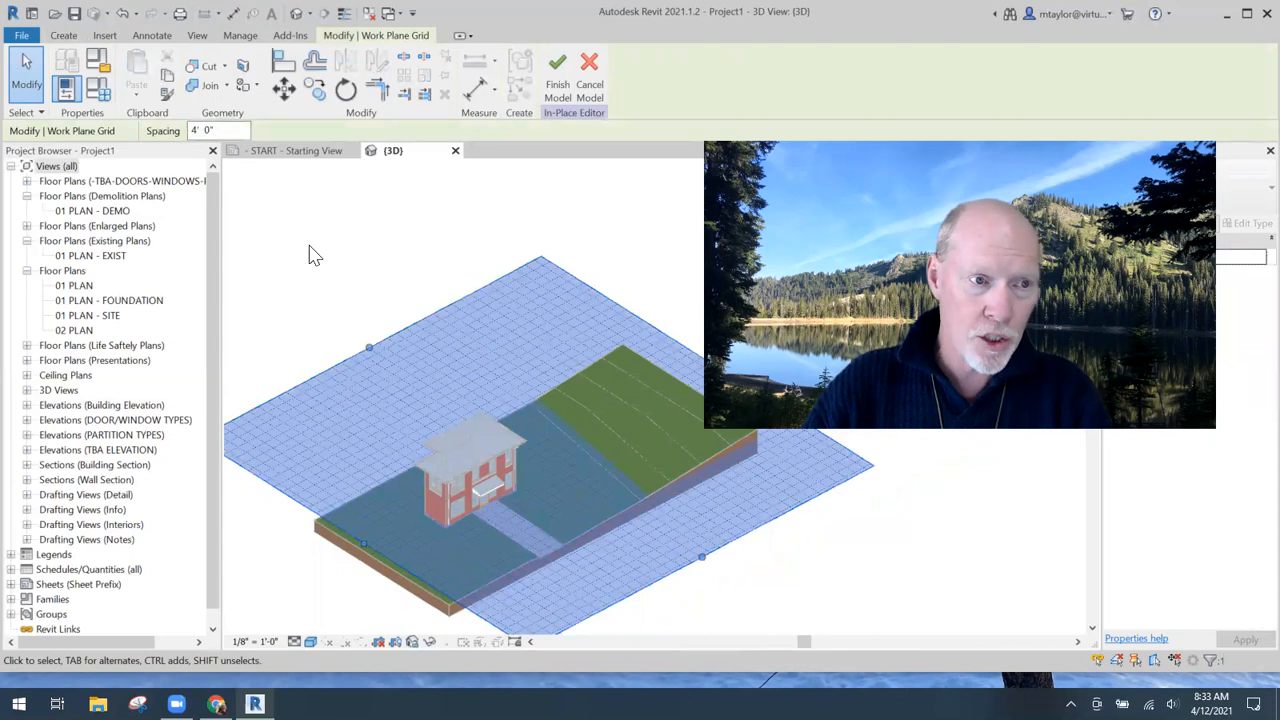
pyautogui.moveTo(228, 128); pyautogui.dragTo(162, 133)
pyautogui.write('12')
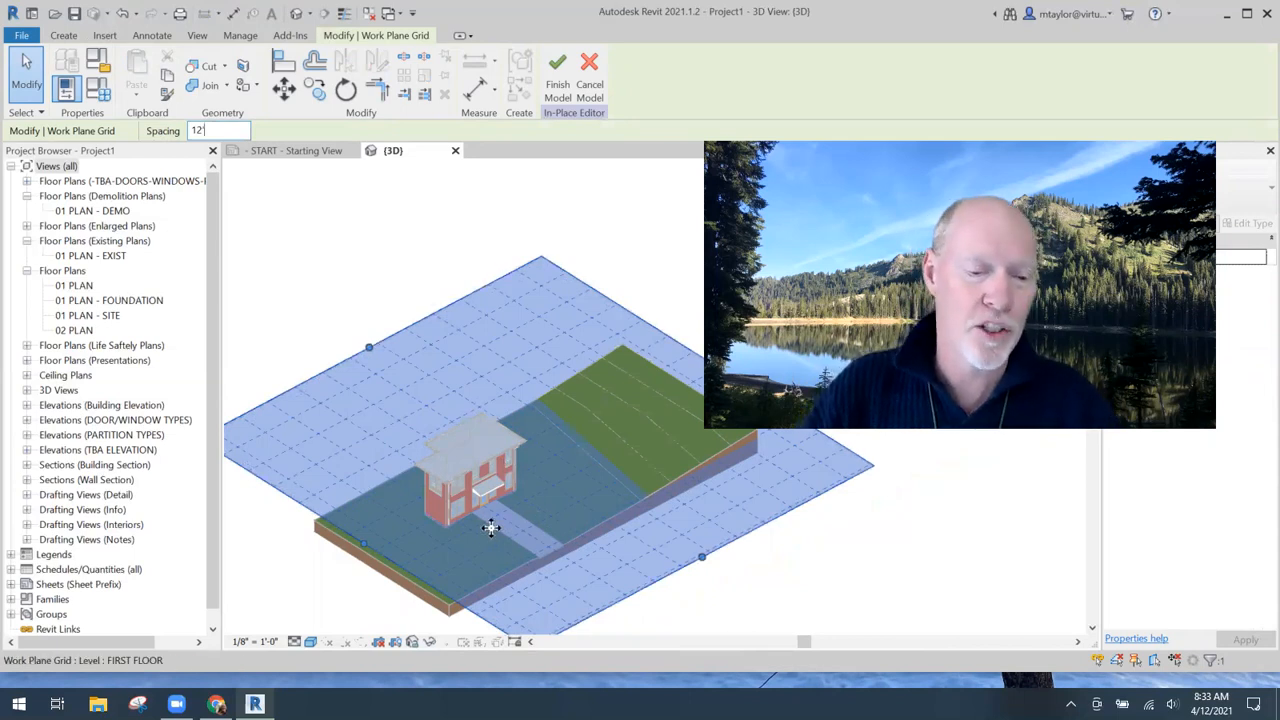
pyautogui.keyDown('shift'); pyautogui.moveTo(454, 539); pyautogui.dragTo(486, 473, button='middle'); pyautogui.keyUp('shift')
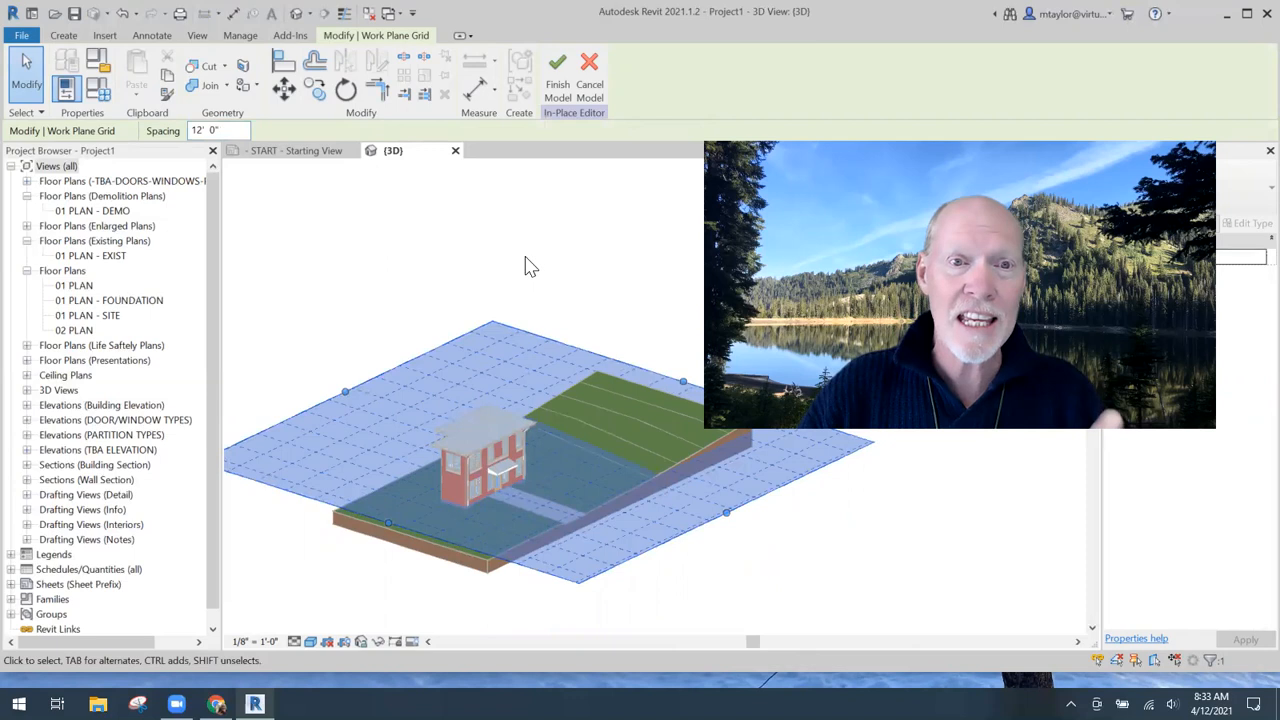
pyautogui.click(421, 283)
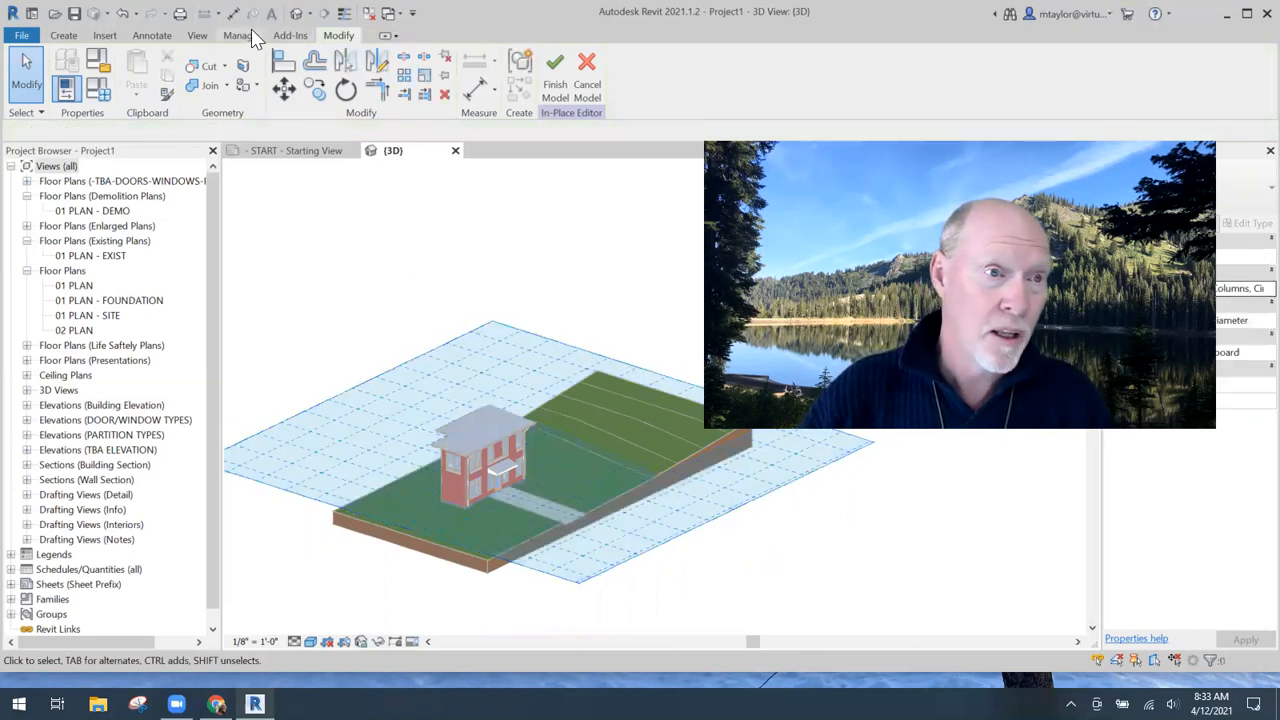
pyautogui.click(509, 336)
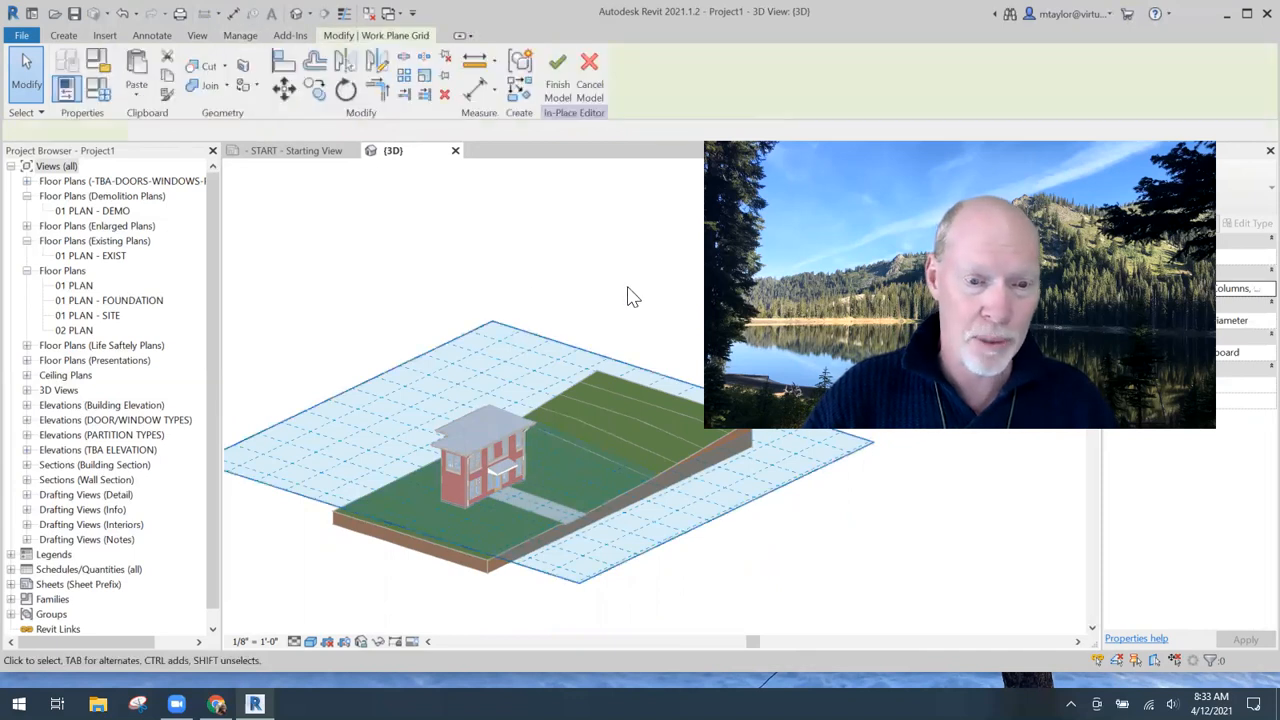
pyautogui.click(493, 197)
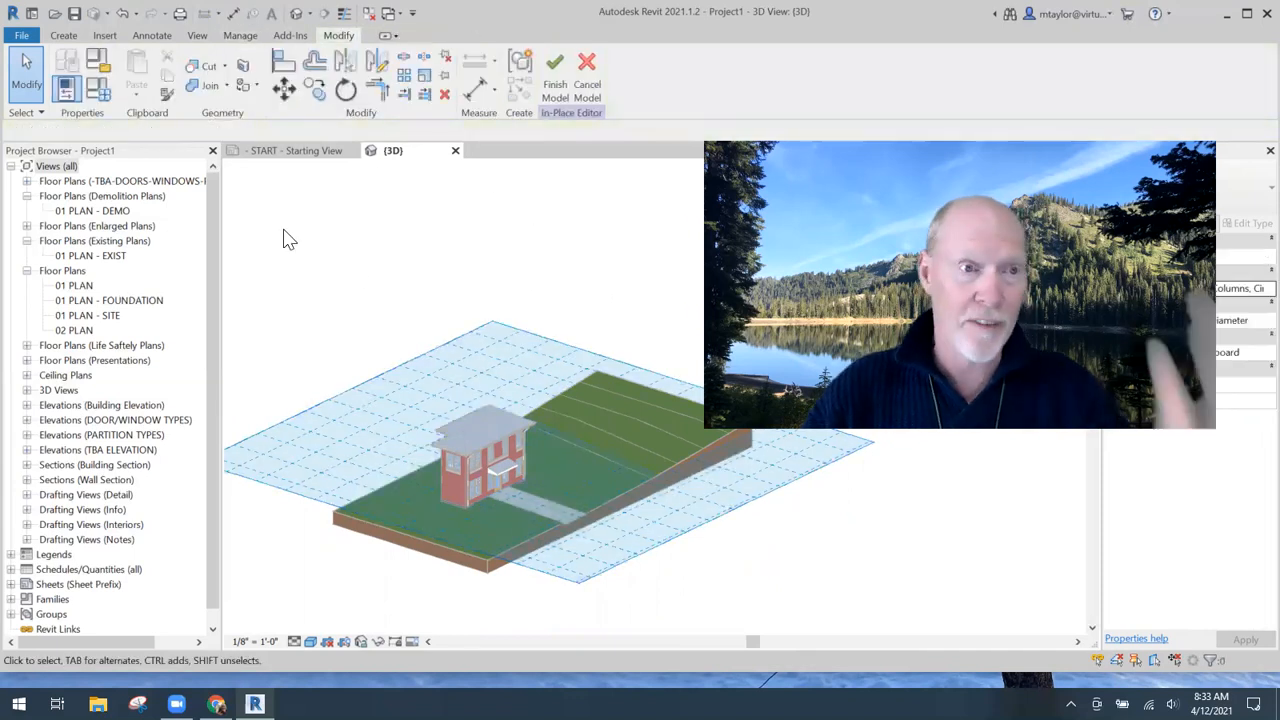
# - Set a new work plane by picking the exterior face of the brick wall at the narrow end of the house
pyautogui.click(64, 36)
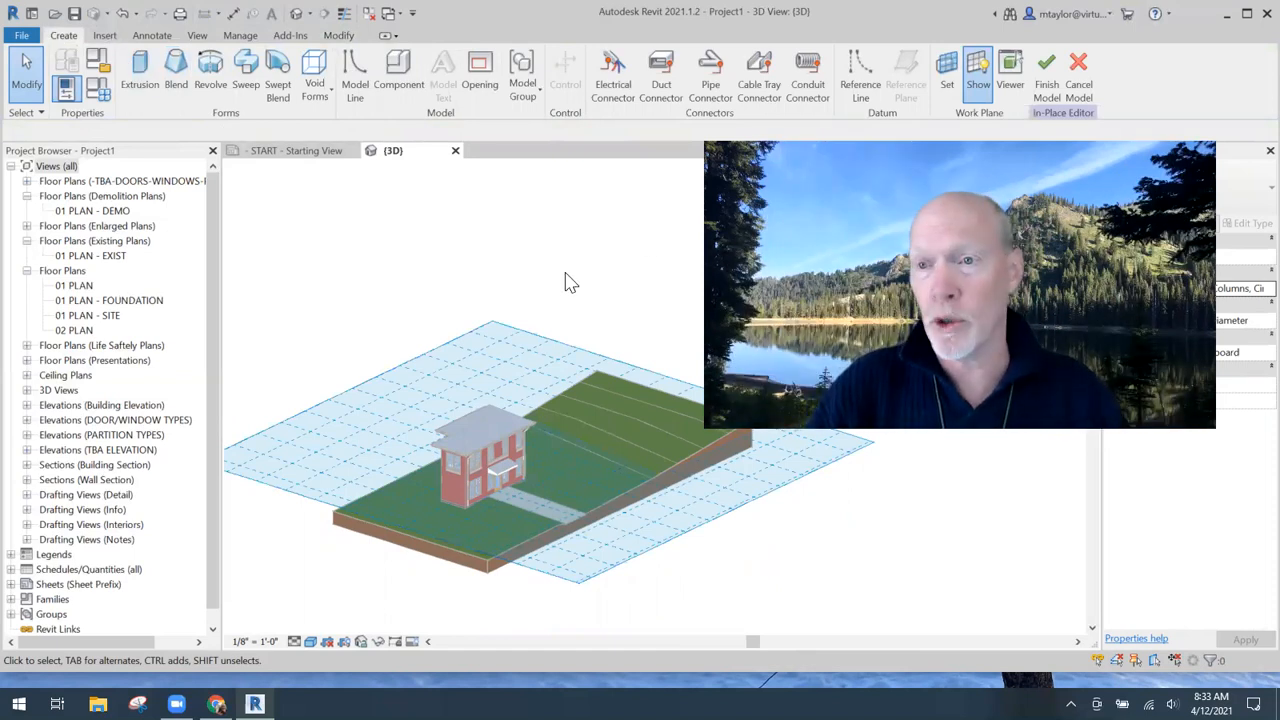
pyautogui.click(946, 78)
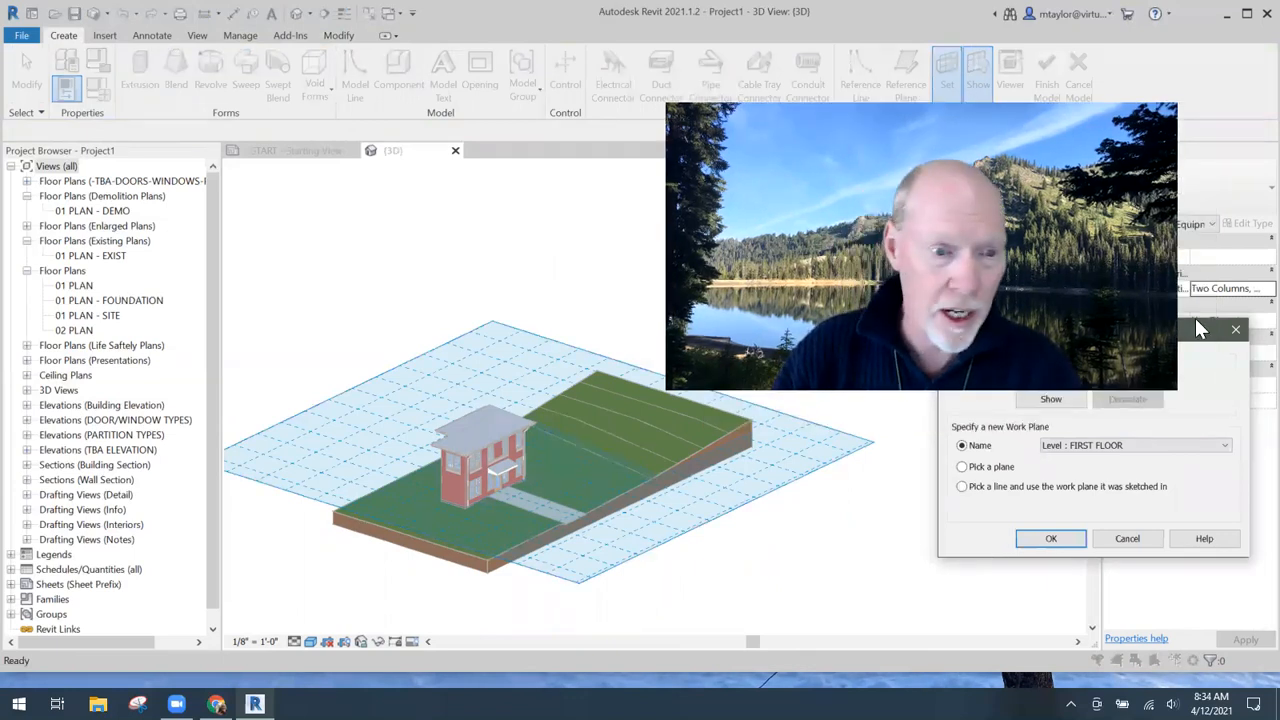
pyautogui.moveTo(1200, 328); pyautogui.dragTo(554, 181)
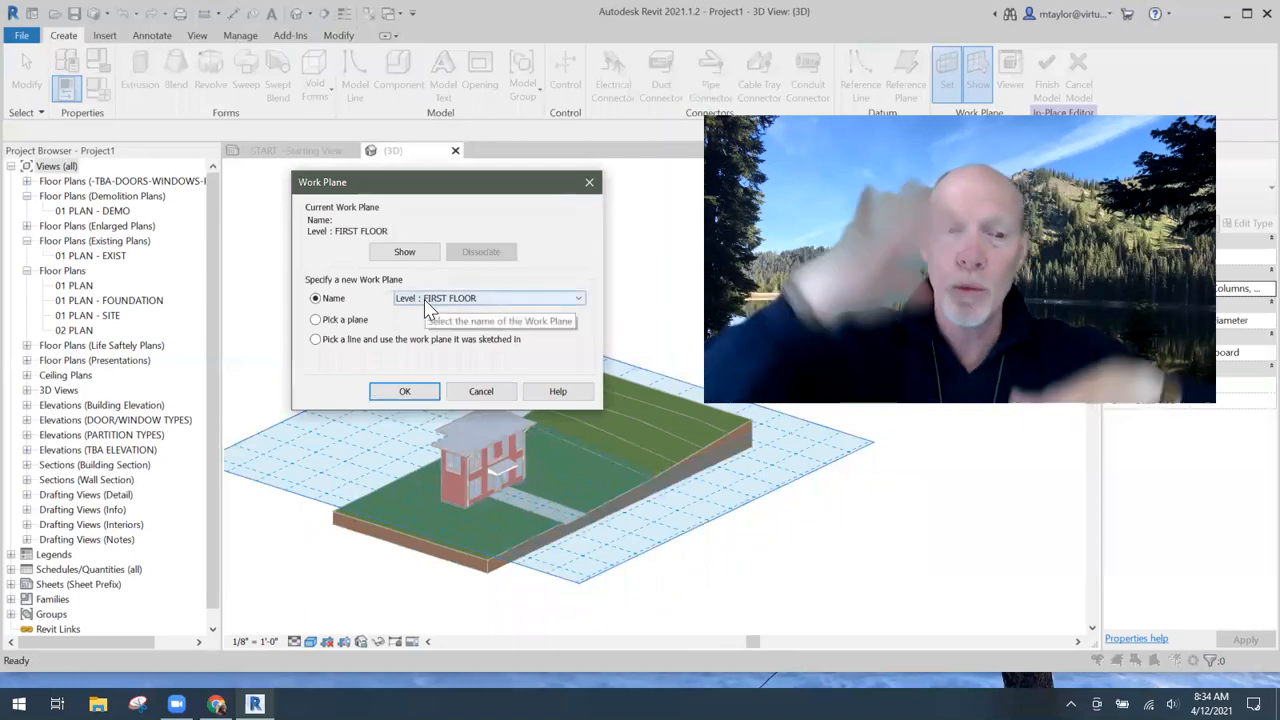
pyautogui.click(449, 298)
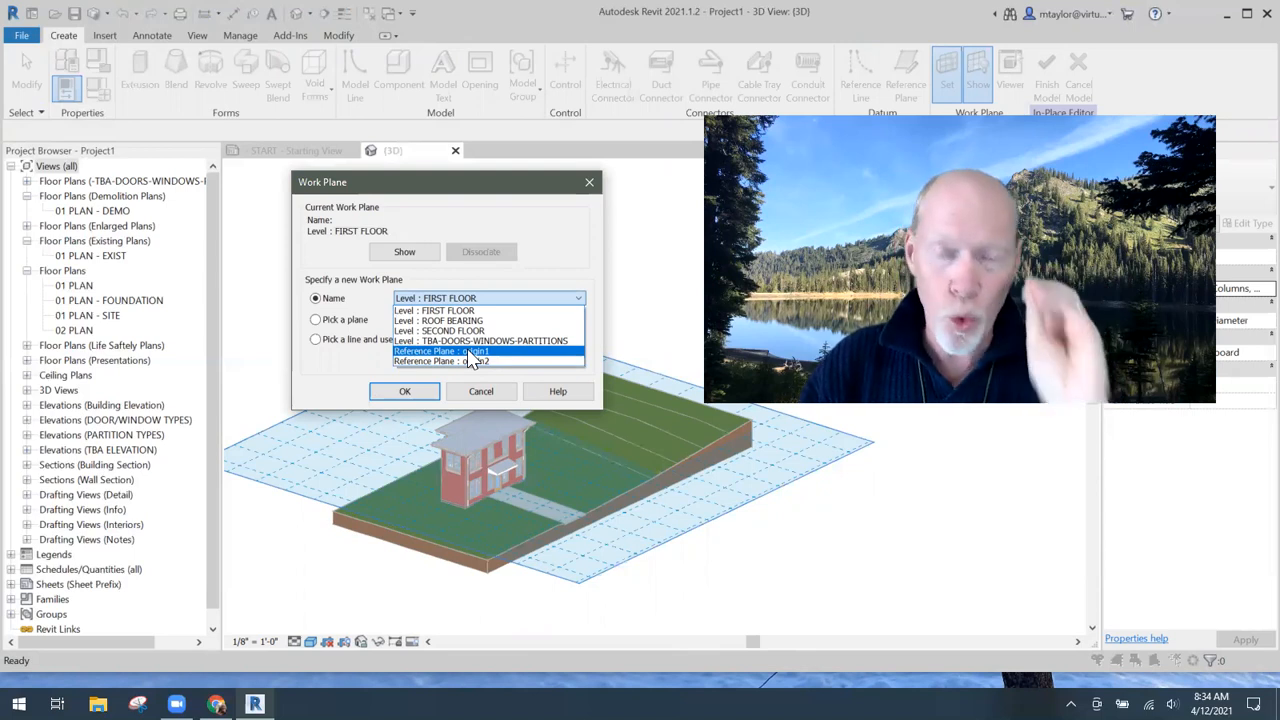
pyautogui.click(325, 329)
pyautogui.click(316, 321)
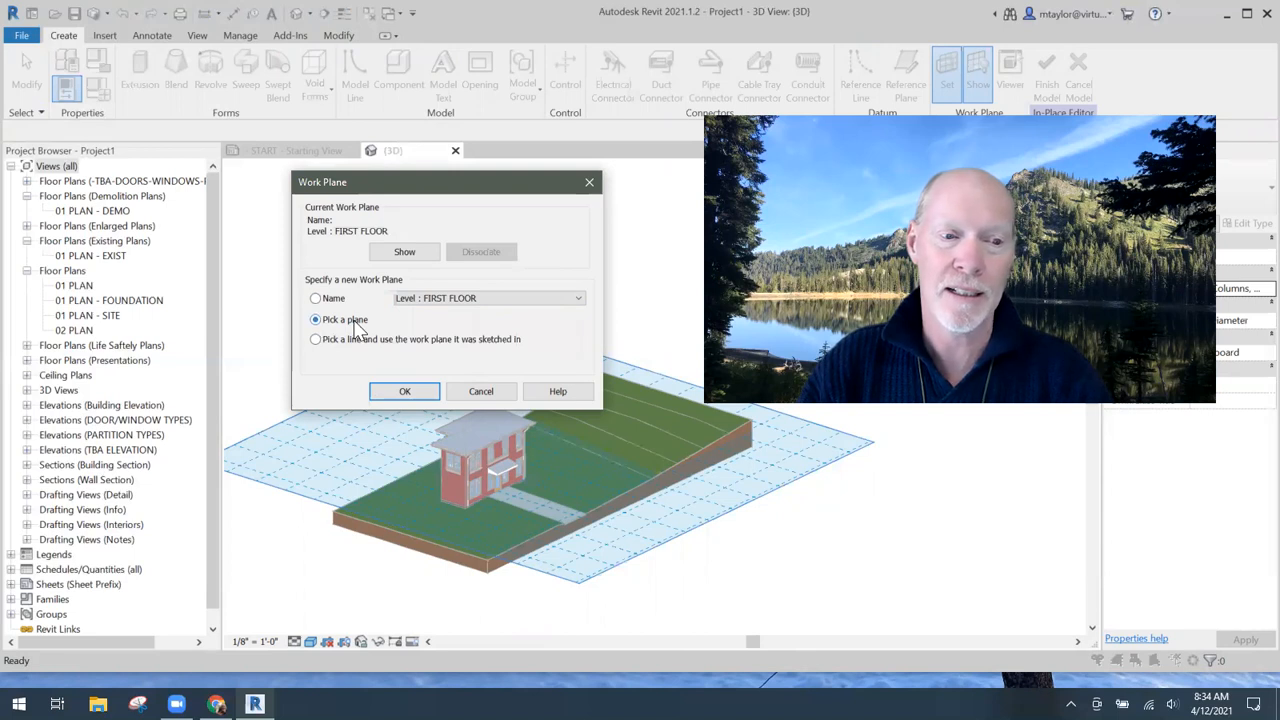
pyautogui.click(405, 392)
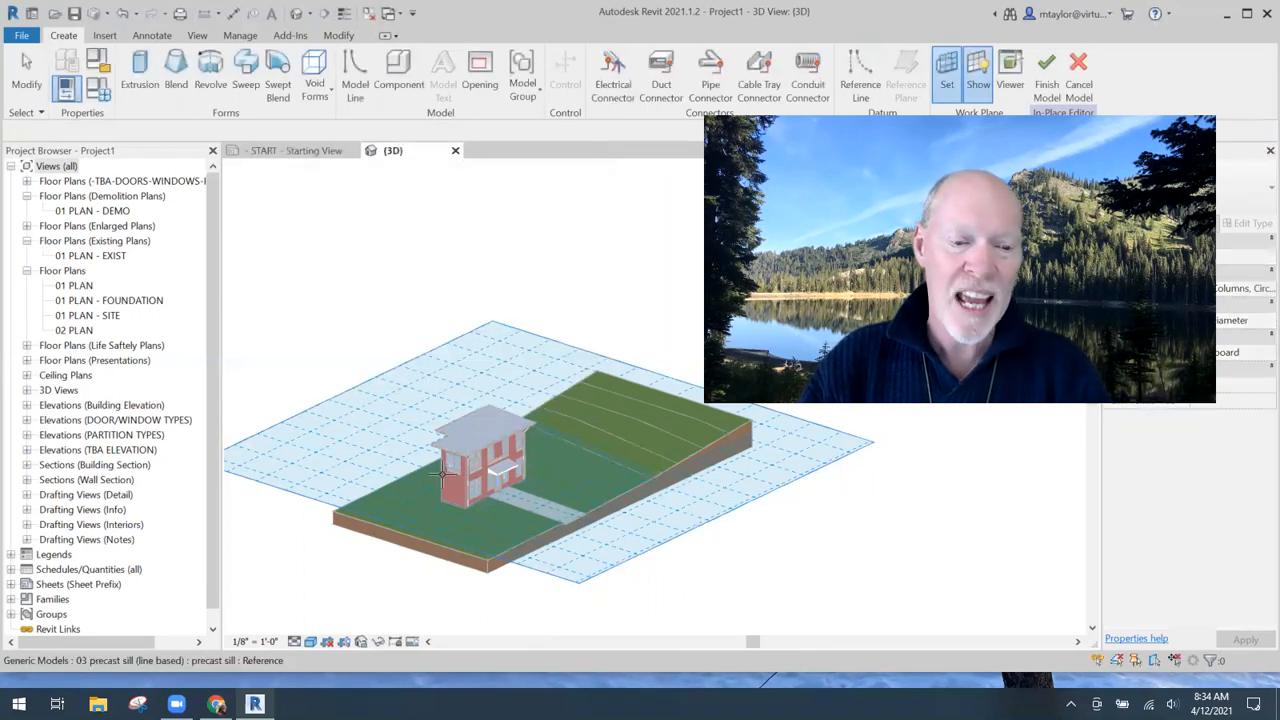
pyautogui.scroll(2, 450, 490)
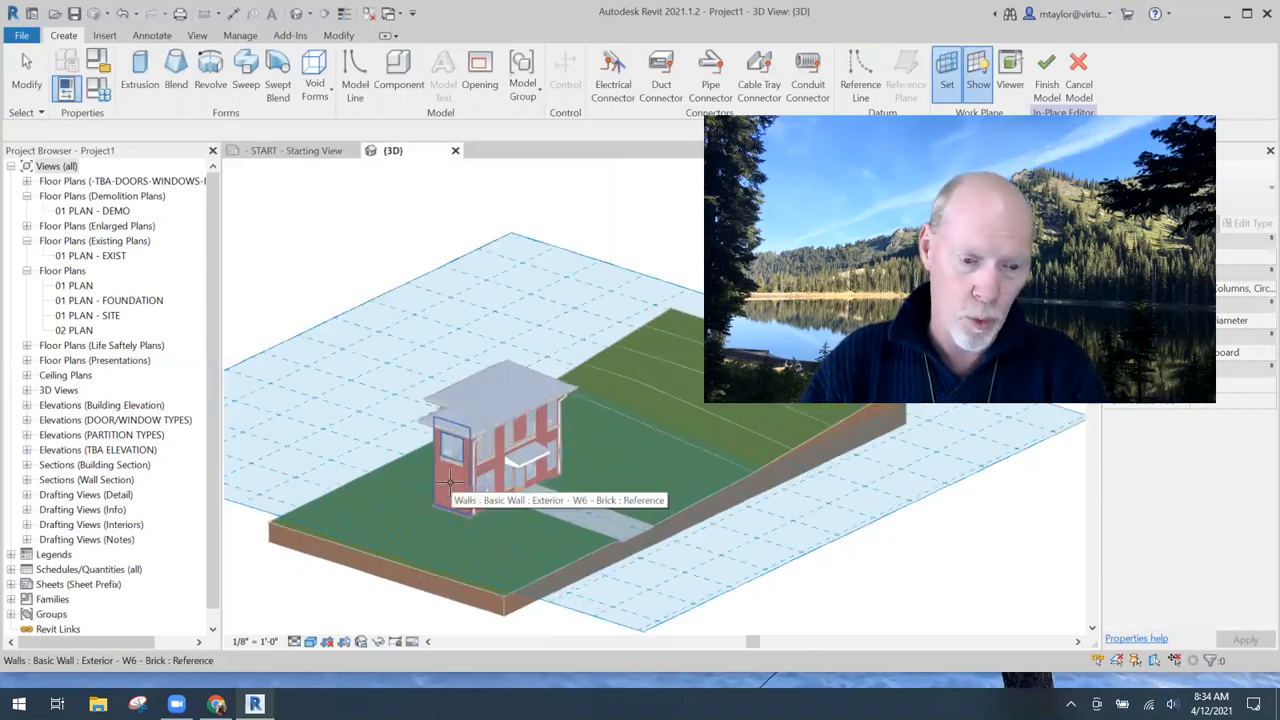
pyautogui.click(450, 483)
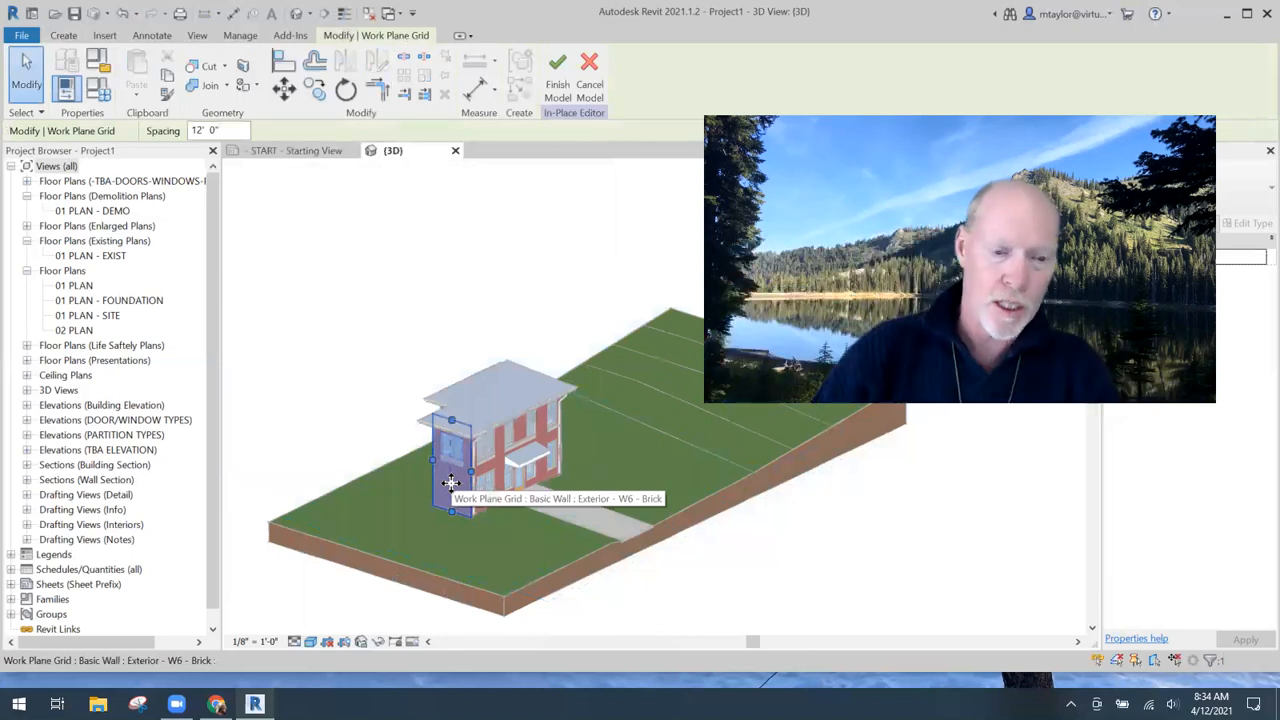
pyautogui.click(399, 385)
# - Stretch the wall's work plane grid above the roof and out past both side edges of the wall
pyautogui.scroll(1, 426, 483)
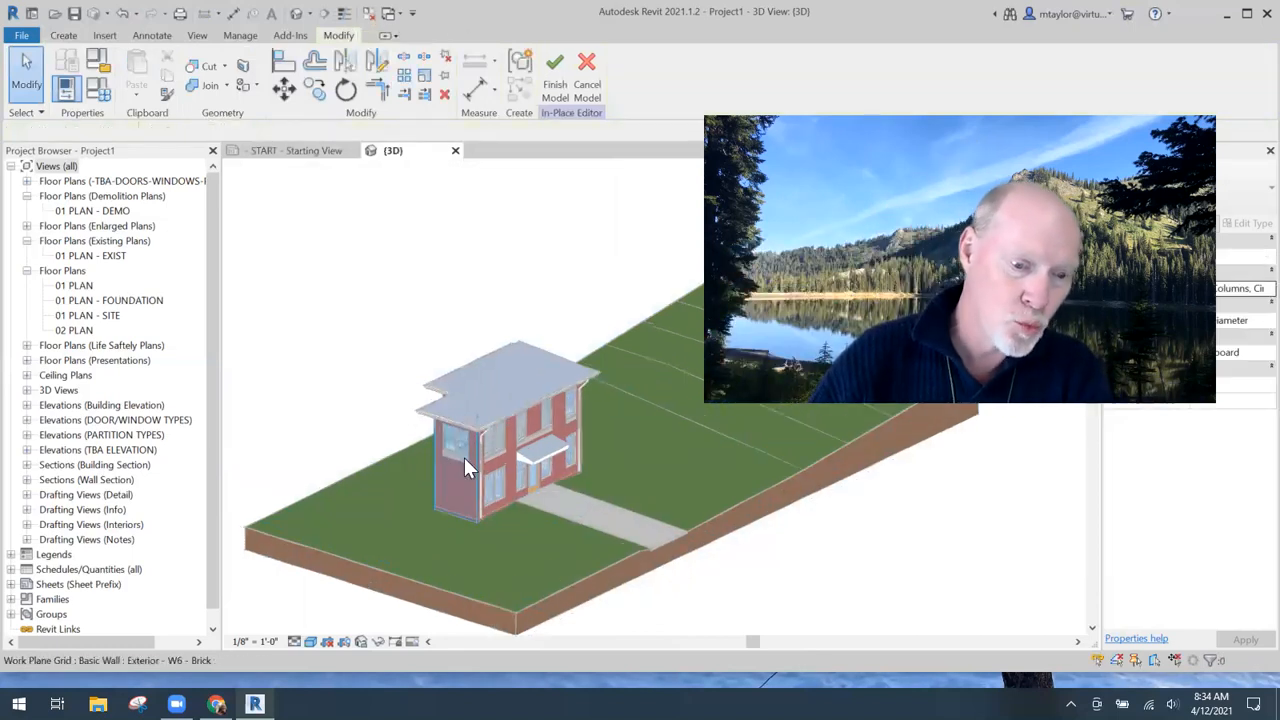
pyautogui.scroll(4, 456, 466)
pyautogui.click(464, 383)
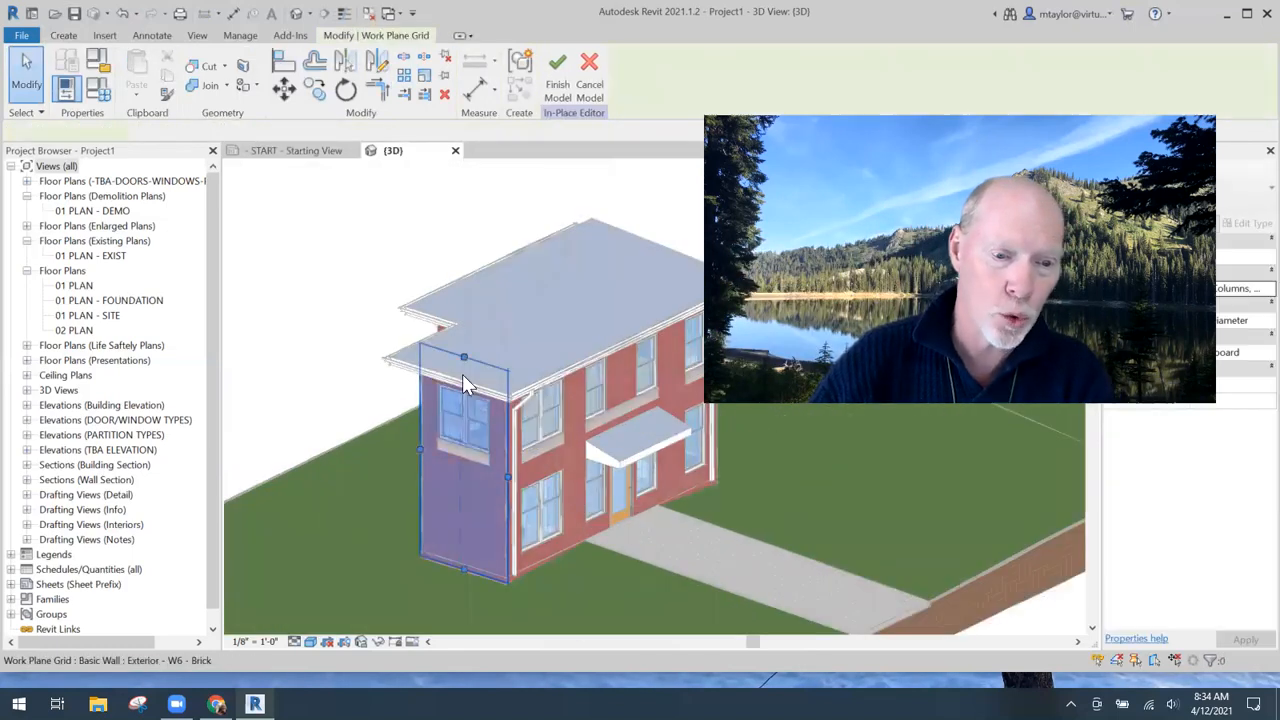
pyautogui.moveTo(464, 357); pyautogui.dragTo(466, 226)
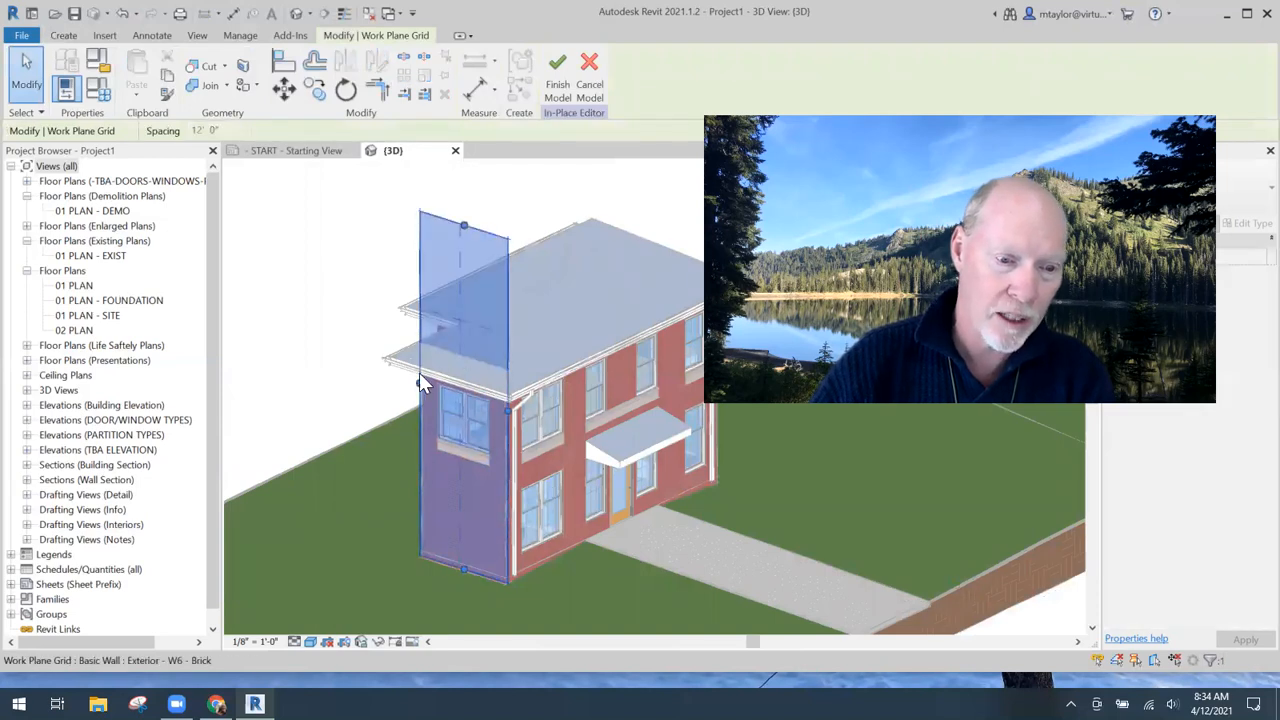
pyautogui.moveTo(419, 380); pyautogui.dragTo(326, 356)
pyautogui.moveTo(507, 410); pyautogui.dragTo(594, 452)
pyautogui.scroll(-1, 567, 510)
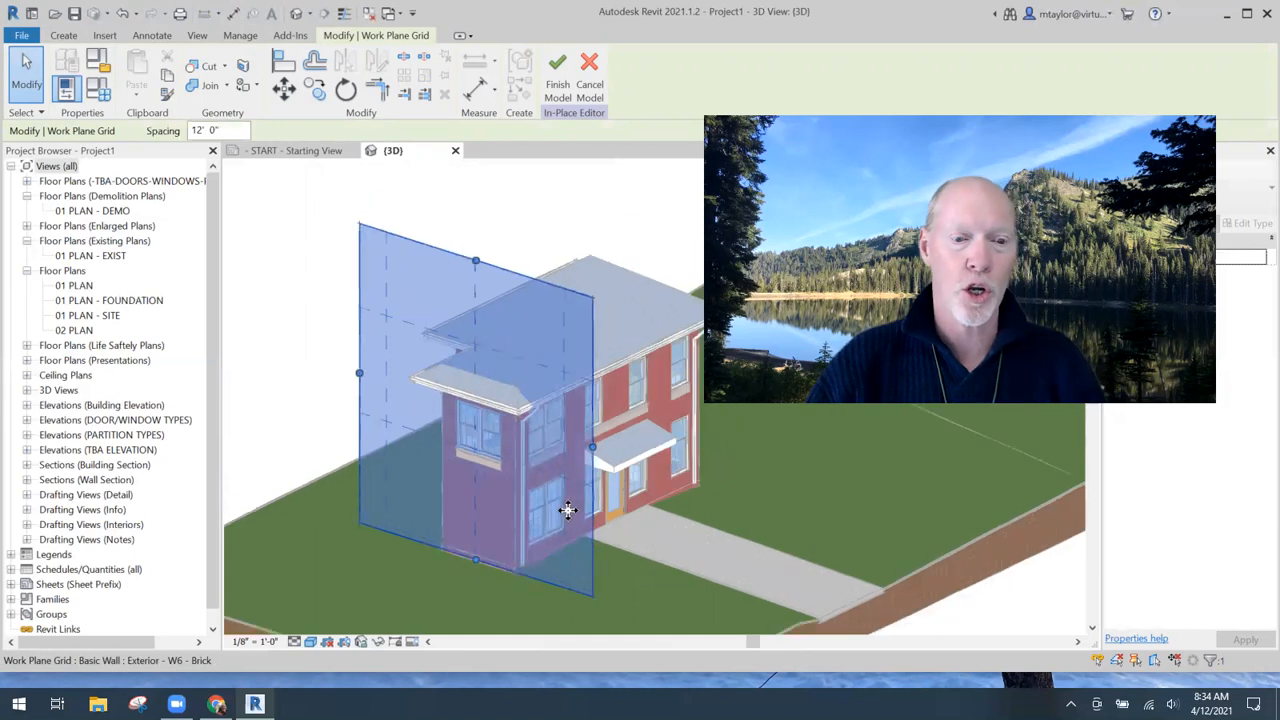
pyautogui.scroll(-3, 567, 510)
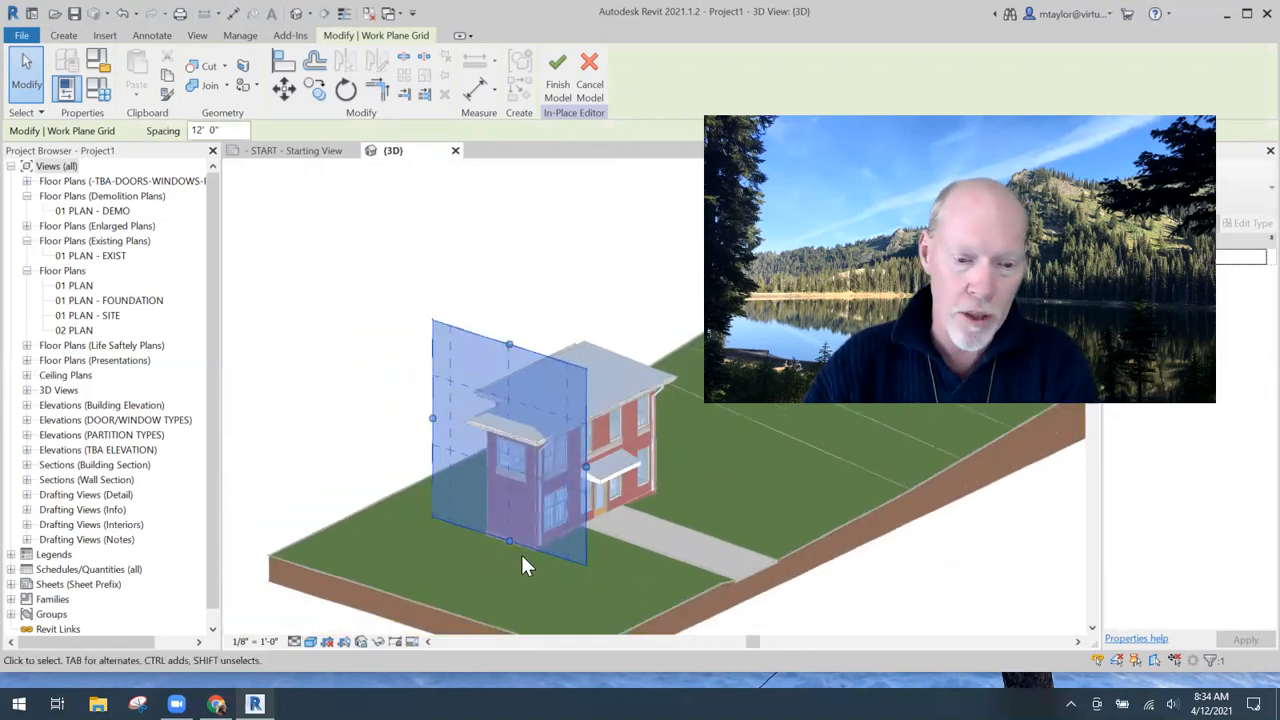
pyautogui.scroll(4, 526, 486)
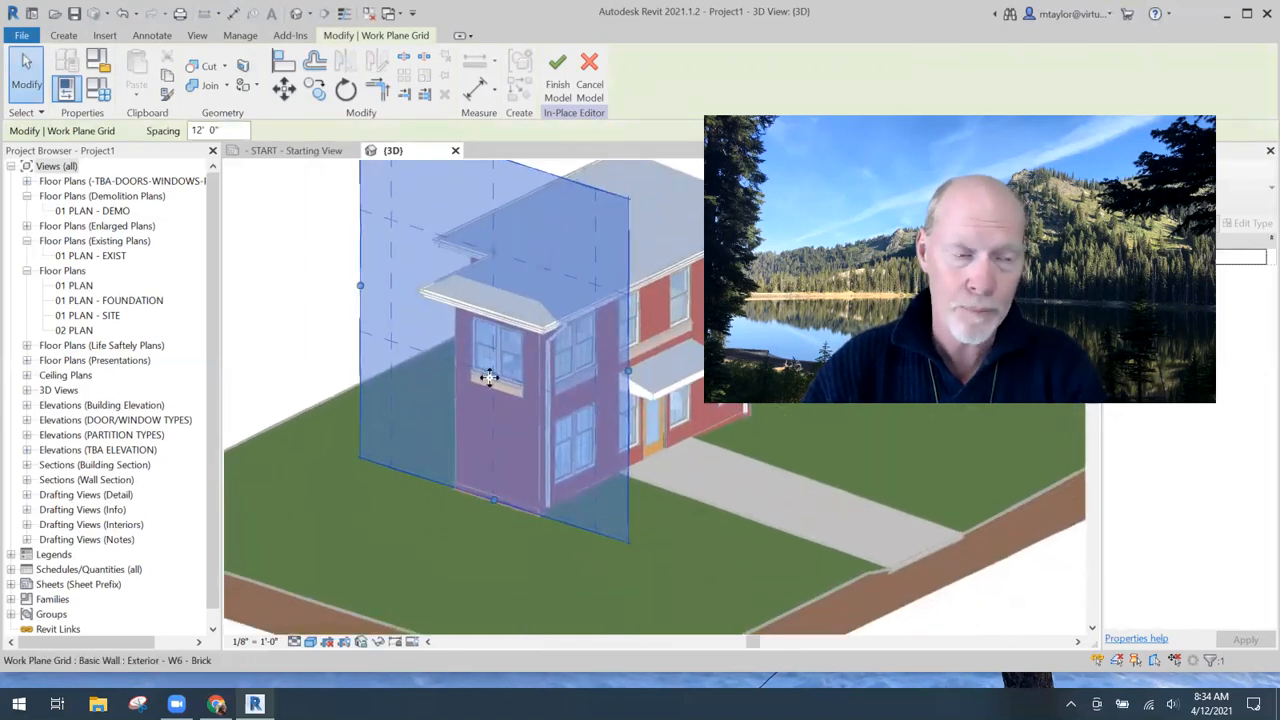
# - Create a solid extrusion from a rectangle sketched on the brick end wall below the upper window
pyautogui.click(63, 35)
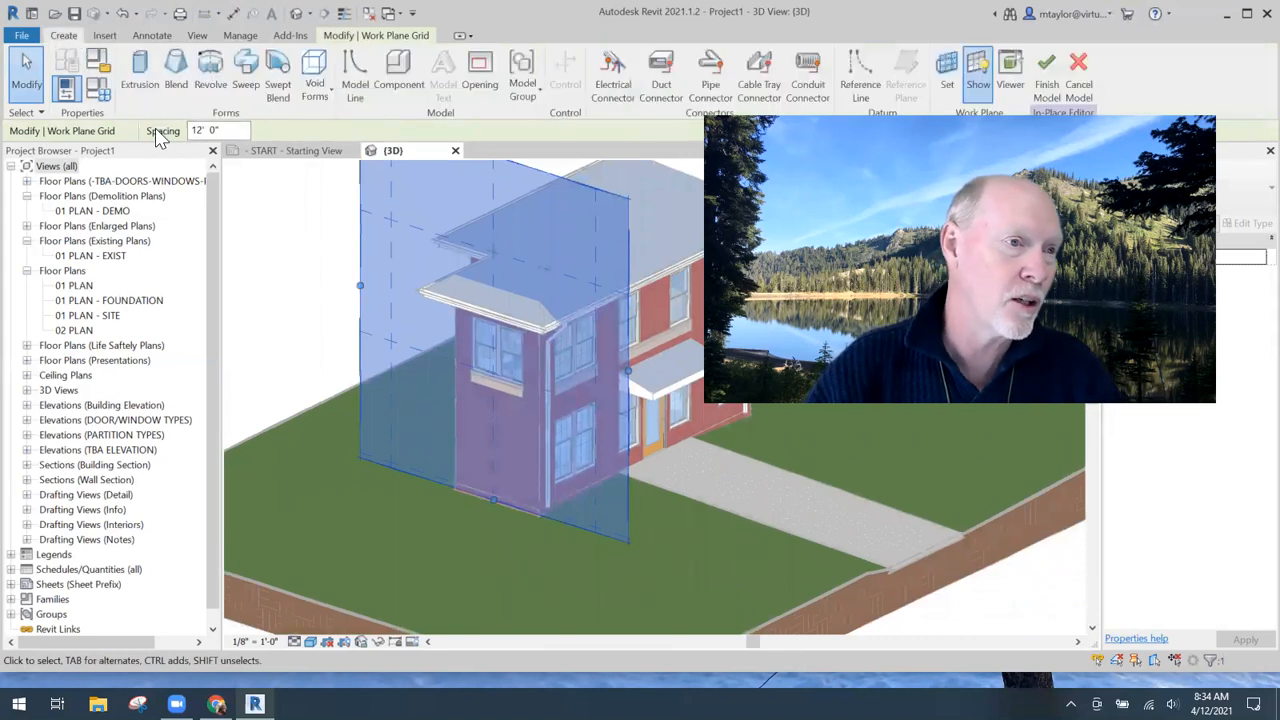
pyautogui.click(140, 64)
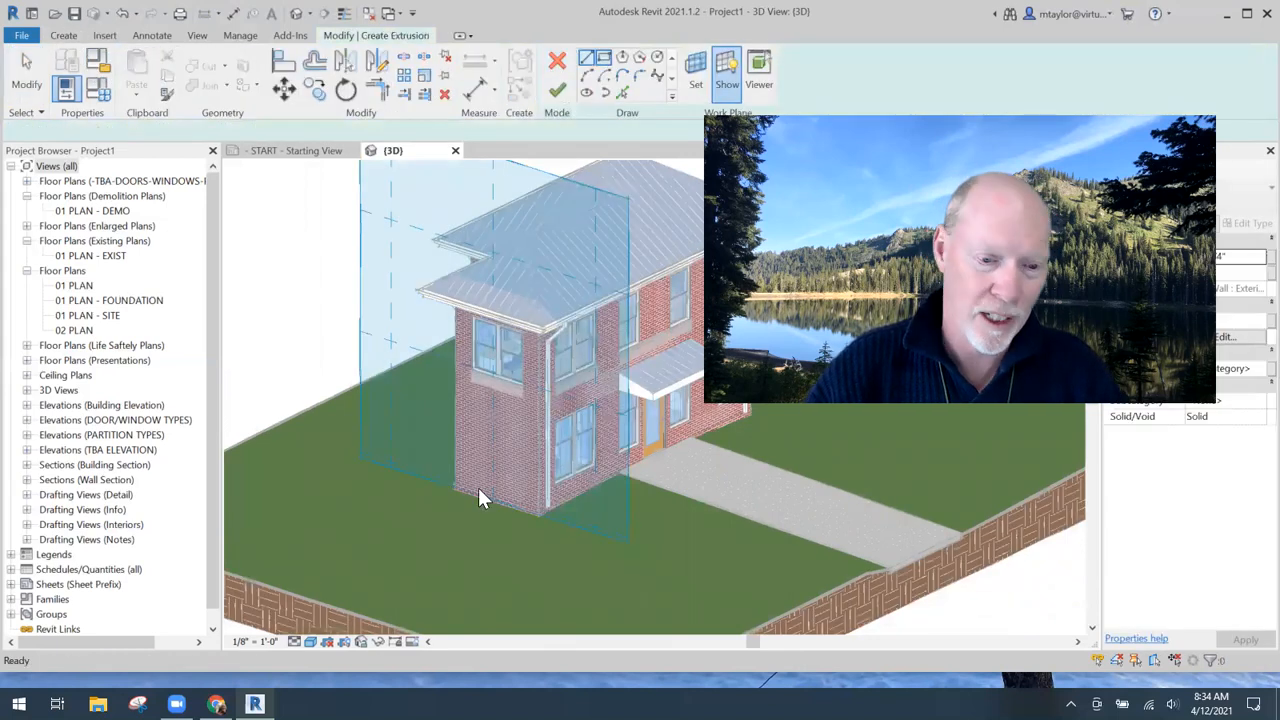
pyautogui.click(485, 421)
pyautogui.click(516, 472)
pyautogui.click(557, 90)
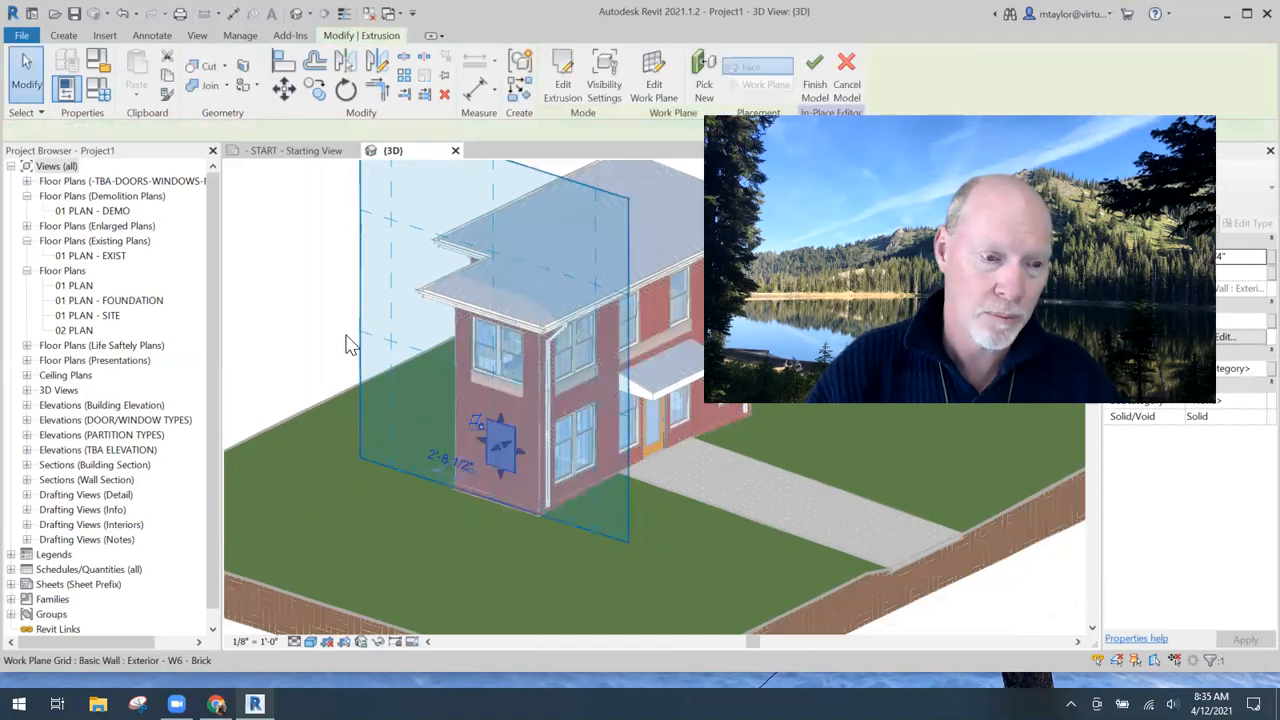
# - Set the meter box's Extrusion End to 4 and finish the in-place model
pyautogui.click(1225, 256)
pyautogui.write('4')
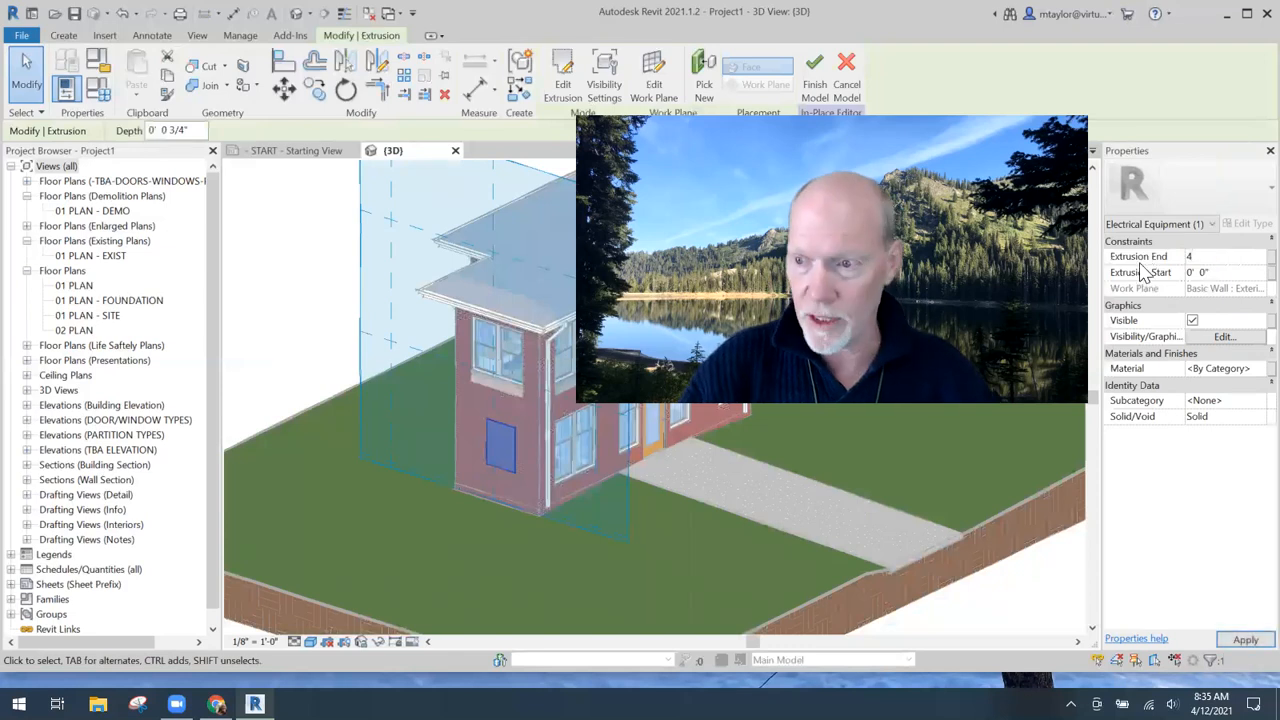
pyautogui.click(360, 203)
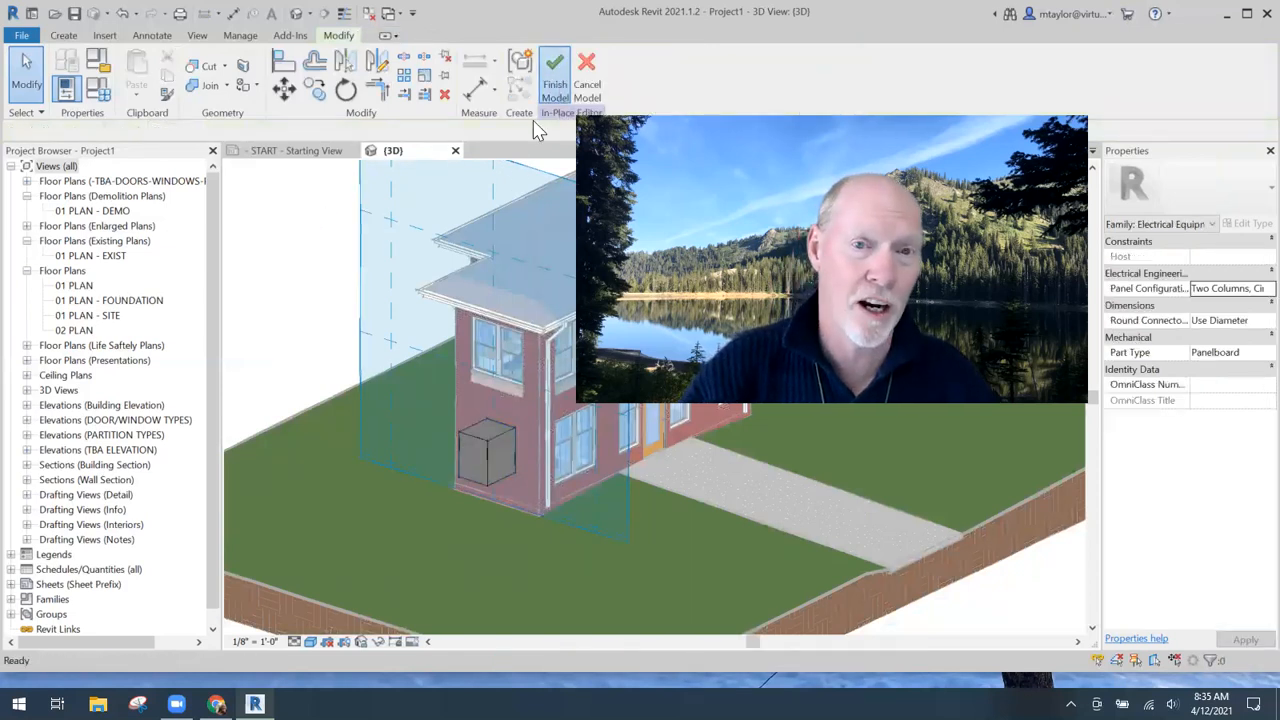
pyautogui.click(554, 80)
pyautogui.keyDown('shift'); pyautogui.moveTo(617, 520); pyautogui.dragTo(500, 494, button='middle'); pyautogui.keyUp('shift')
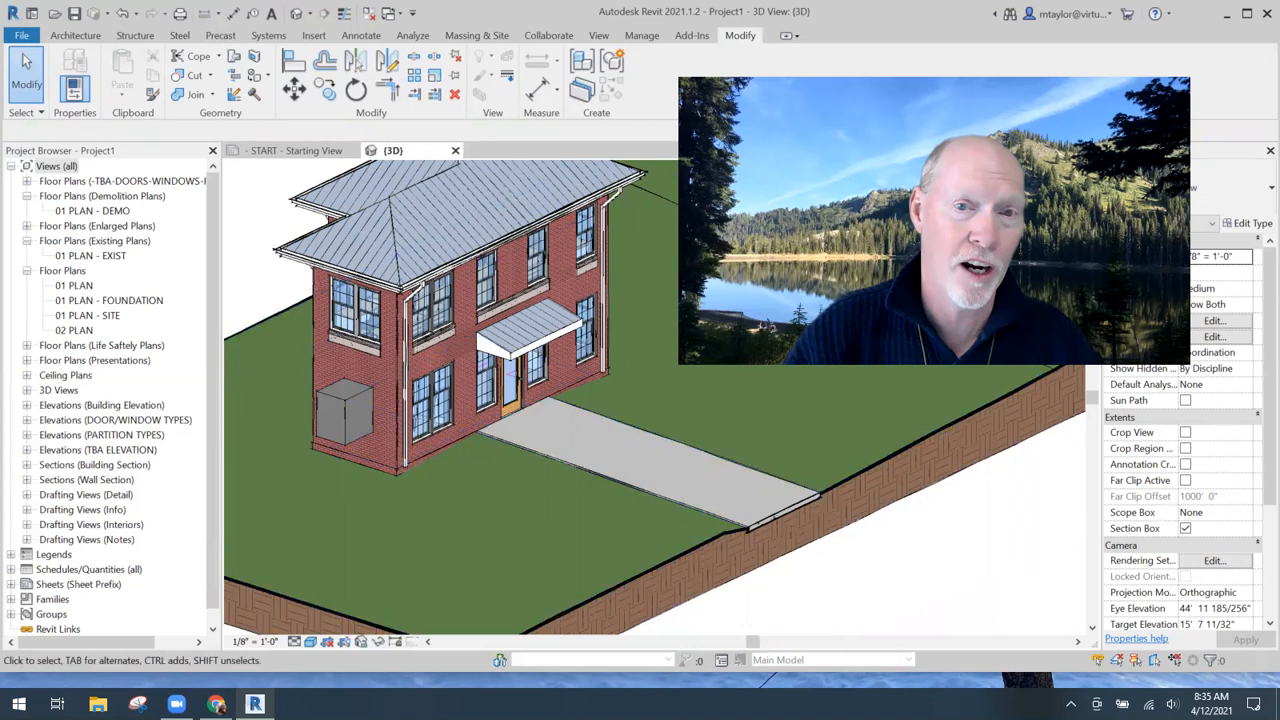
# - Find the Chair-Desk type of the 12 Chair-Desk furniture family in the project and bring it into the 3D view for placement
pyautogui.moveTo(212, 545); pyautogui.dragTo(212, 580)
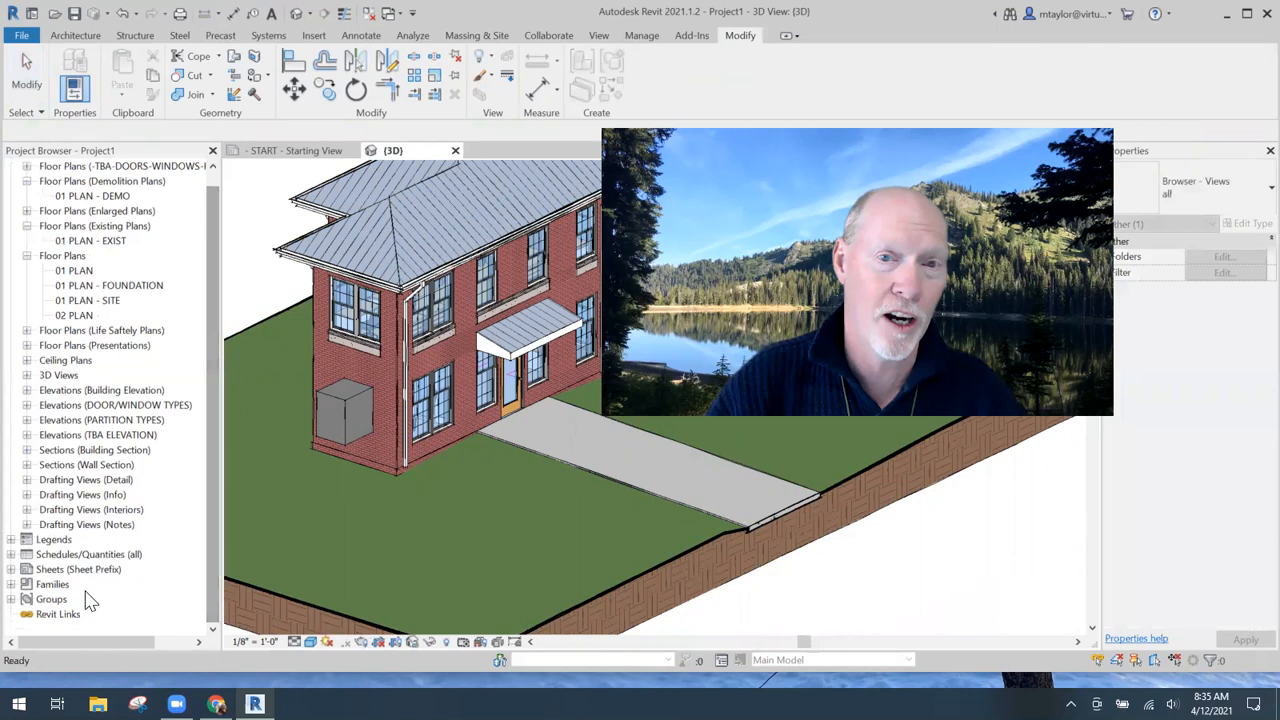
pyautogui.scroll(-3, 531, 481)
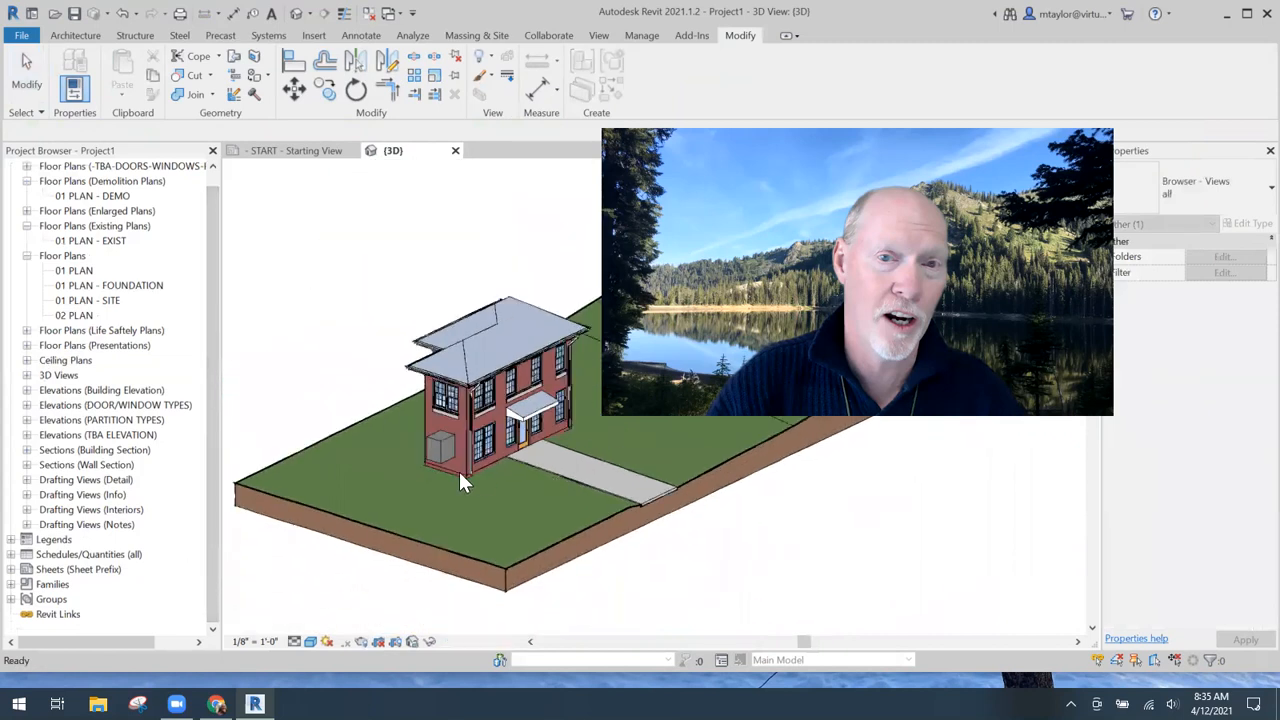
pyautogui.middleClick(547, 489)
pyautogui.moveTo(547, 489); pyautogui.dragTo(412, 472, button='middle')
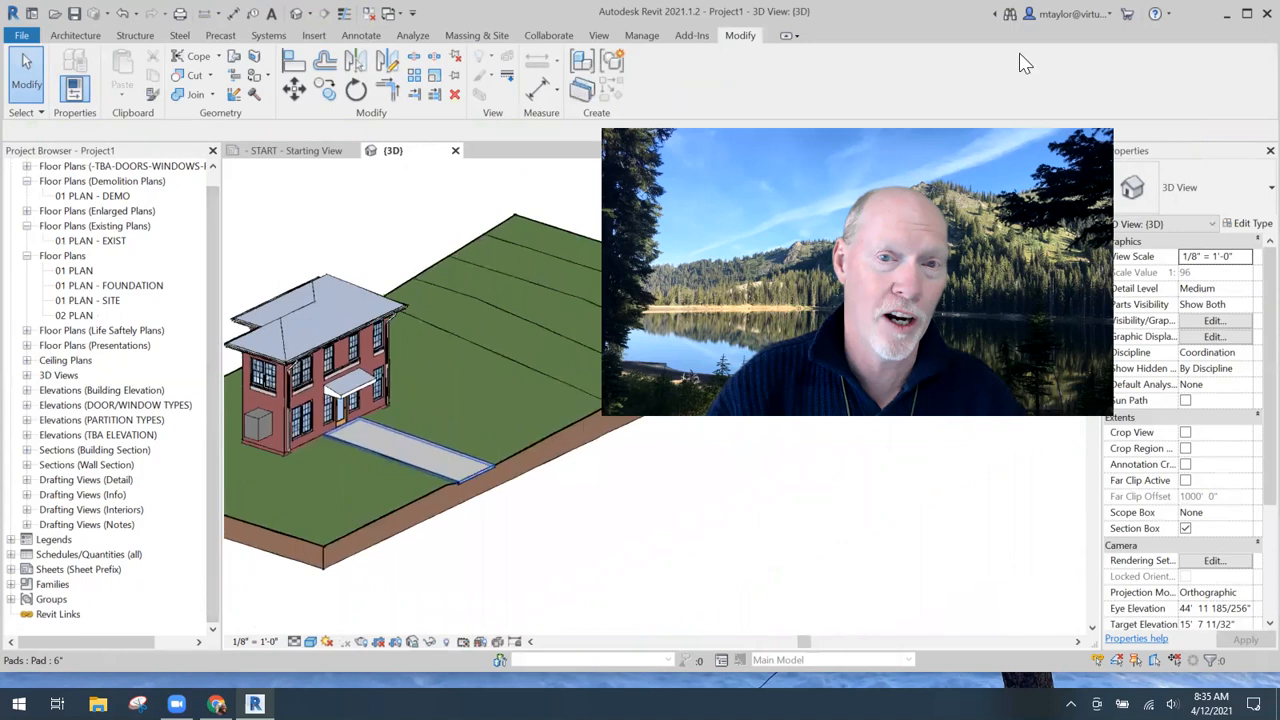
pyautogui.moveTo(477, 533); pyautogui.dragTo(520, 540, button='middle')
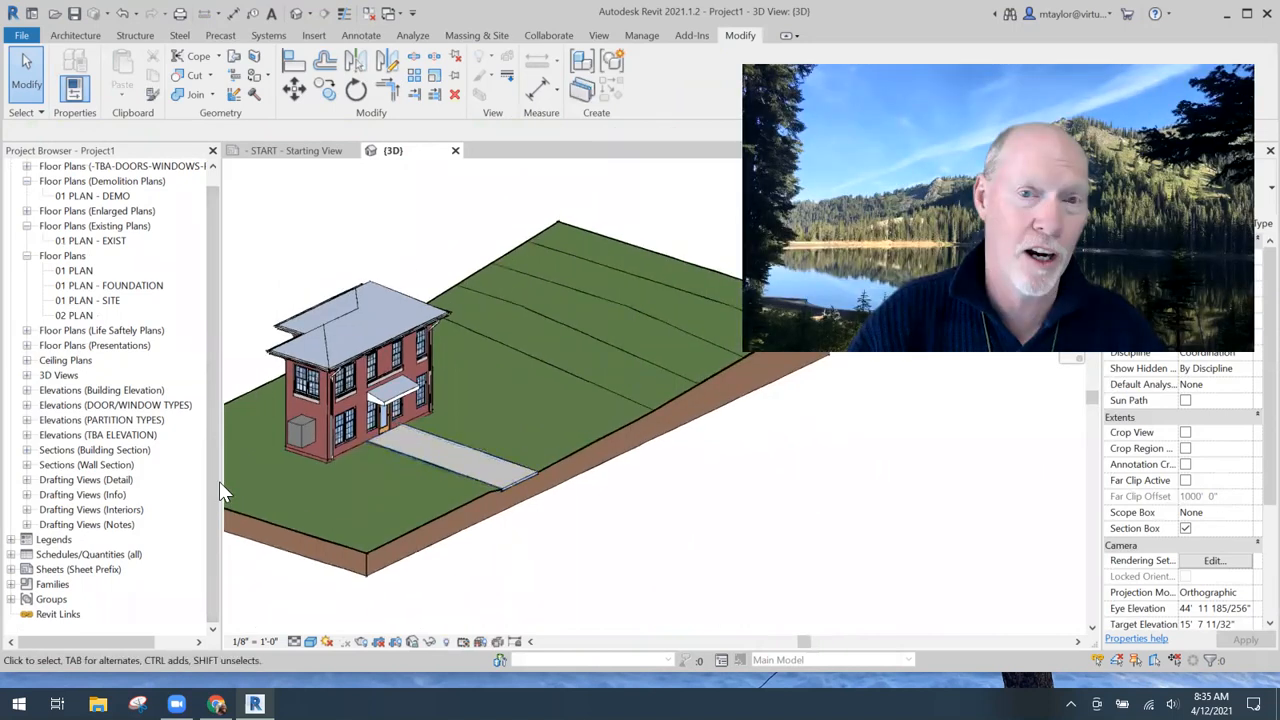
pyautogui.click(12, 584)
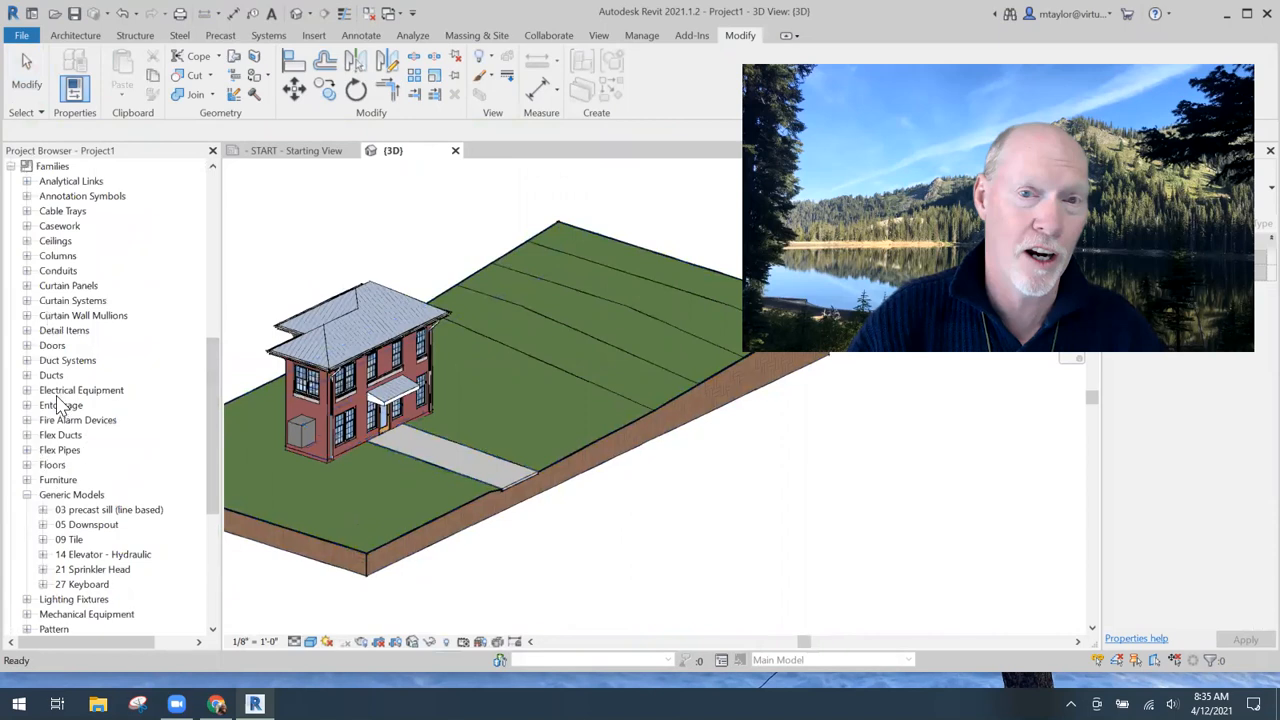
pyautogui.click(27, 480)
pyautogui.click(85, 437)
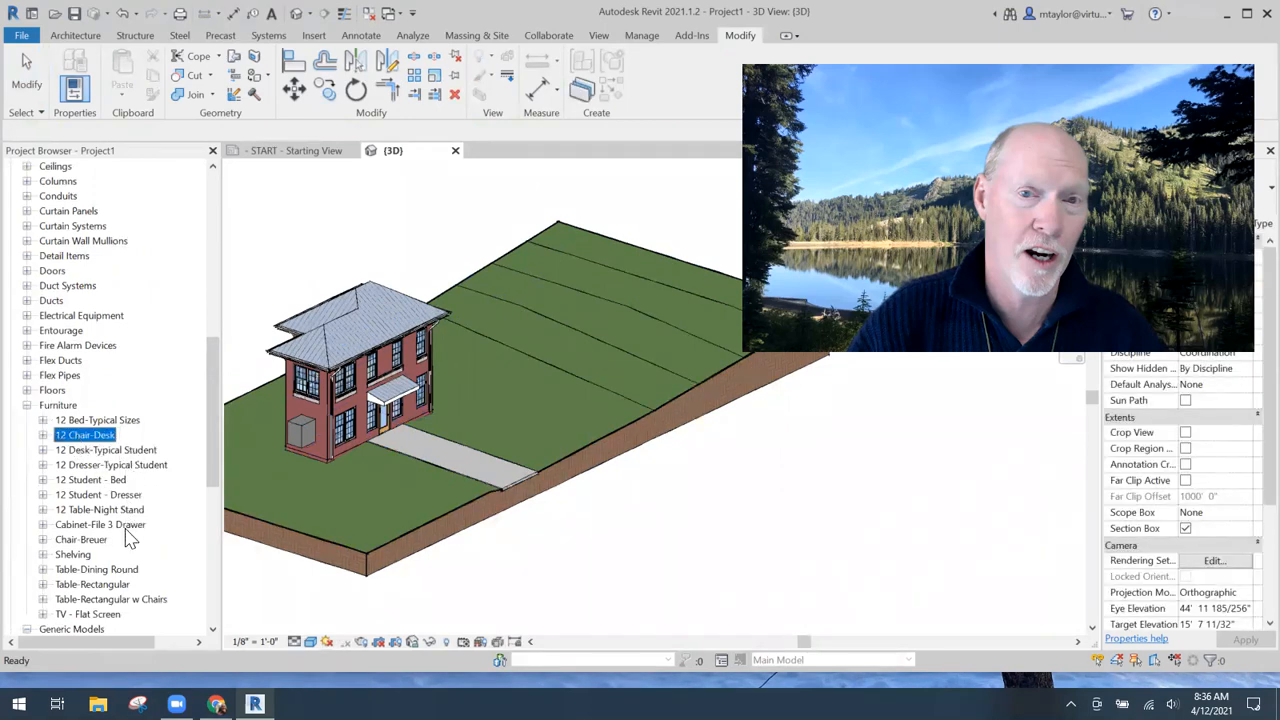
pyautogui.click(43, 435)
pyautogui.click(105, 451)
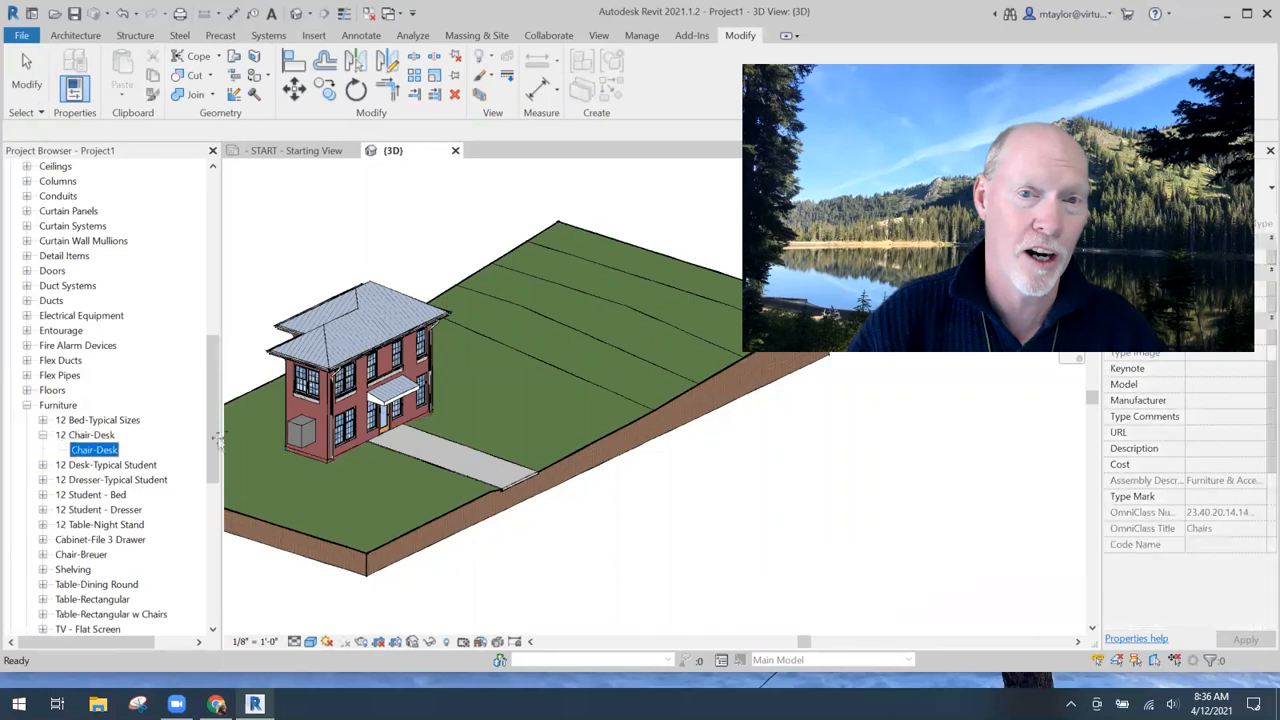
pyautogui.moveTo(239, 446); pyautogui.dragTo(300, 452)
# - Place four desk chairs across the sloped terrain beyond the house and one on the entrance walkway pad, ending the placement
pyautogui.scroll(6, 328, 455)
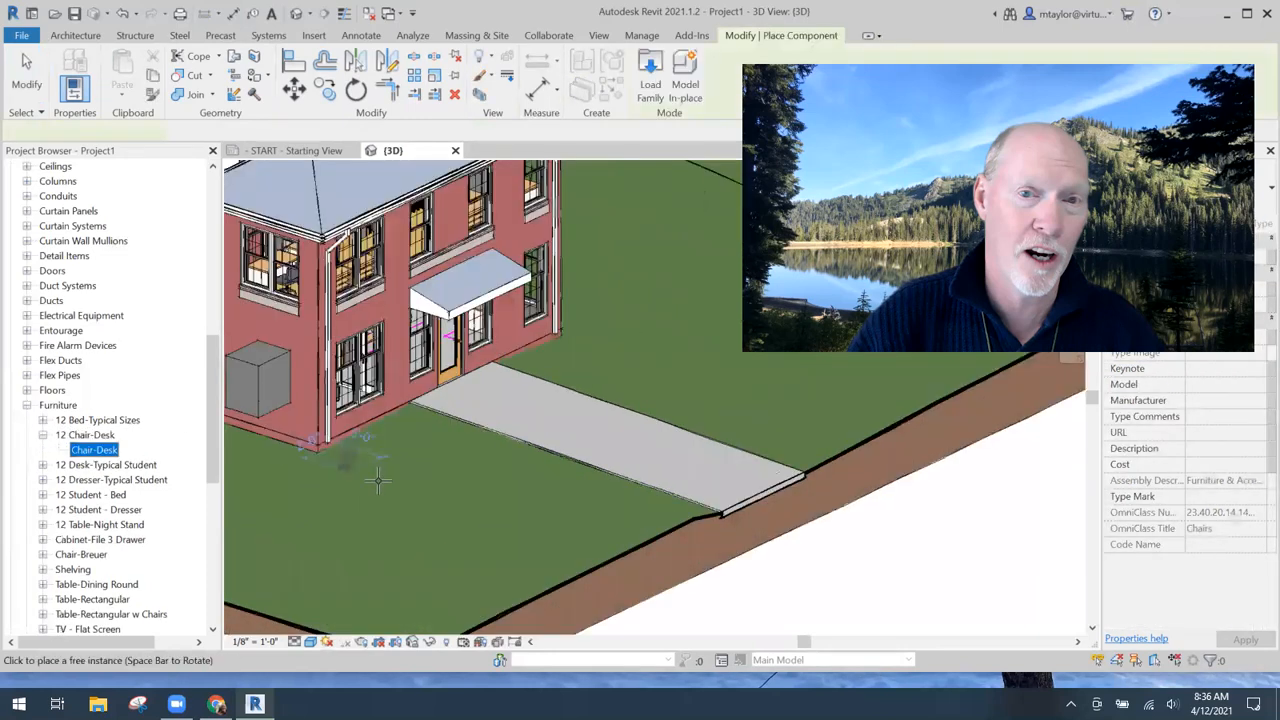
pyautogui.scroll(-3, 430, 450)
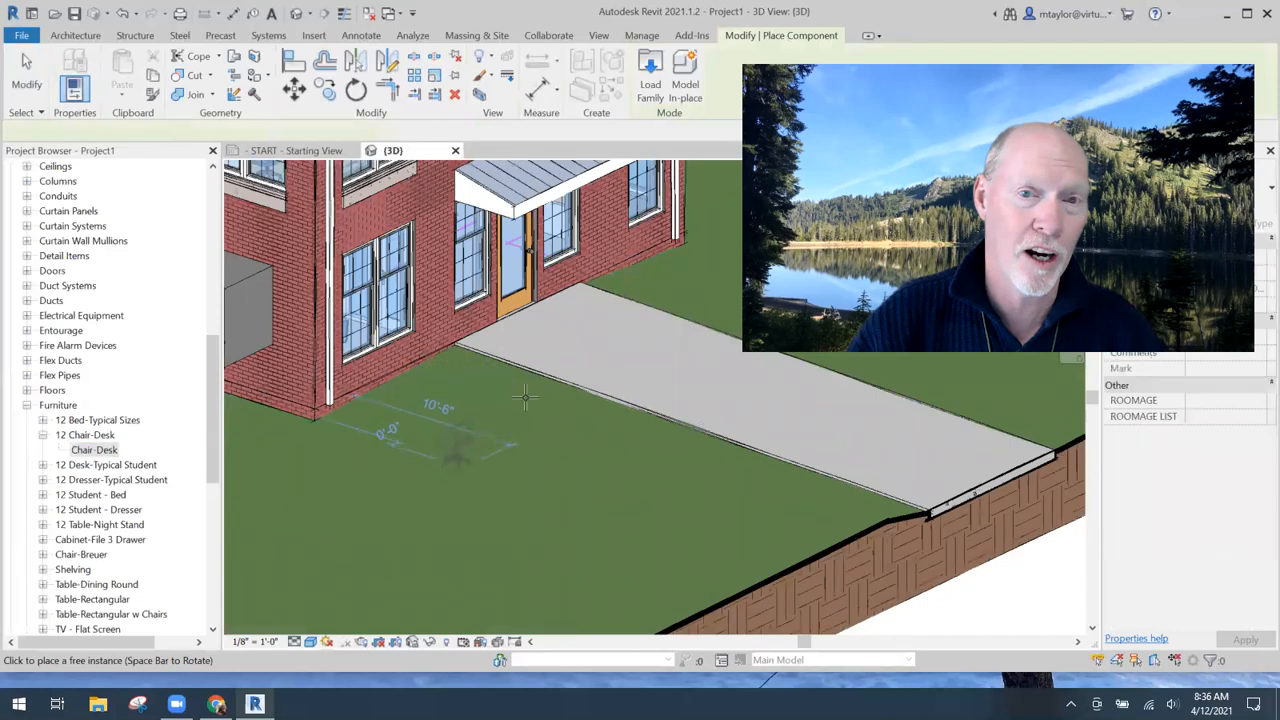
pyautogui.moveTo(606, 343); pyautogui.dragTo(494, 440, button='middle')
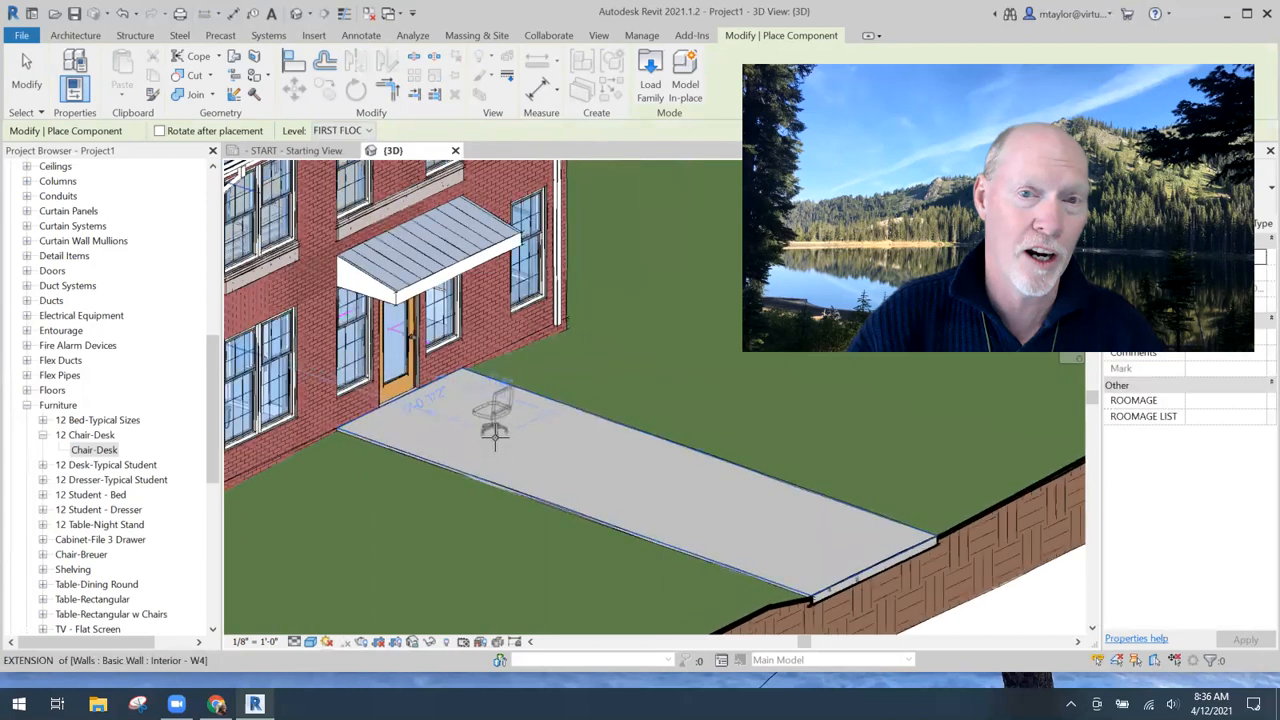
pyautogui.scroll(-4, 493, 436)
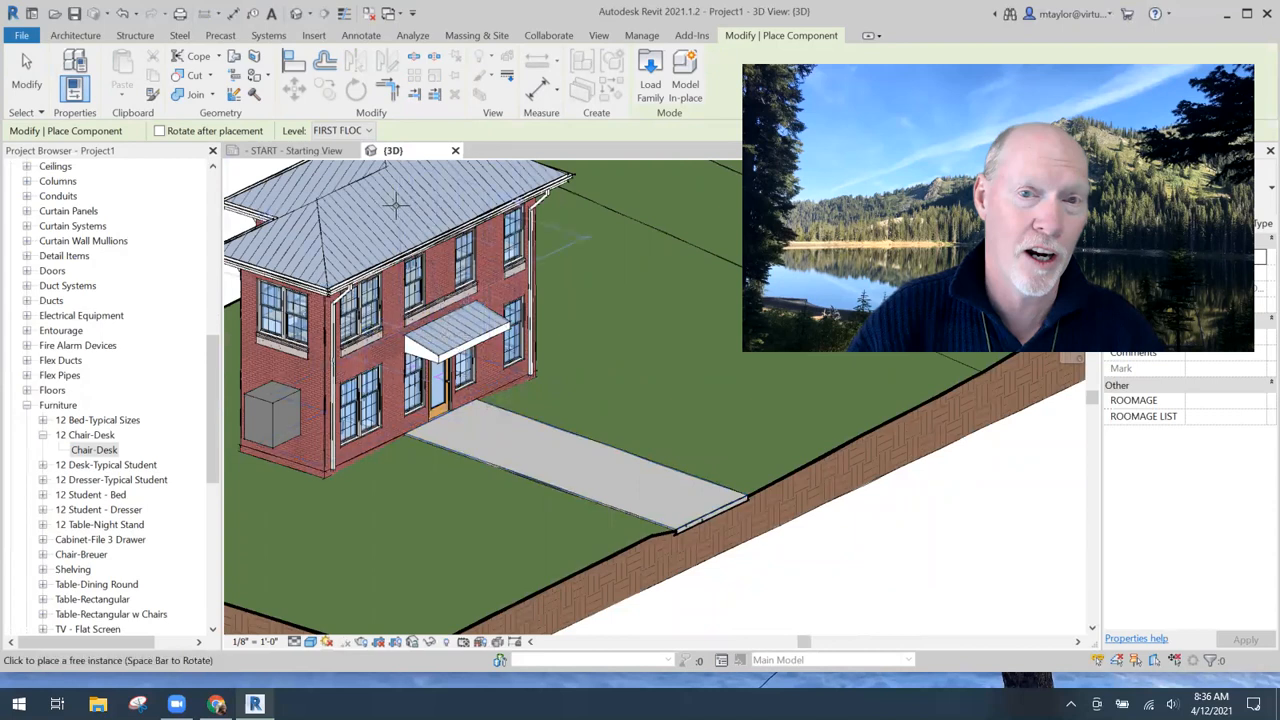
pyautogui.scroll(-2, 395, 205)
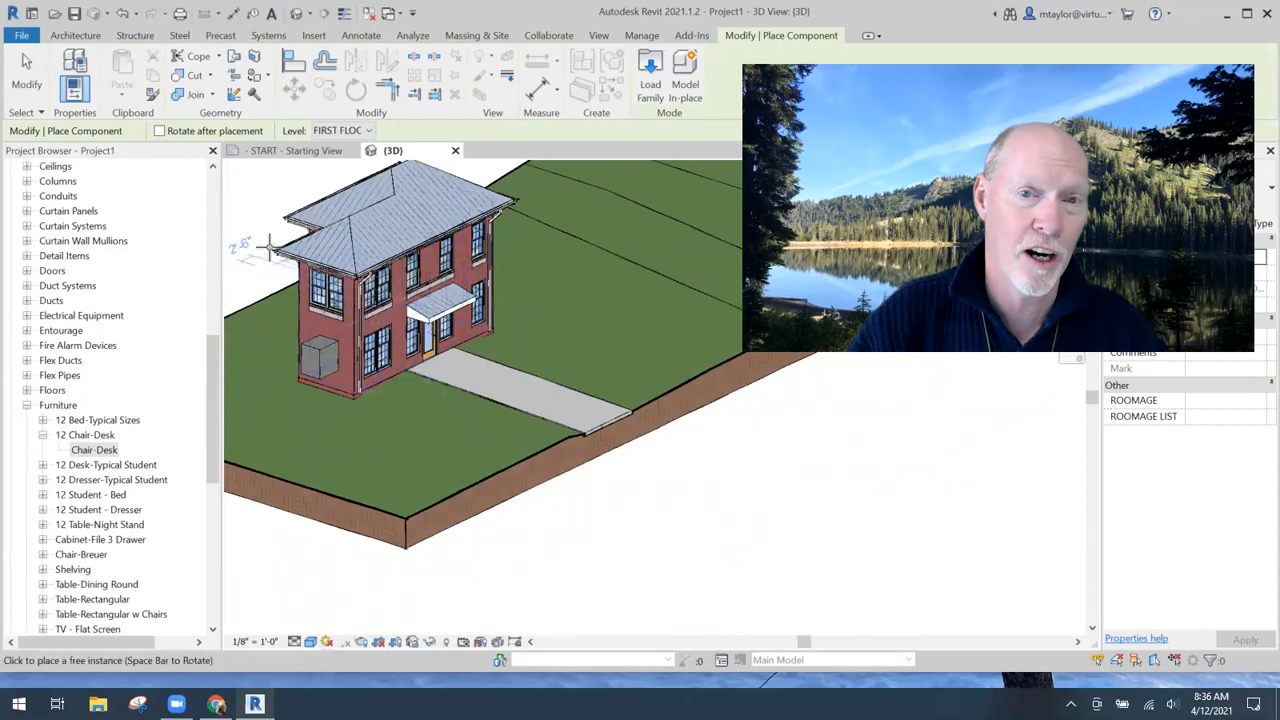
pyautogui.scroll(-1, 490, 367)
pyautogui.moveTo(490, 367); pyautogui.dragTo(411, 446, button='middle')
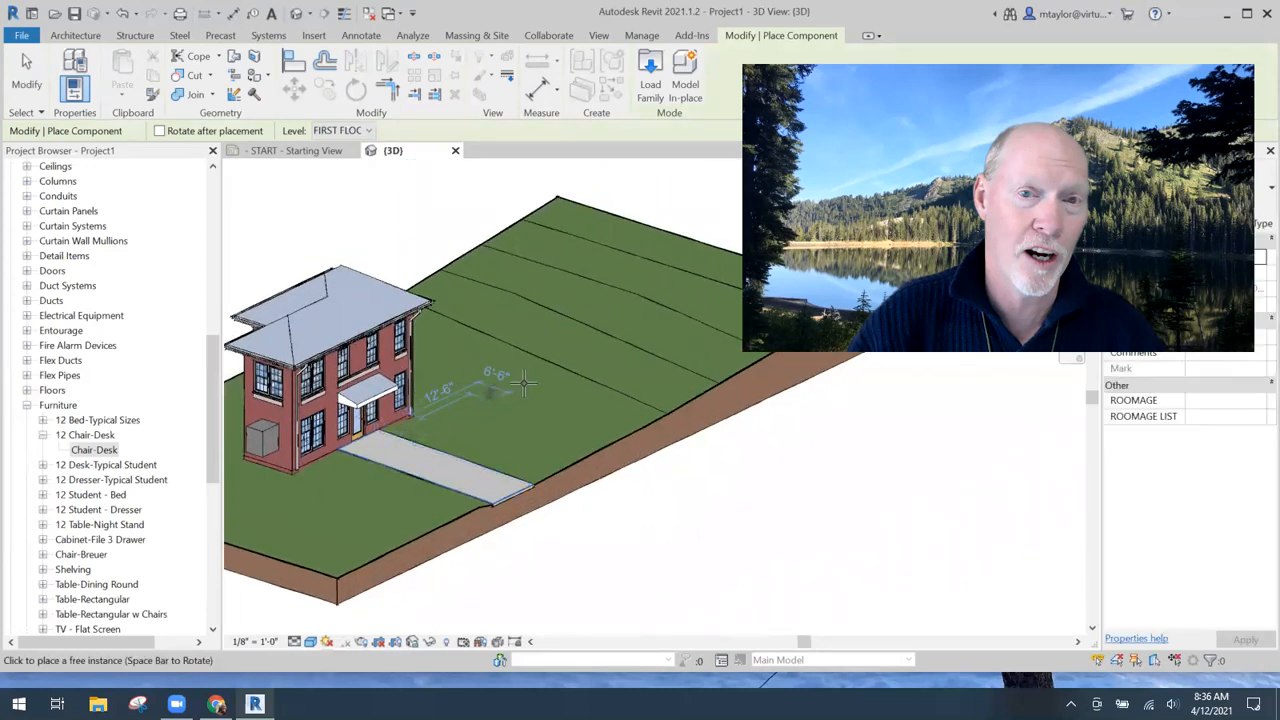
pyautogui.click(656, 262)
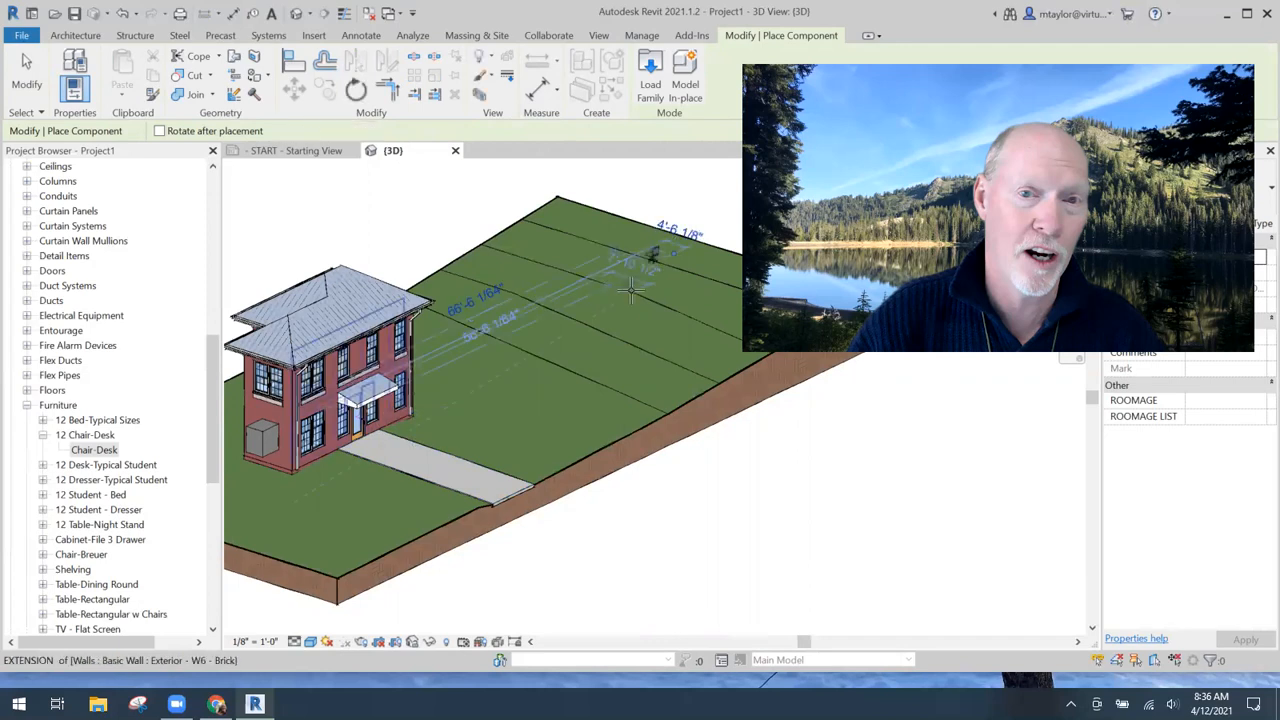
pyautogui.click(588, 338)
pyautogui.click(552, 365)
pyautogui.click(552, 364)
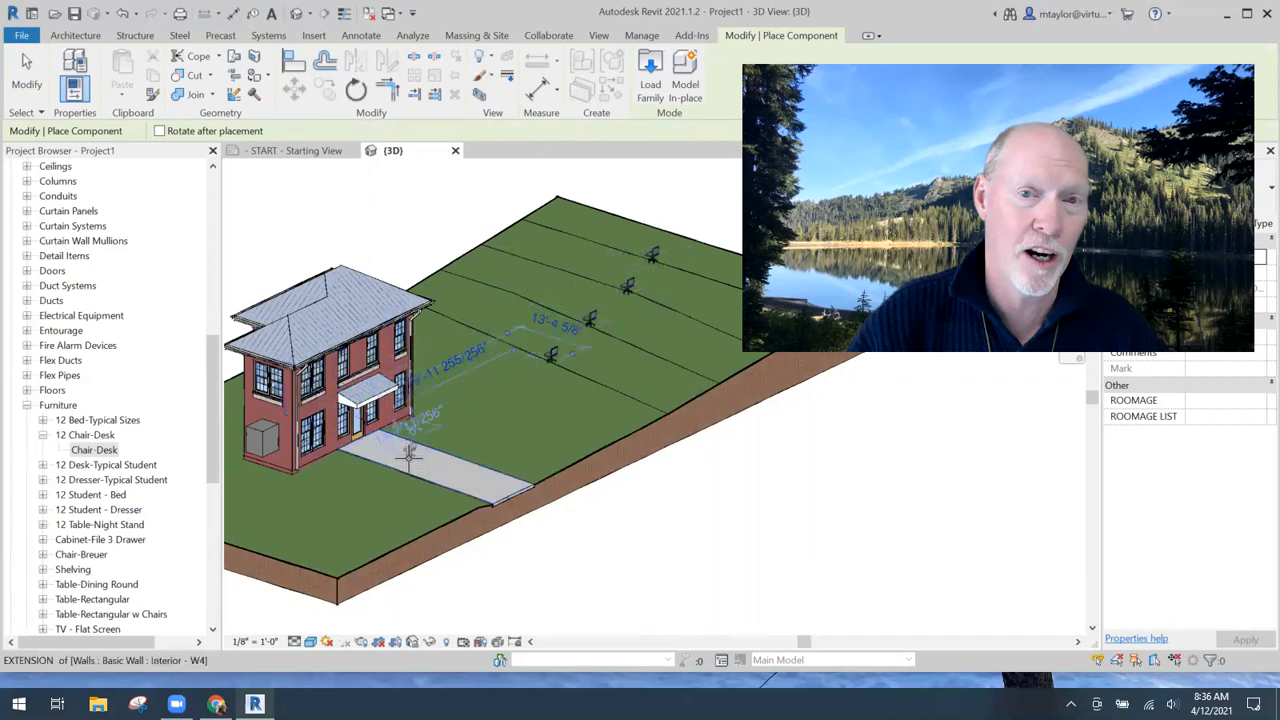
pyautogui.press('Escape')
pyautogui.scroll(-2, 472, 470)
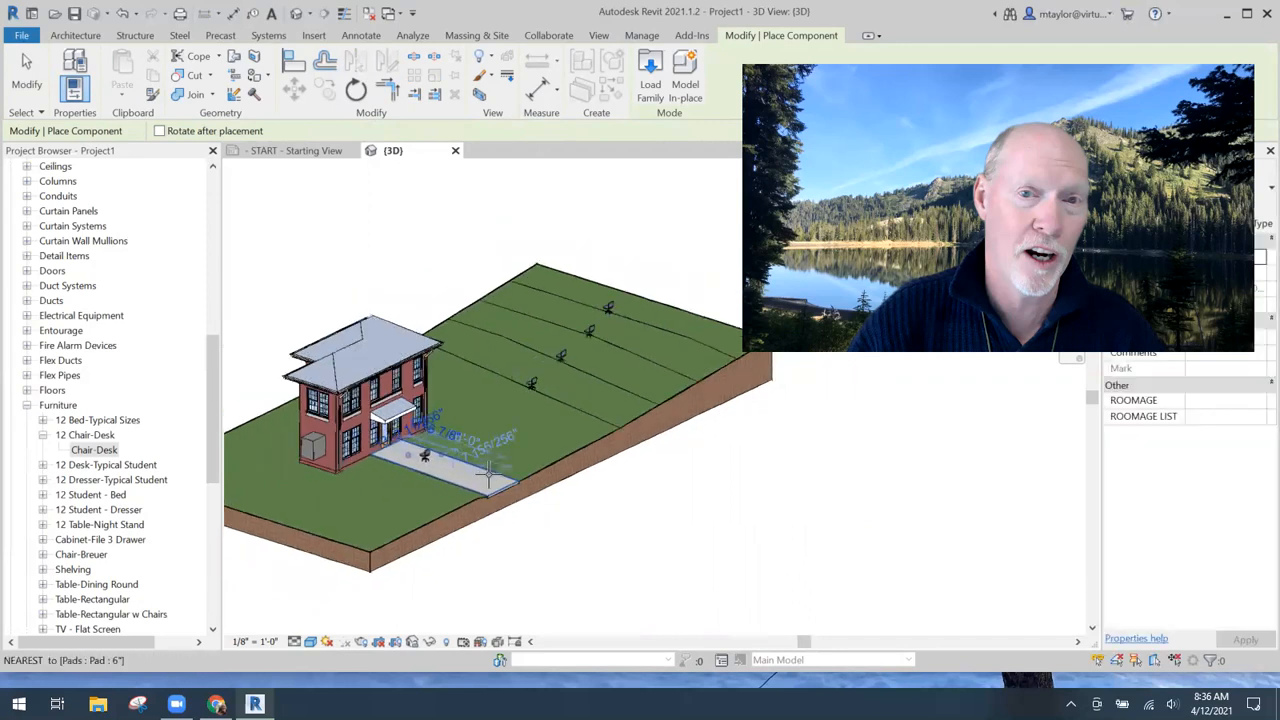
pyautogui.press('Escape')
# - Open the 01 PLAN floor plan view
pyautogui.keyDown('shift'); pyautogui.moveTo(620, 478); pyautogui.dragTo(536, 380, button='middle'); pyautogui.keyUp('shift')
pyautogui.keyDown('shift'); pyautogui.moveTo(457, 443); pyautogui.dragTo(617, 555, button='middle'); pyautogui.keyUp('shift')
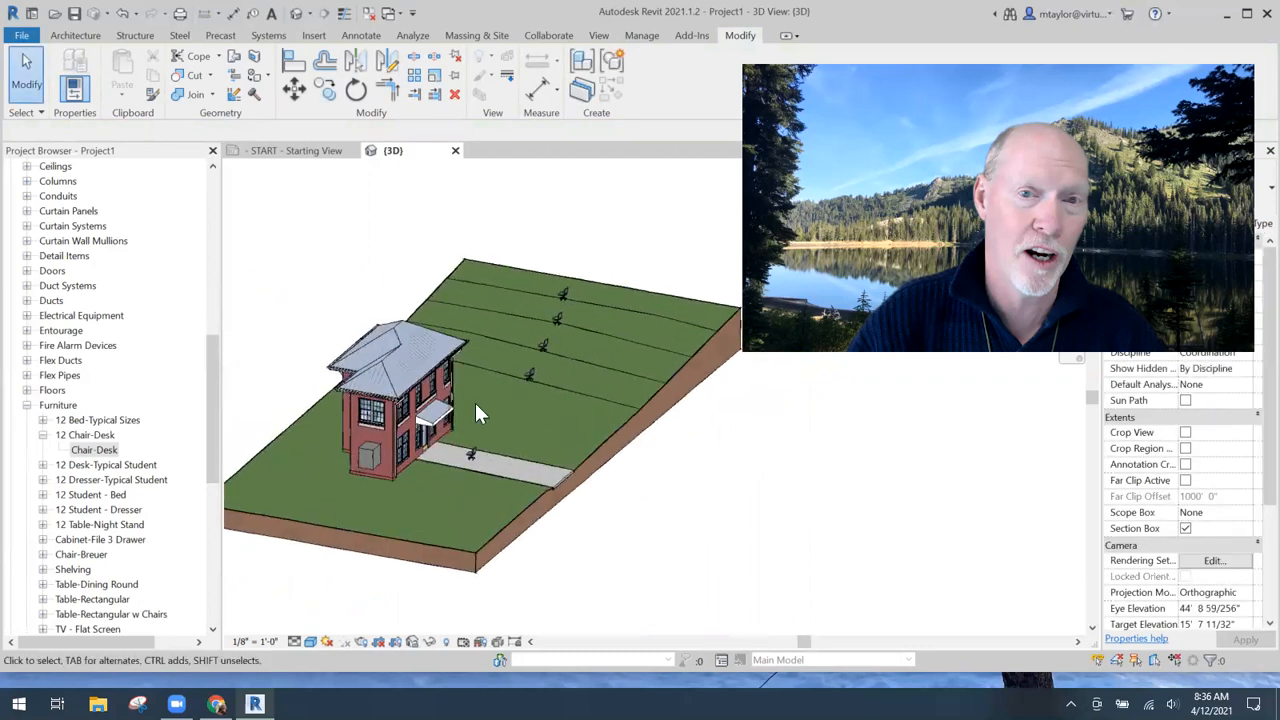
pyautogui.click(214, 197)
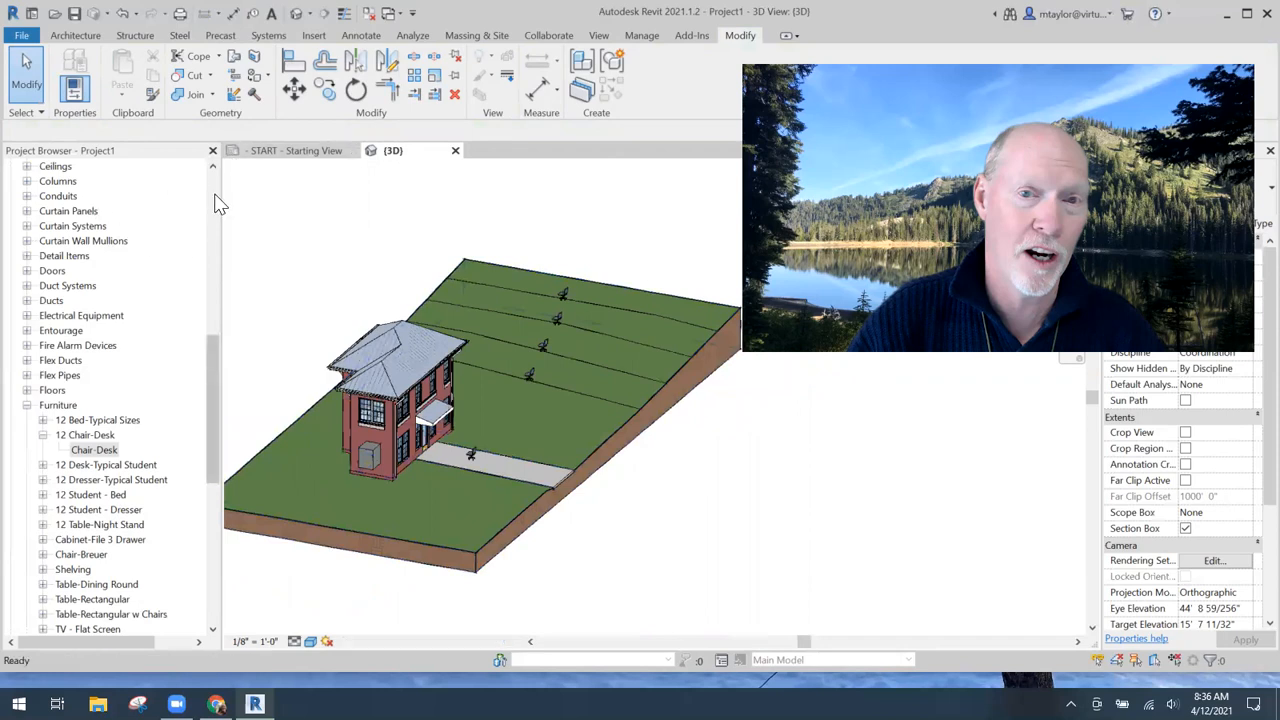
pyautogui.click(213, 179)
pyautogui.doubleClick(80, 286)
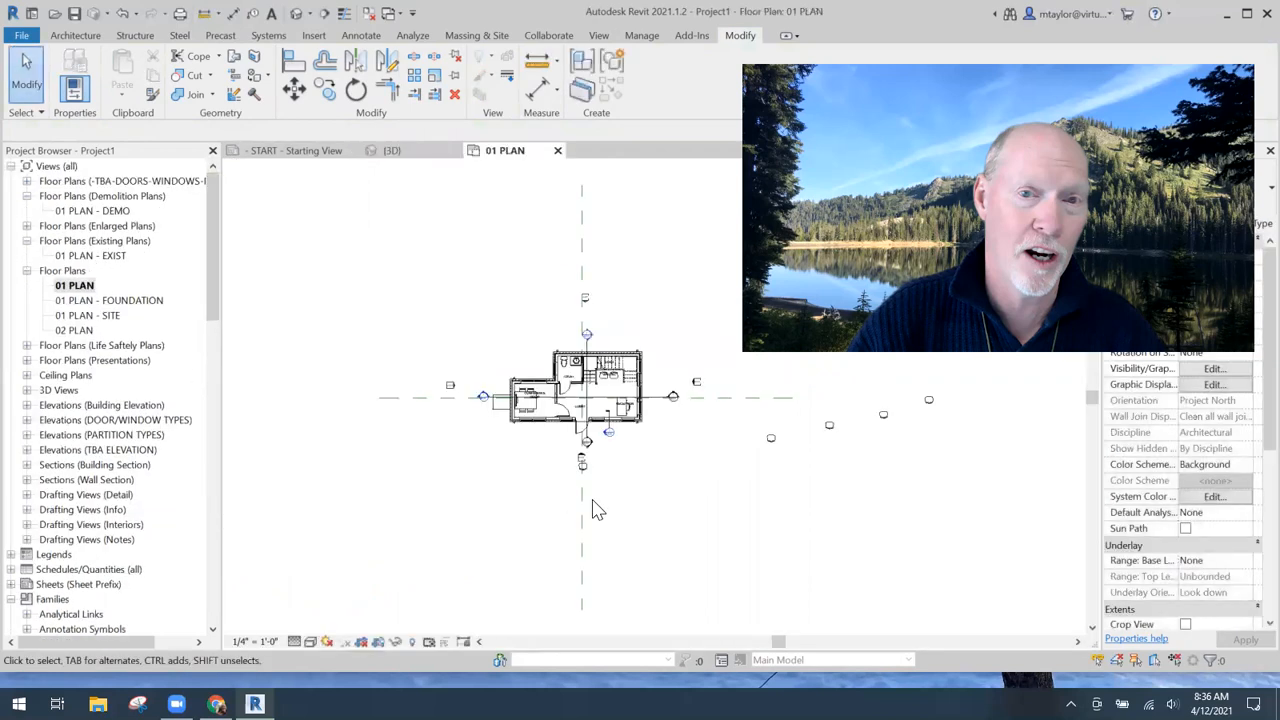
# - Create similar desk chairs from an existing one: two inside between the waiting area and lobby, one outside the toilet room wall
pyautogui.click(770, 437)
pyautogui.press('c')
pyautogui.press('s')
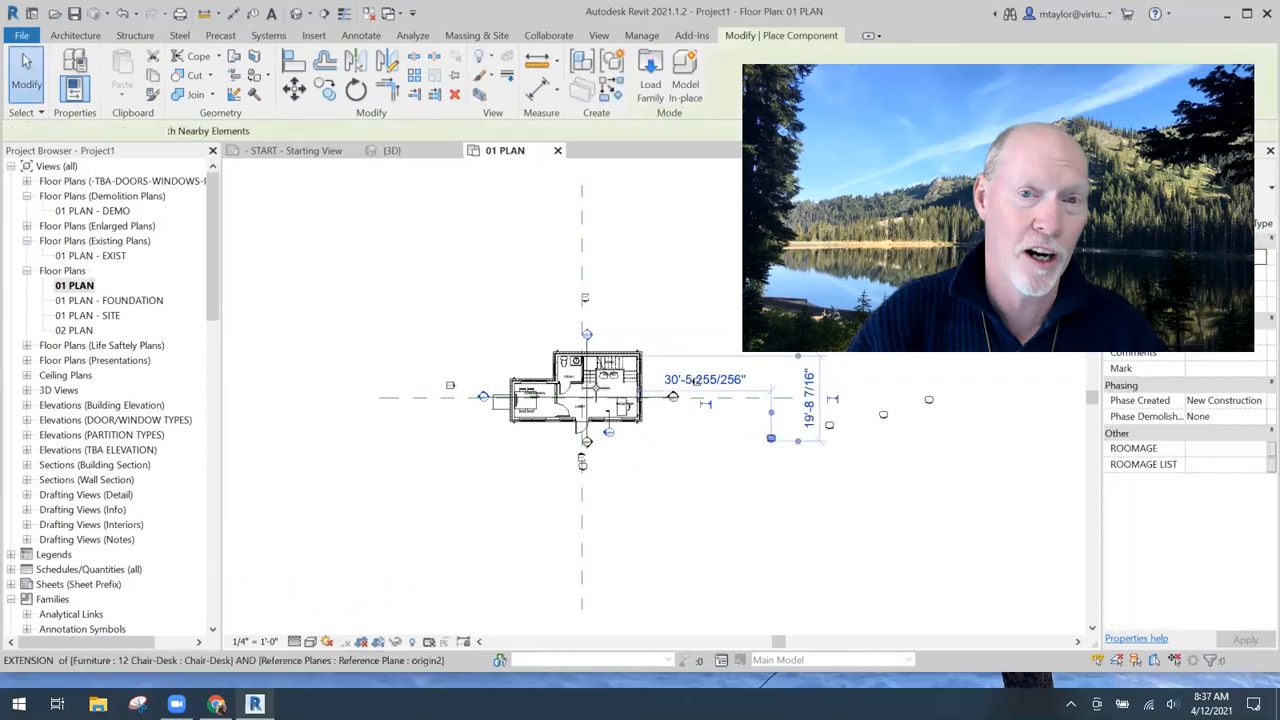
pyautogui.scroll(5, 600, 395)
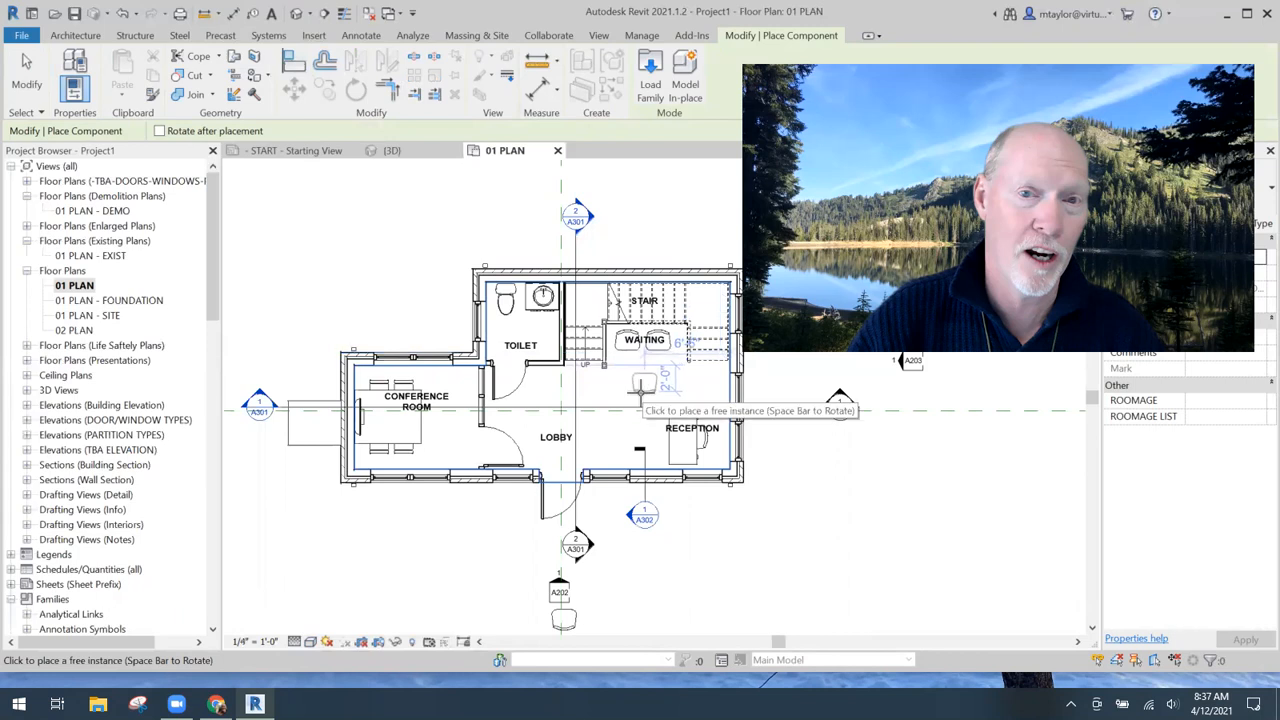
pyautogui.click(604, 432)
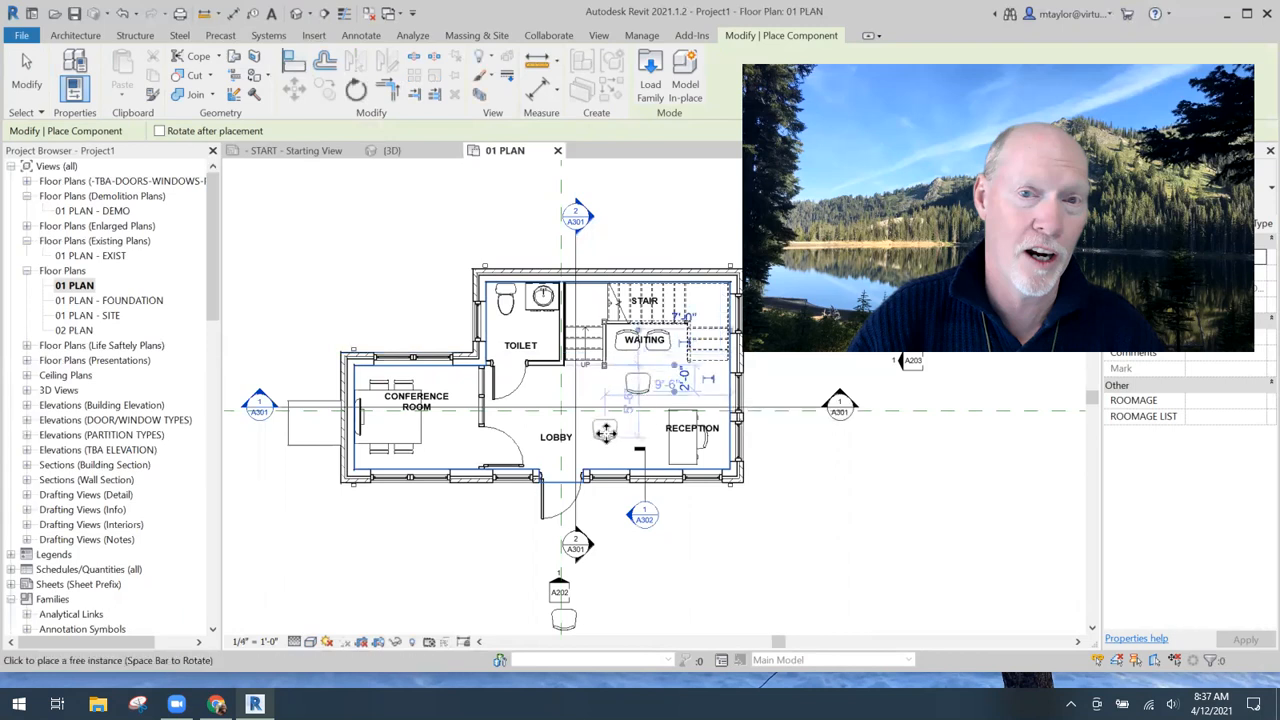
pyautogui.click(637, 383)
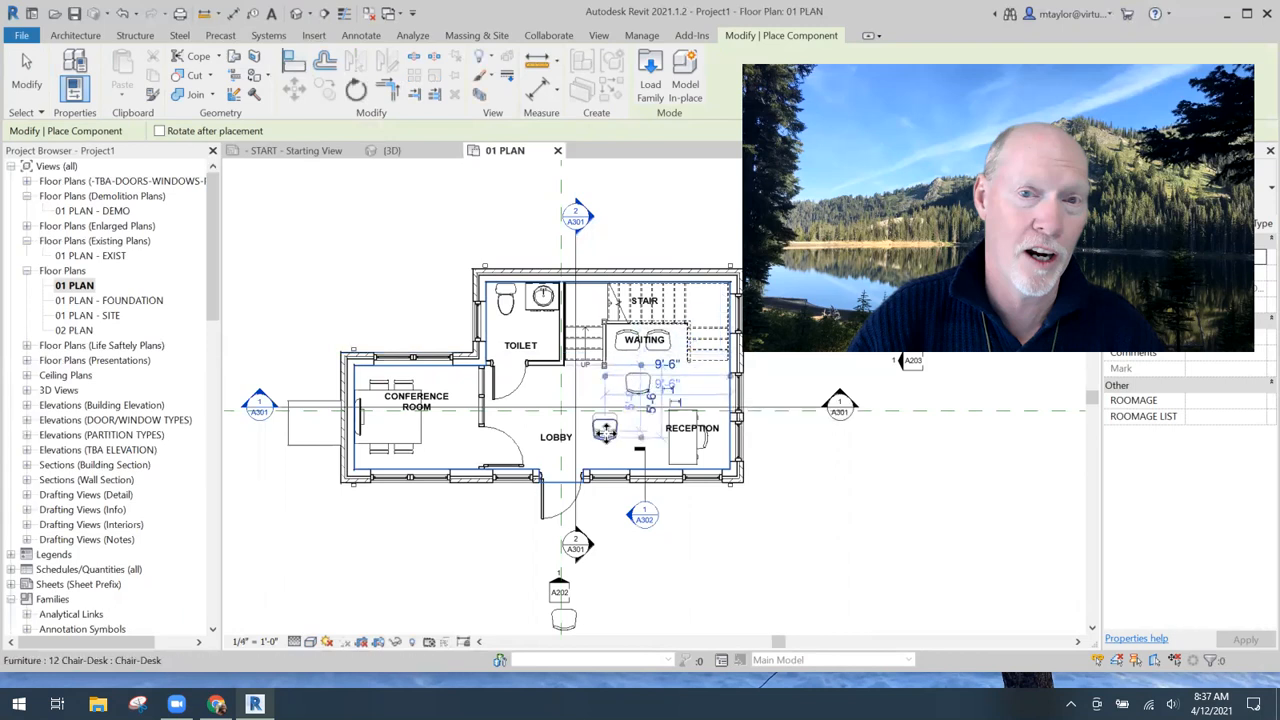
pyautogui.click(393, 303)
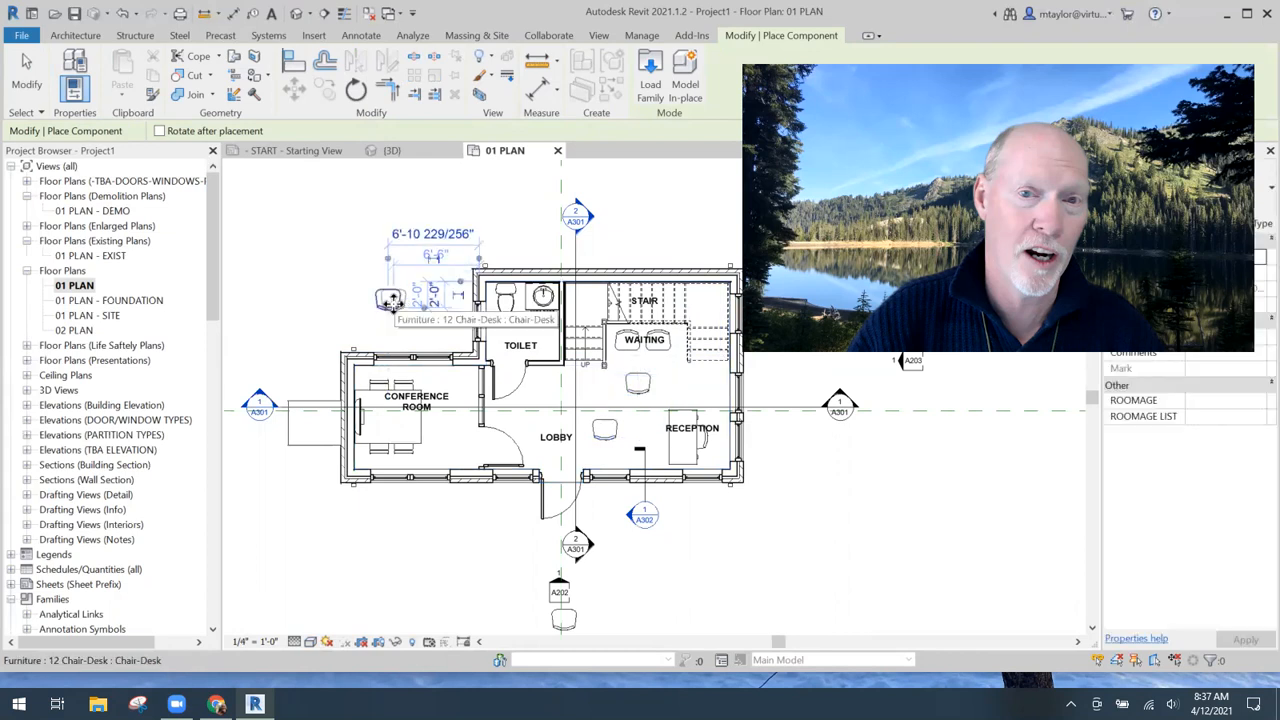
pyautogui.press('Escape')
pyautogui.press('Escape')
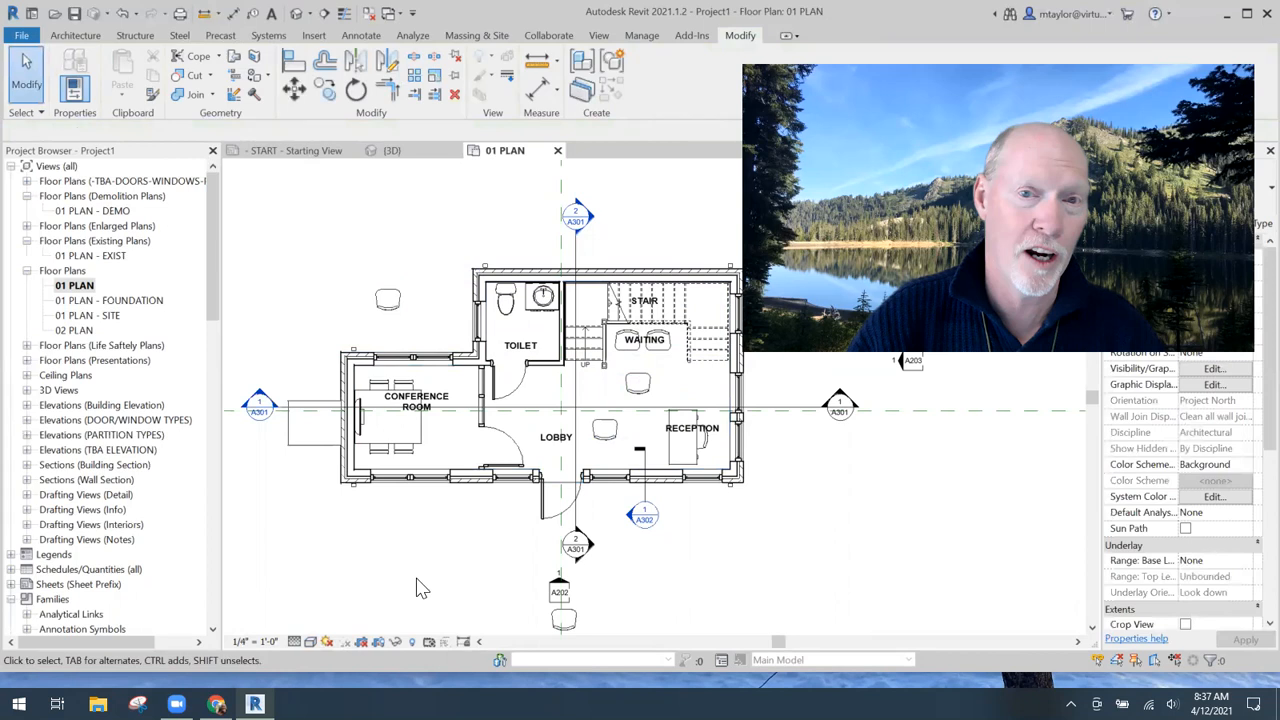
# - Select the desk chair just below the waiting area to examine its level and host properties
pyautogui.moveTo(473, 567); pyautogui.dragTo(450, 563, button='middle')
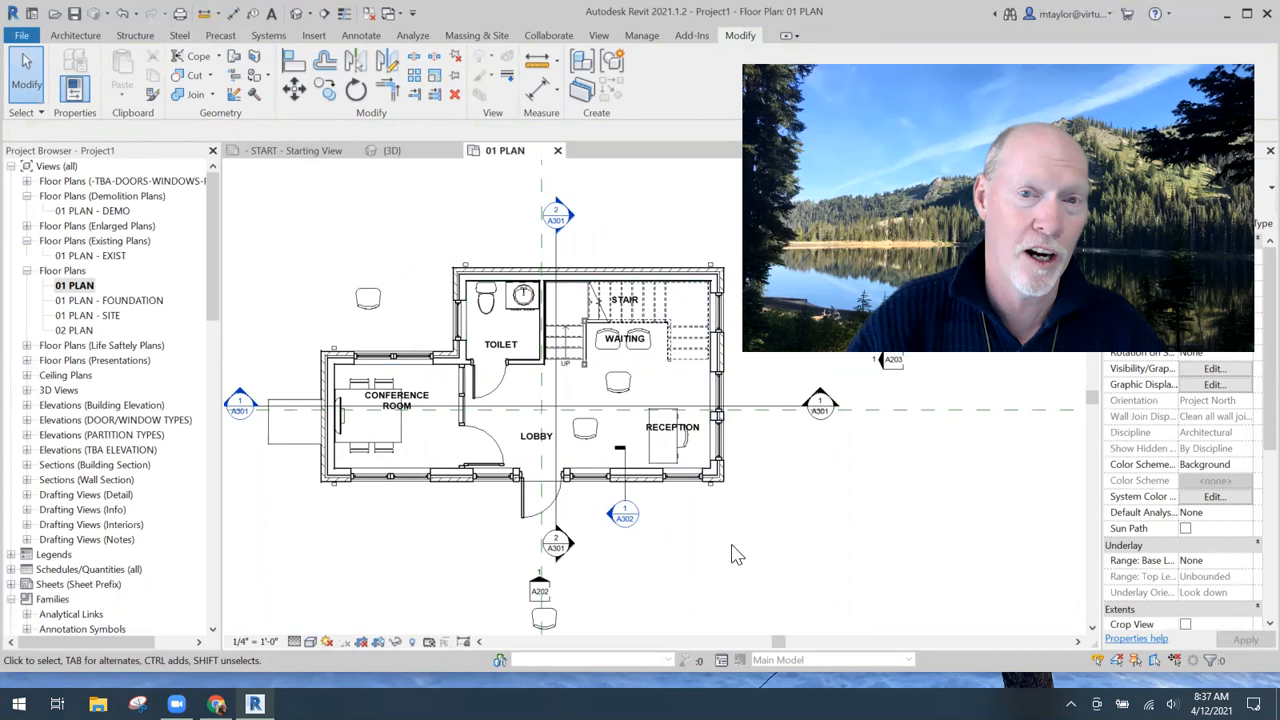
pyautogui.scroll(-1, 736, 555)
pyautogui.moveTo(766, 557); pyautogui.dragTo(703, 543, button='middle')
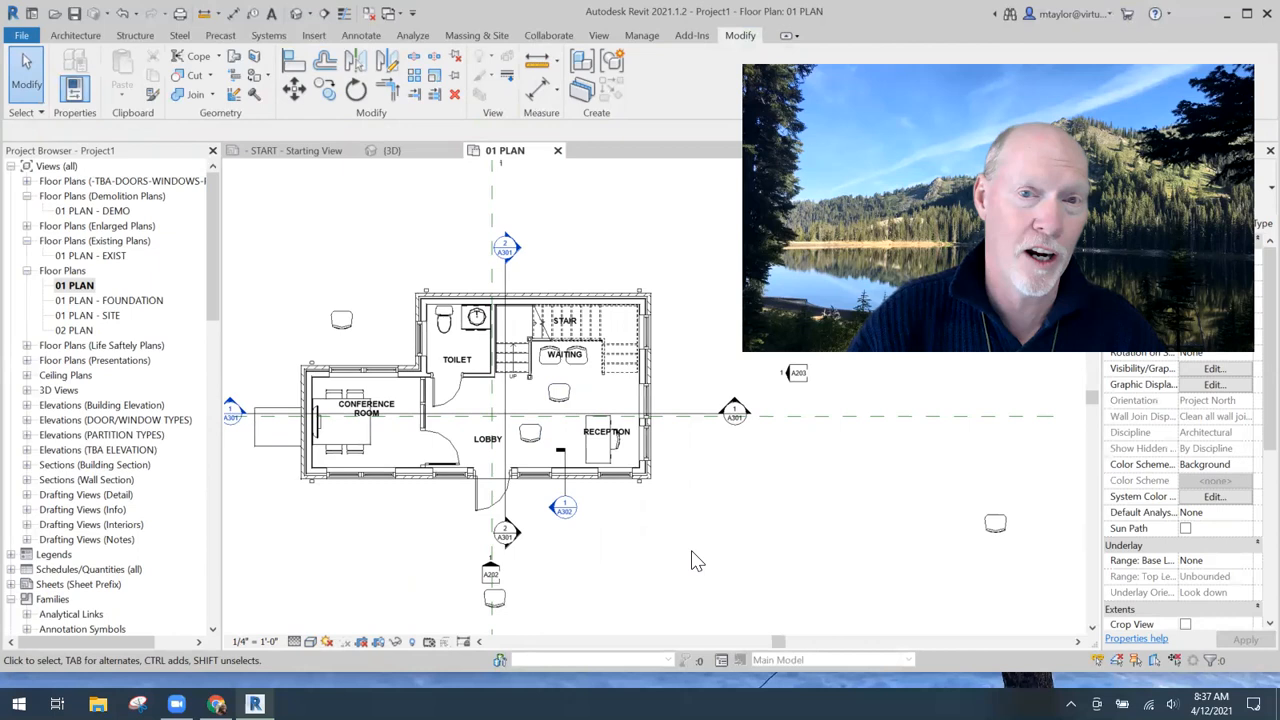
pyautogui.scroll(-1, 716, 557)
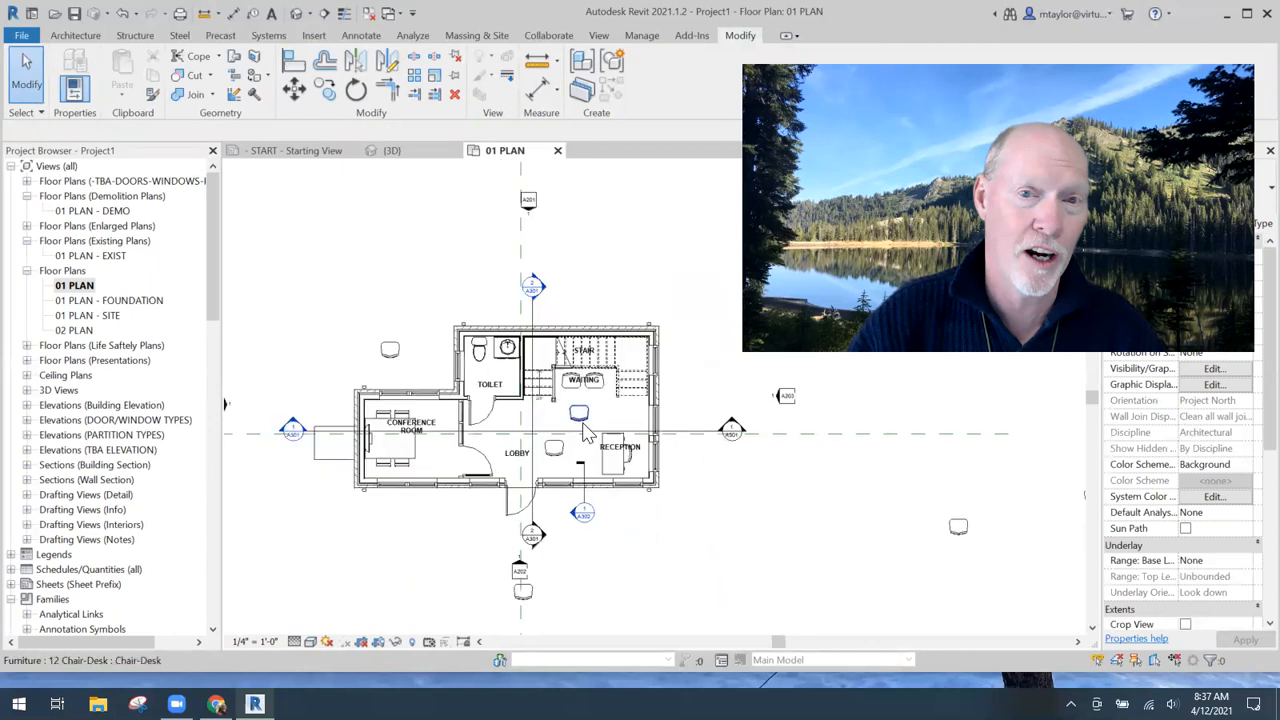
pyautogui.click(579, 413)
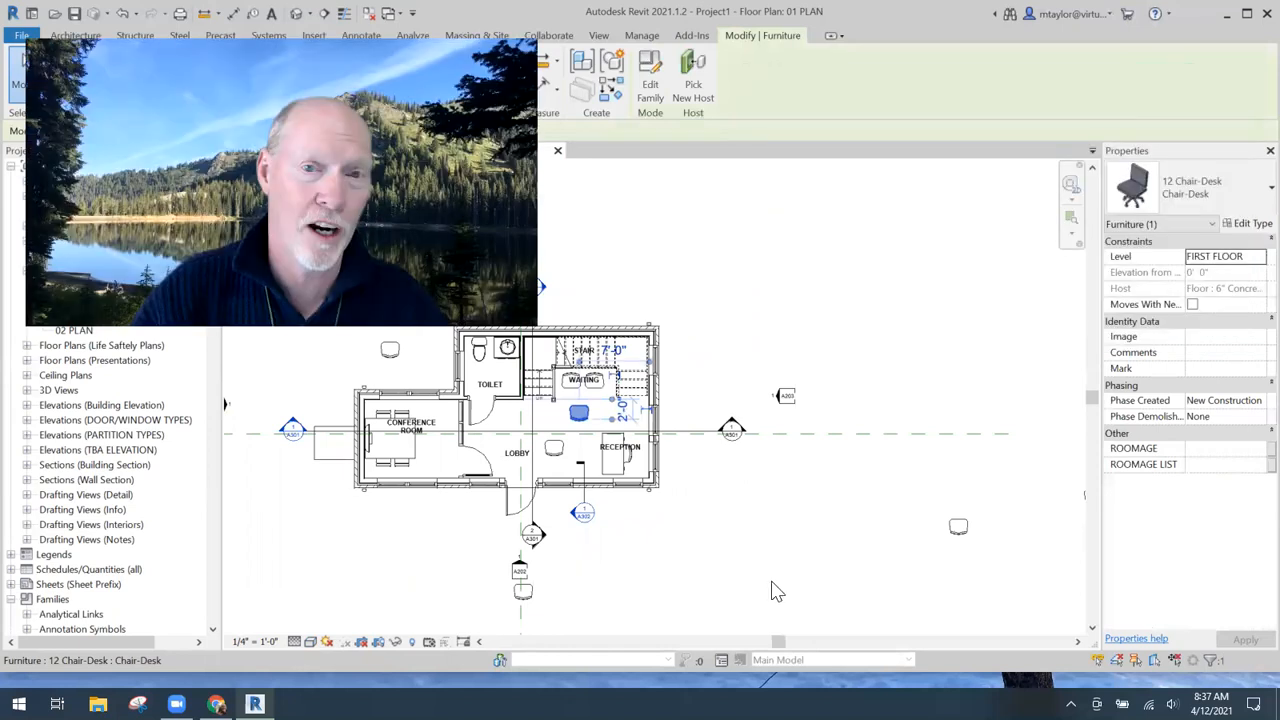
# - Select the chairs outside the toilet room, on the entrance walkway and on the terrain in turn to examine their level and host properties
pyautogui.moveTo(778, 591); pyautogui.dragTo(990, 540, button='middle')
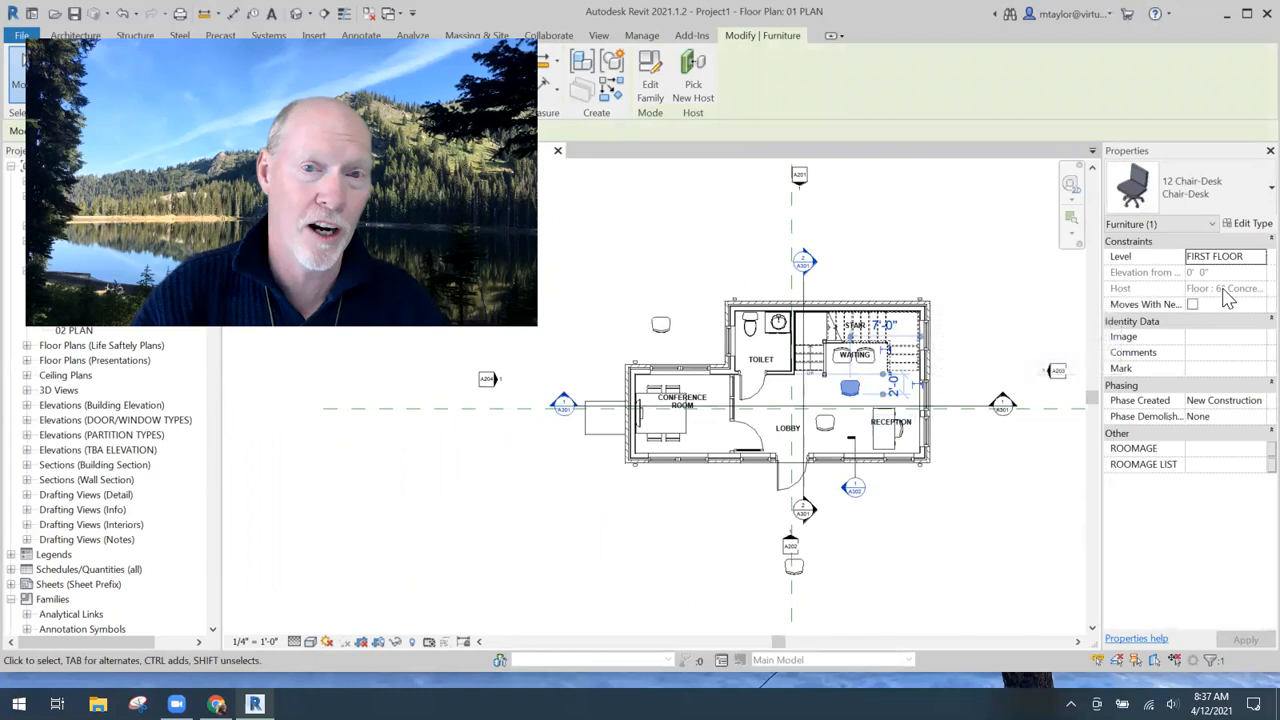
pyautogui.click(652, 327)
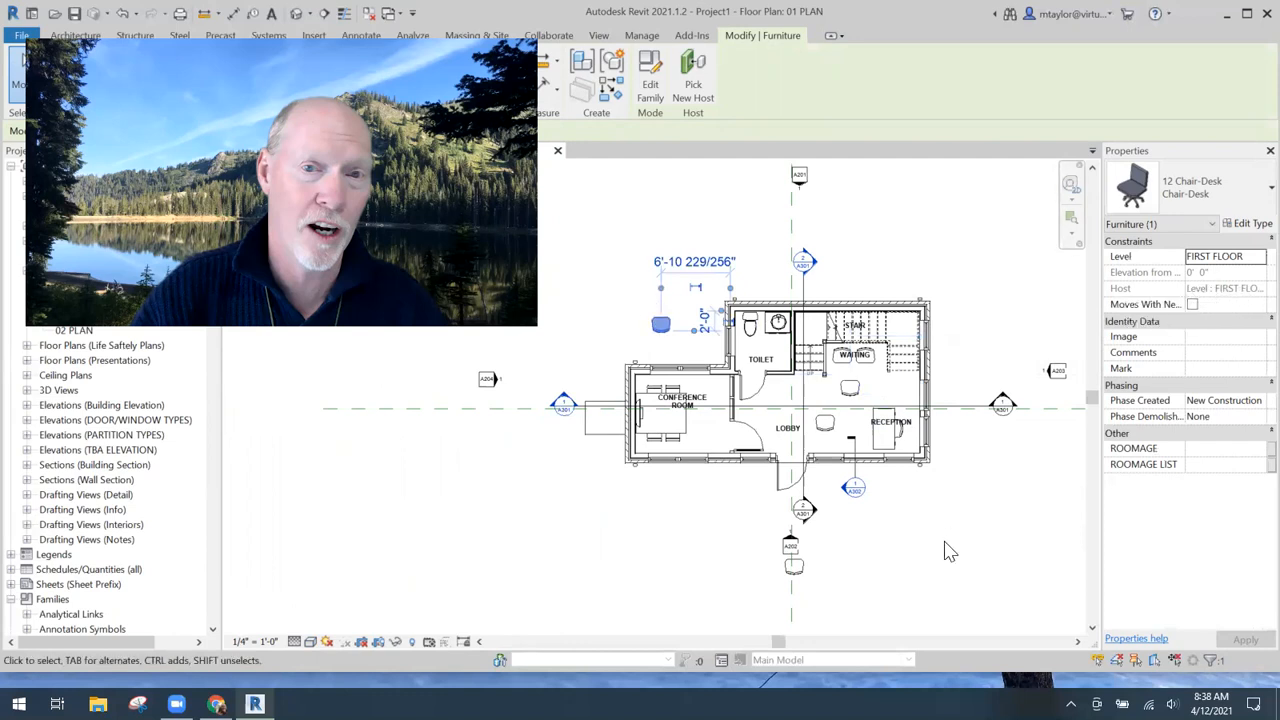
pyautogui.click(795, 567)
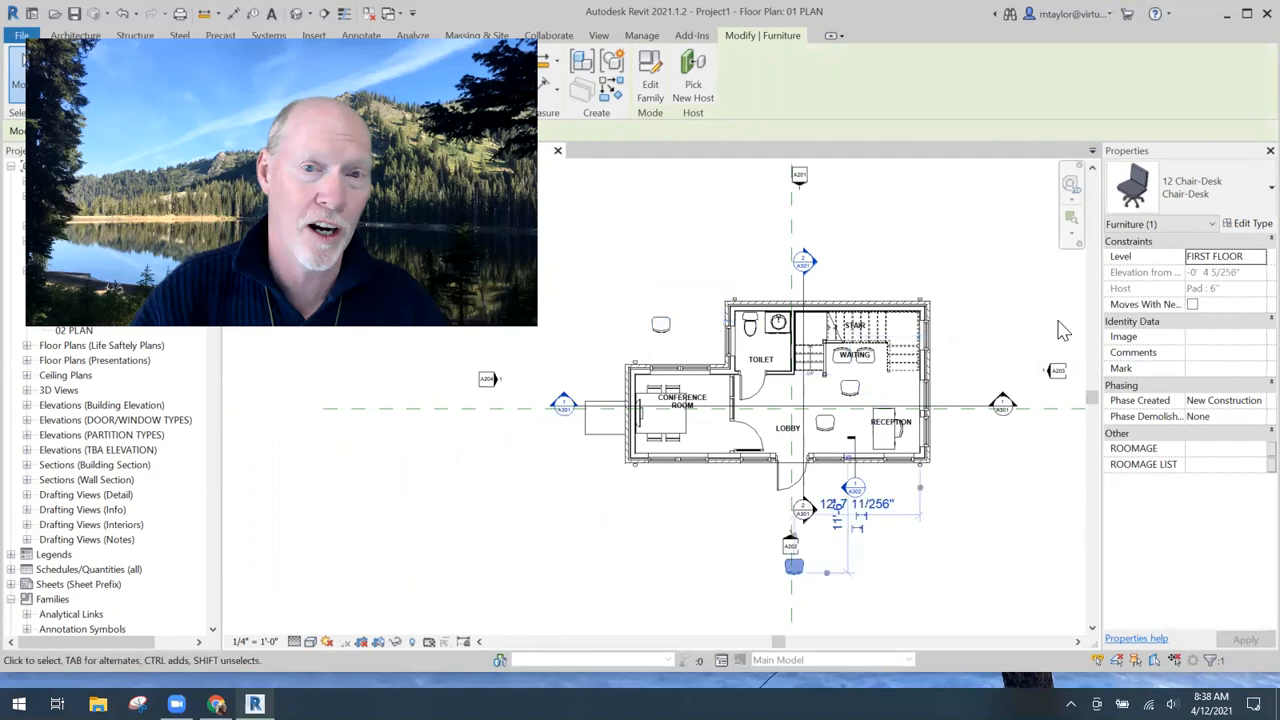
pyautogui.click(980, 535)
pyautogui.scroll(-1, 980, 535)
pyautogui.moveTo(980, 535); pyautogui.dragTo(752, 467, button='middle')
pyautogui.scroll(-2, 887, 447)
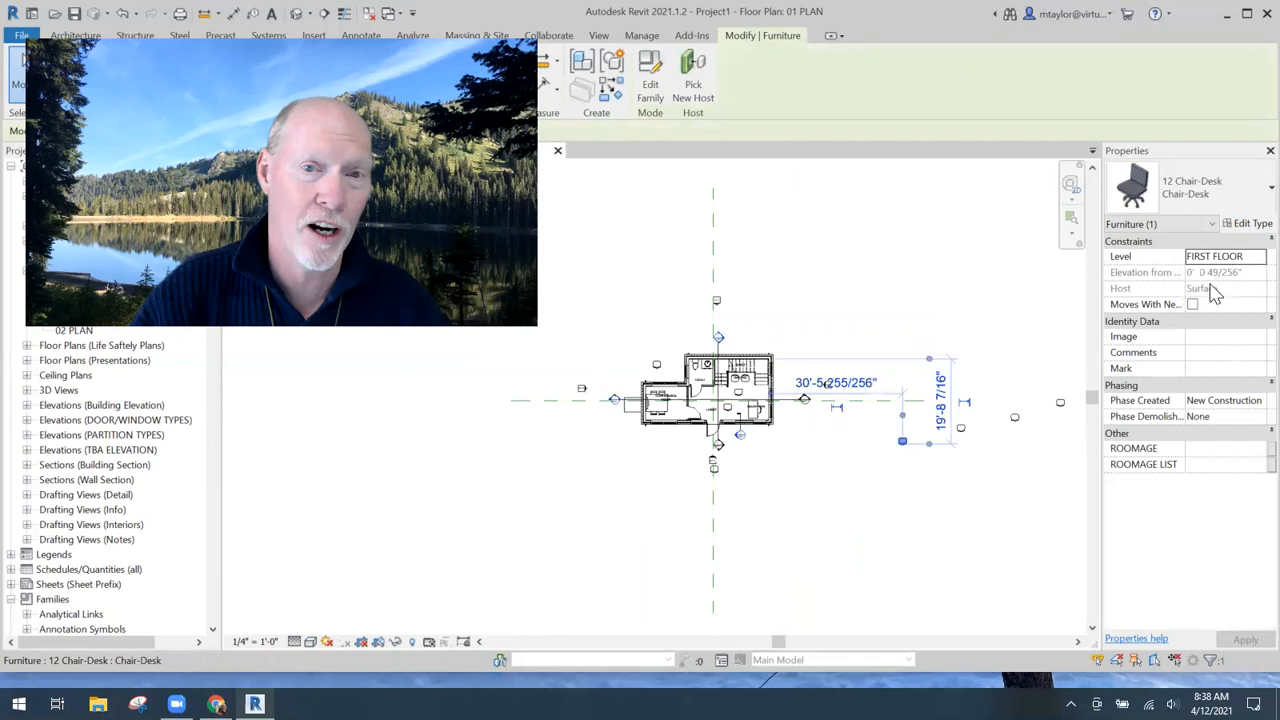
pyautogui.click(868, 500)
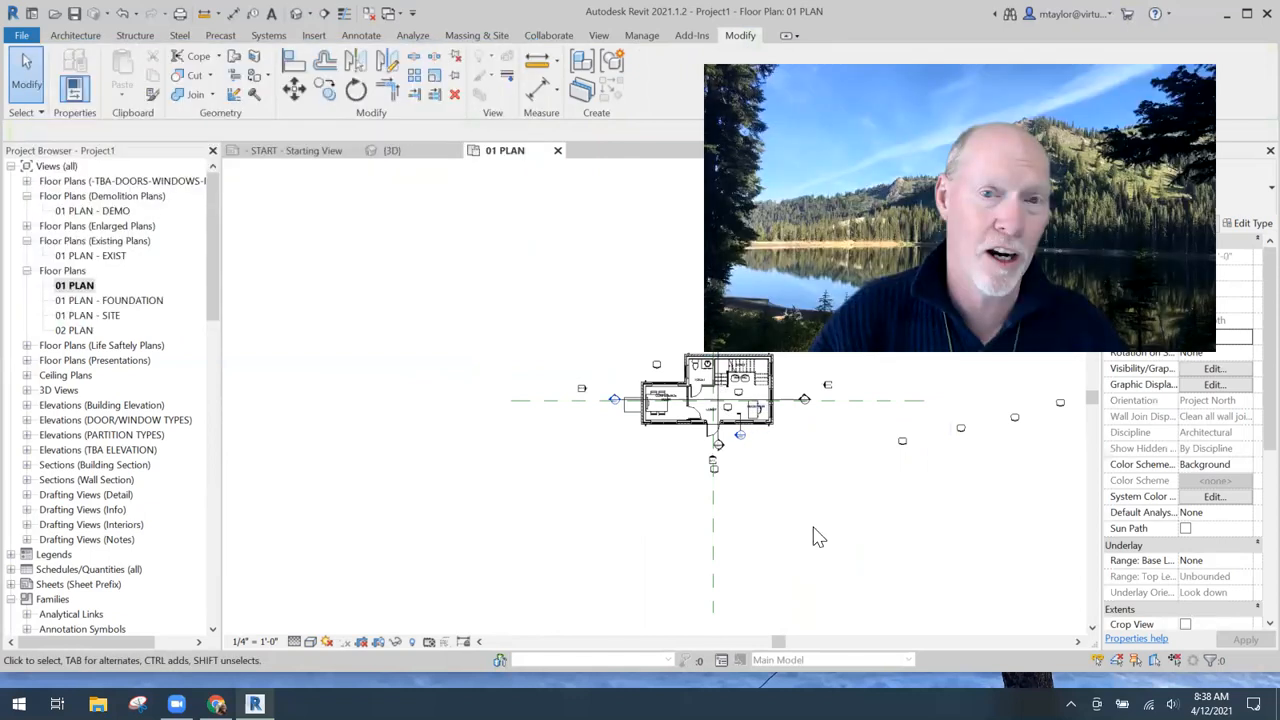
# - Draw a horizontal reference plane in the 01 PLAN view, about 13'-6" in front of the building's entrance side and just beyond the walkway chair
pyautogui.moveTo(812, 537); pyautogui.dragTo(694, 546, button='middle')
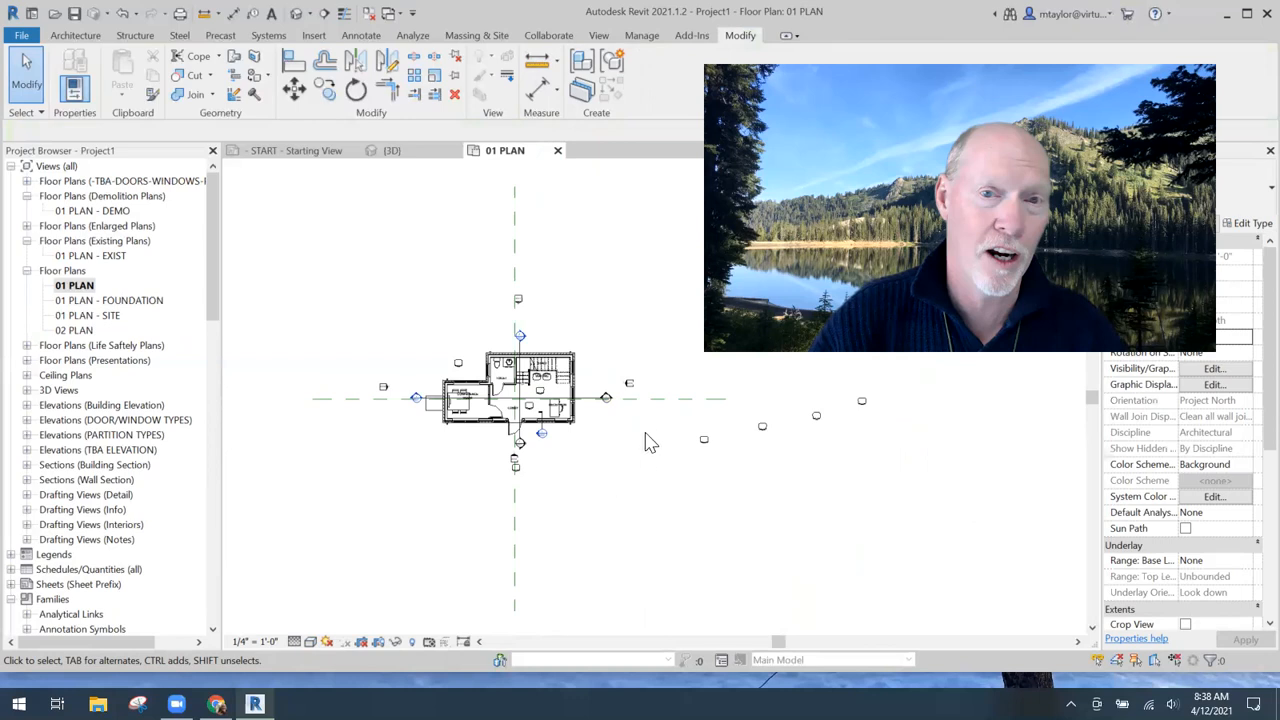
pyautogui.scroll(1, 578, 505)
pyautogui.scroll(1, 578, 505)
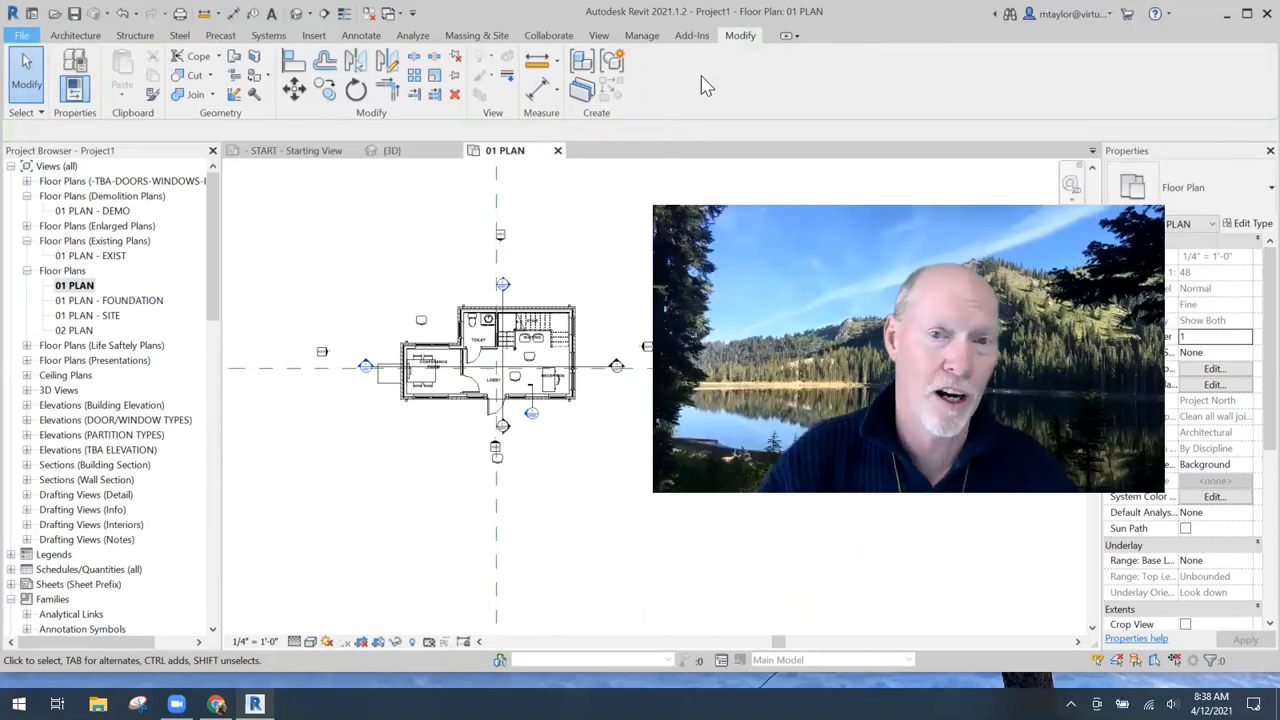
pyautogui.click(22, 36)
pyautogui.click(891, 79)
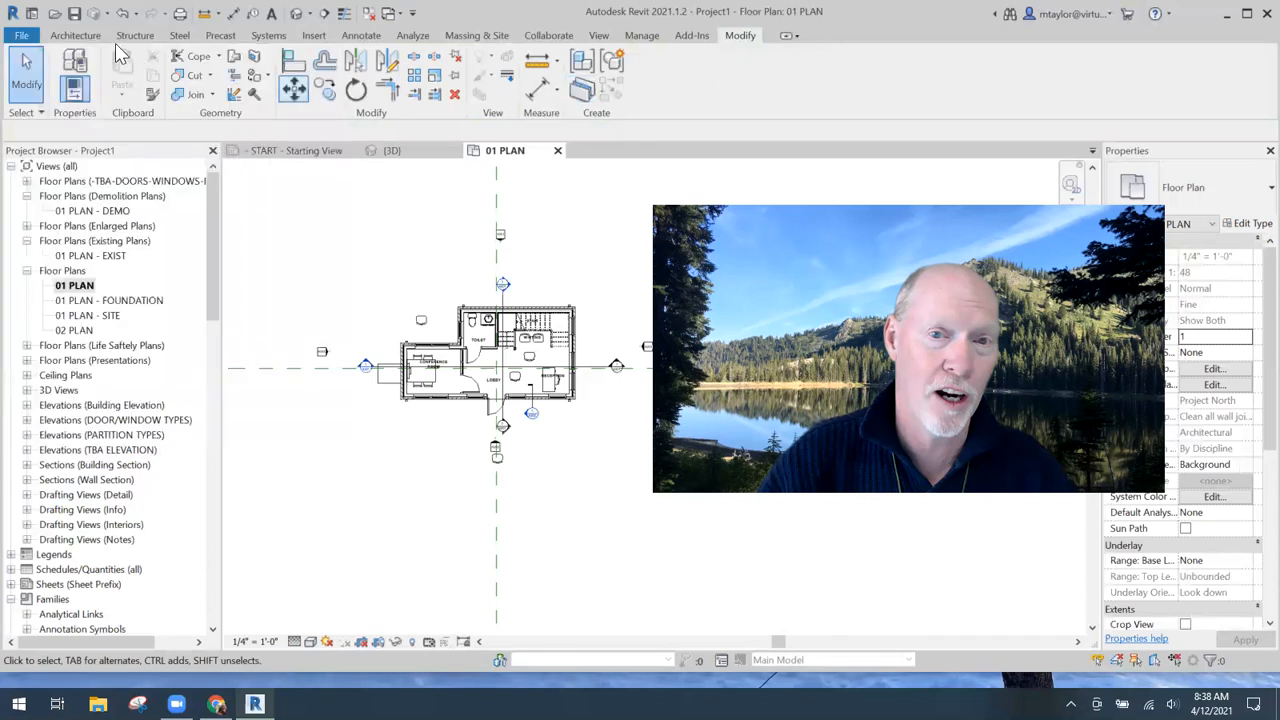
pyautogui.click(78, 36)
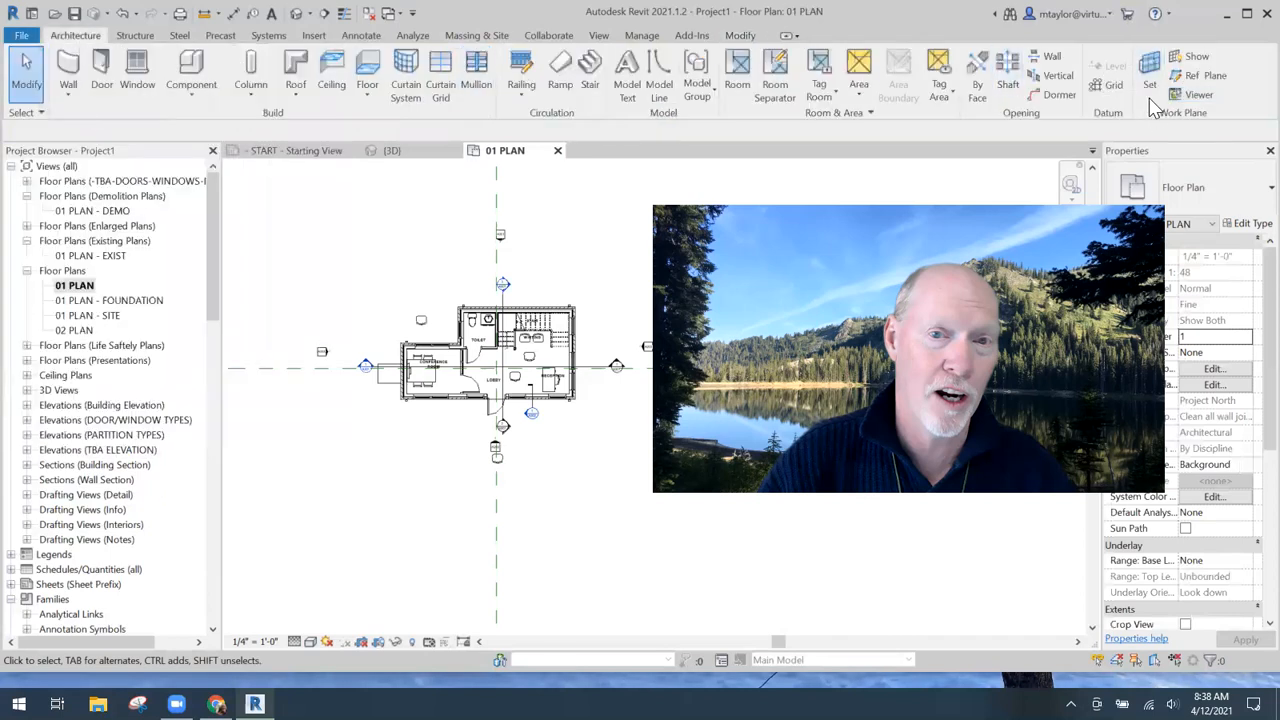
pyautogui.click(1210, 80)
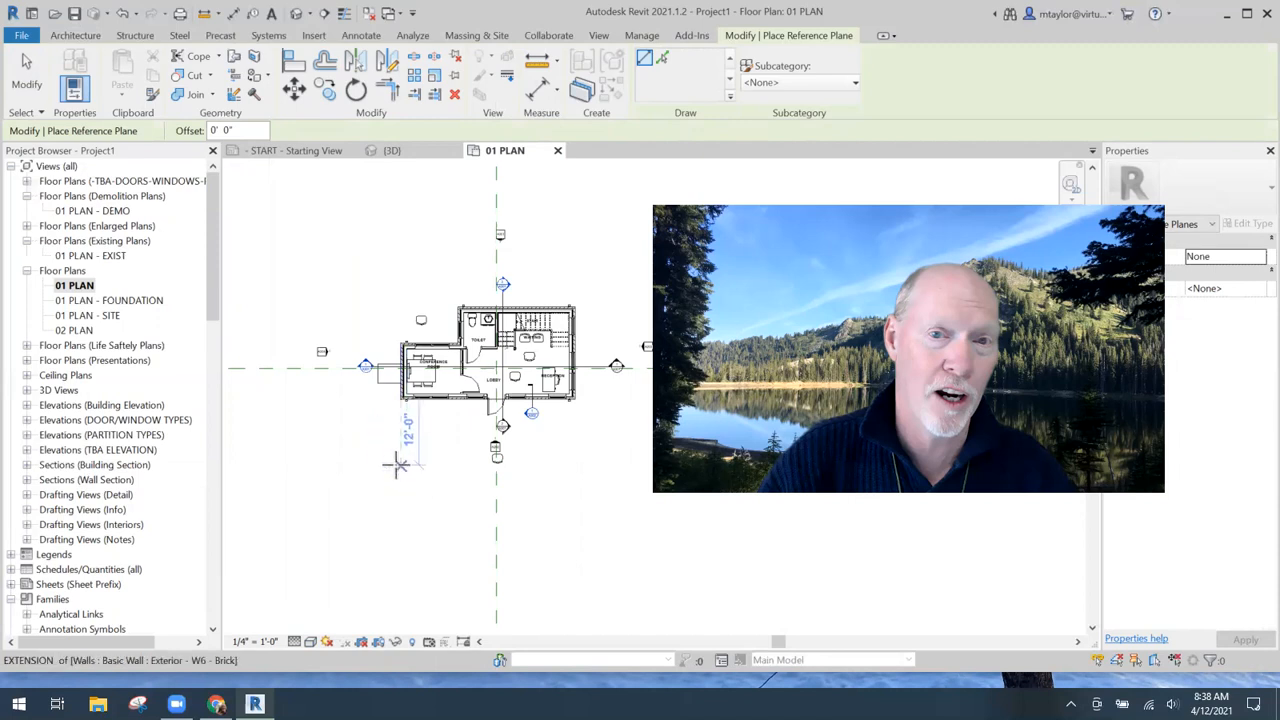
pyautogui.click(376, 470)
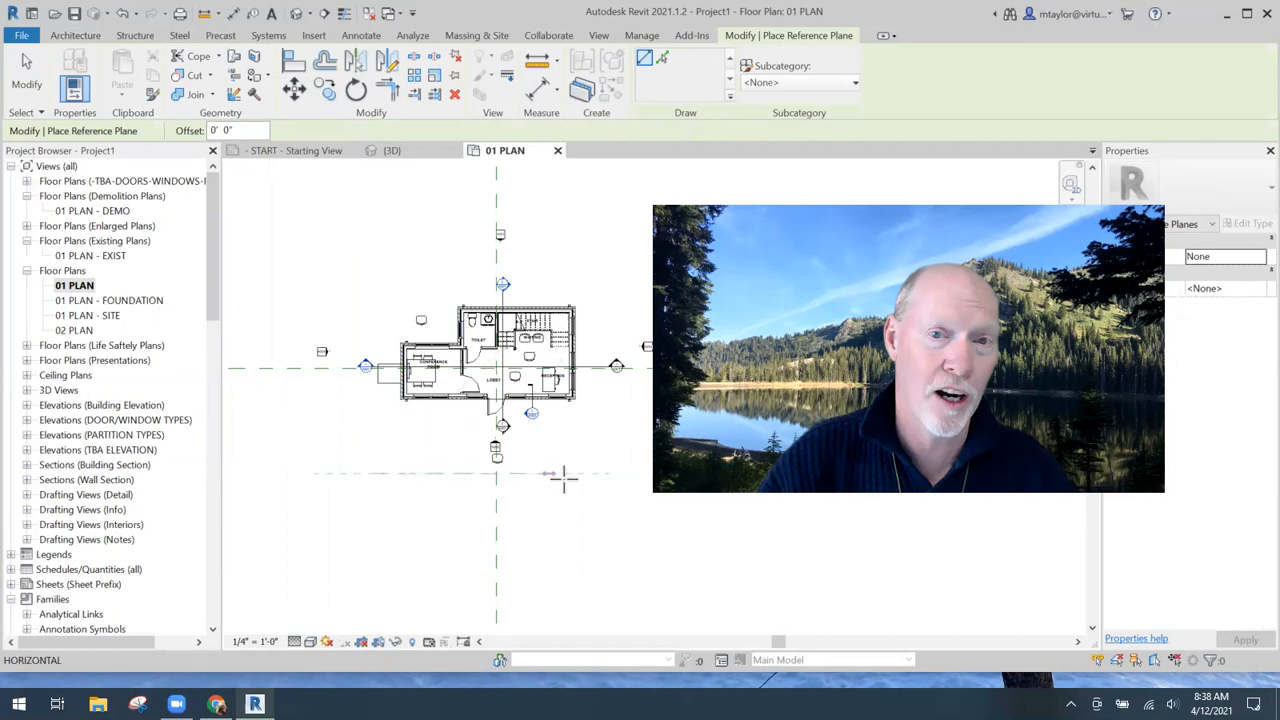
pyautogui.click(610, 478)
pyautogui.press('Escape')
pyautogui.press('Escape')
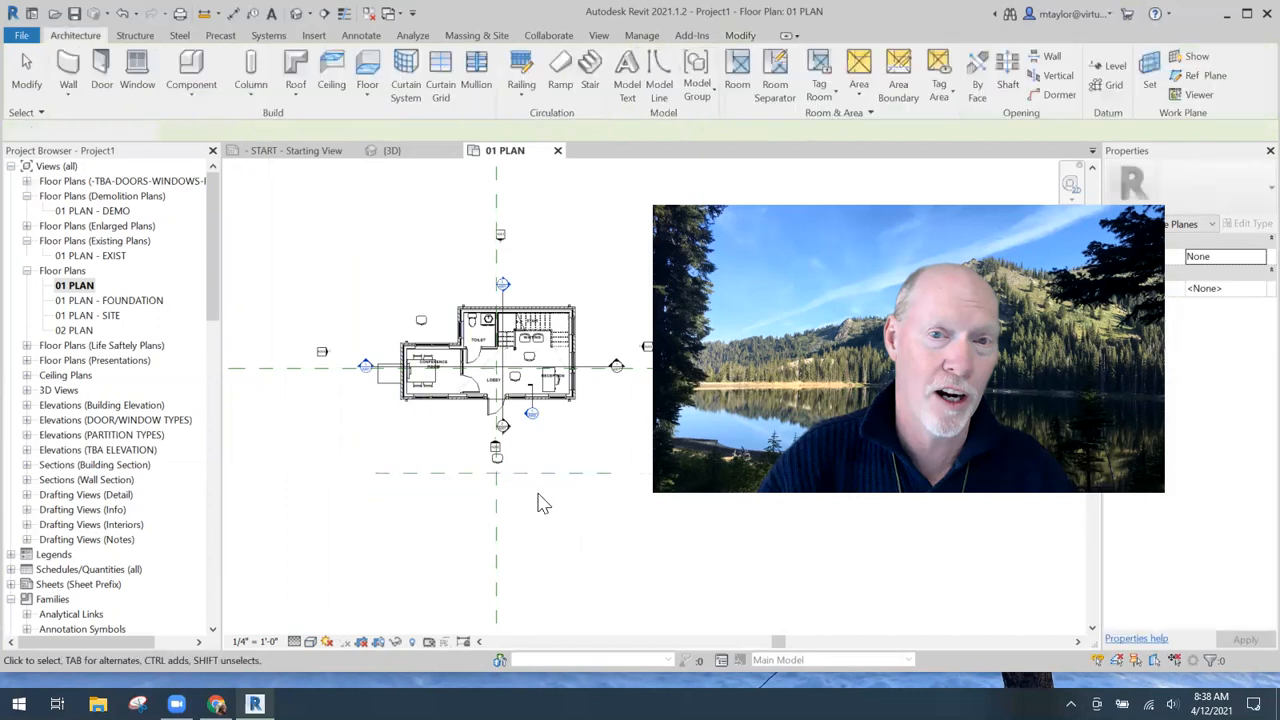
# - Name the new reference plane in front of the entrance "floating plane"
pyautogui.scroll(1, 520, 498)
pyautogui.moveTo(550, 520); pyautogui.dragTo(497, 445, button='middle')
pyautogui.click(494, 435)
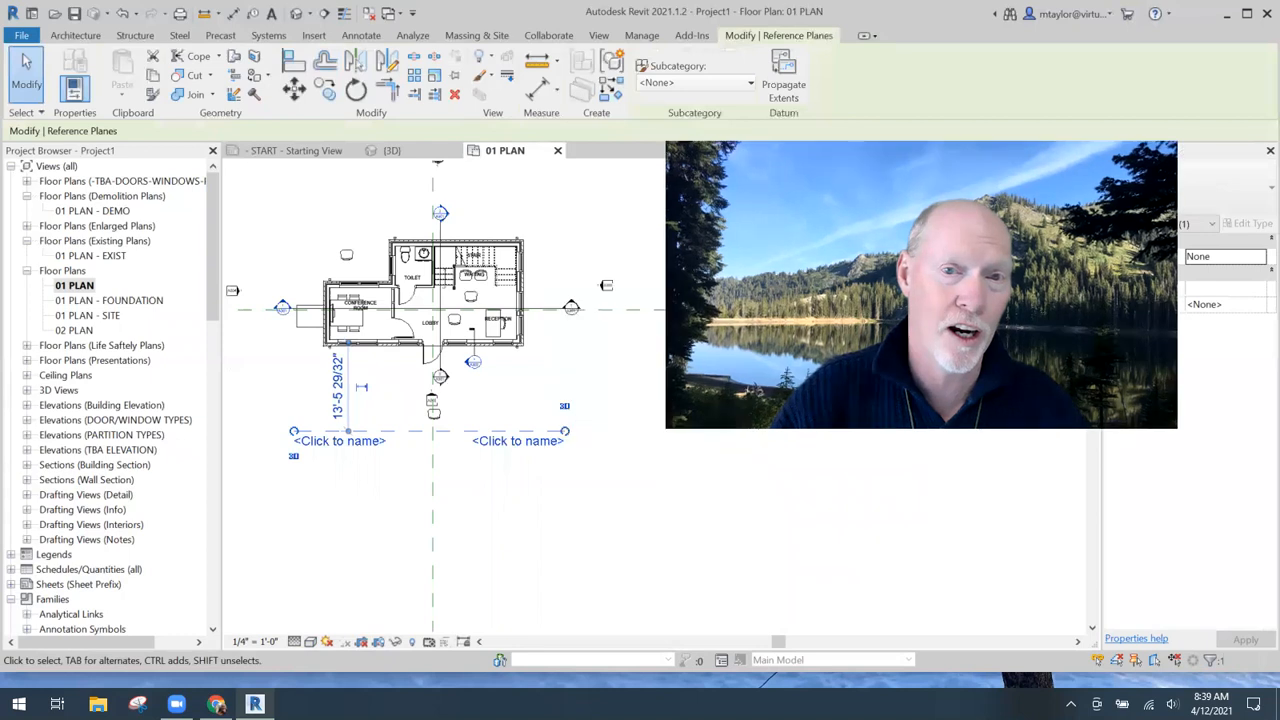
pyautogui.click(536, 446)
pyautogui.write('f')
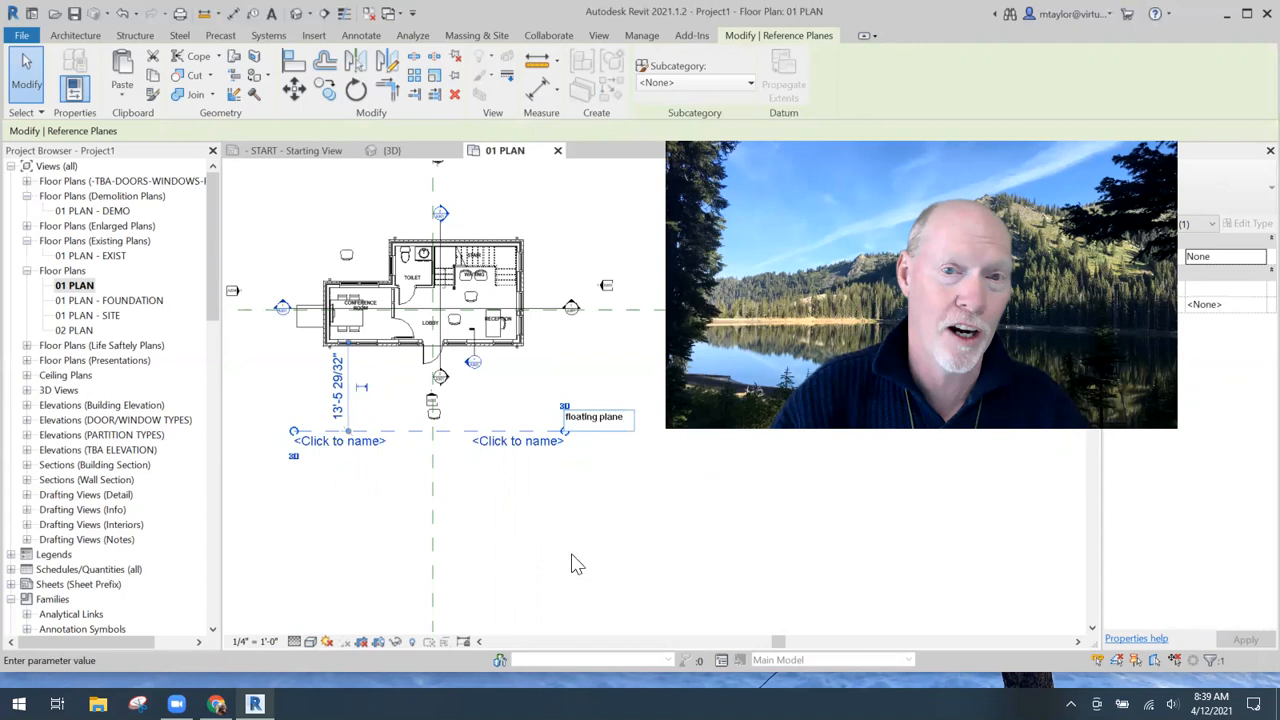
pyautogui.write('loating plane')
pyautogui.press('Return')
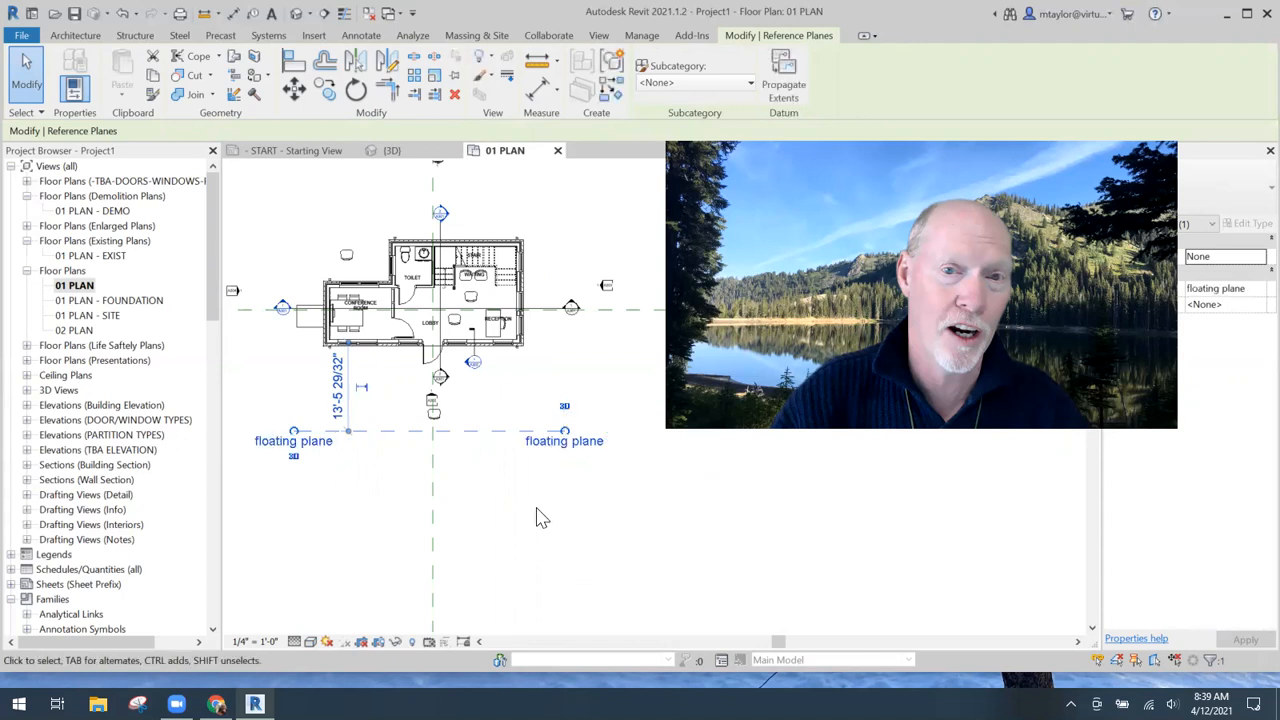
# - Rename the reference plane as "floating vertical plane" and deselect it
pyautogui.click(568, 441)
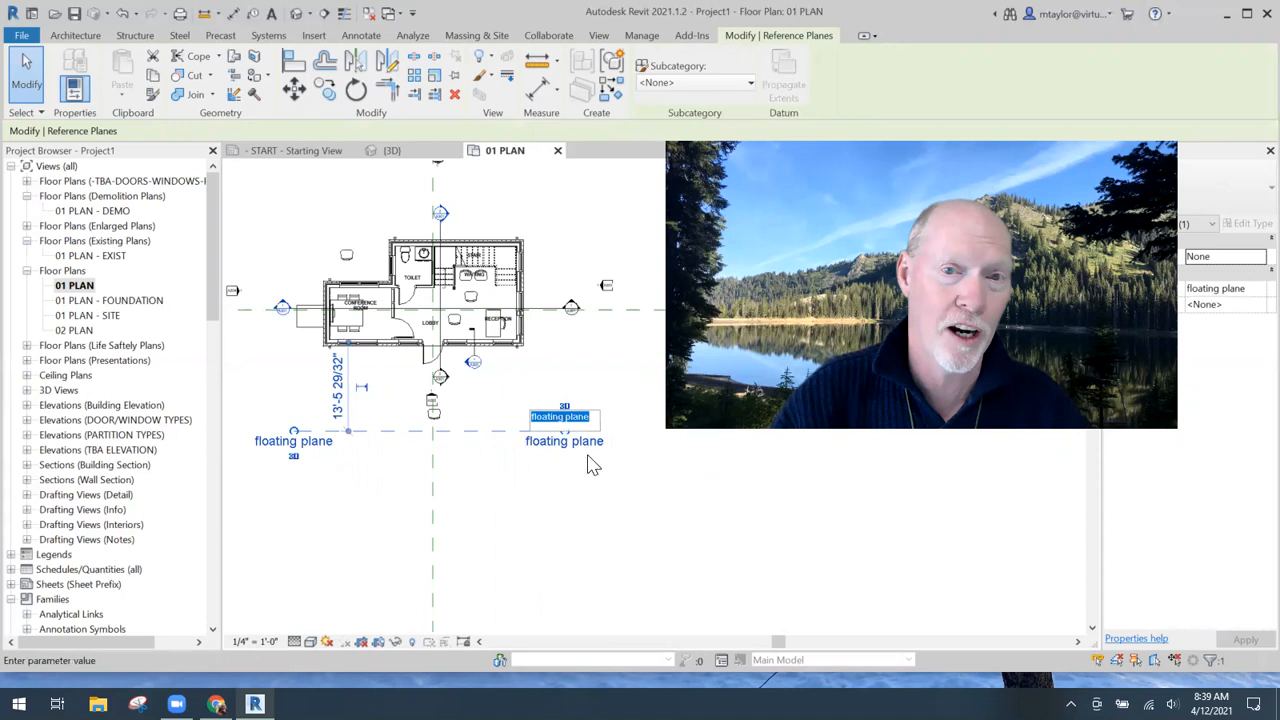
pyautogui.click(566, 418)
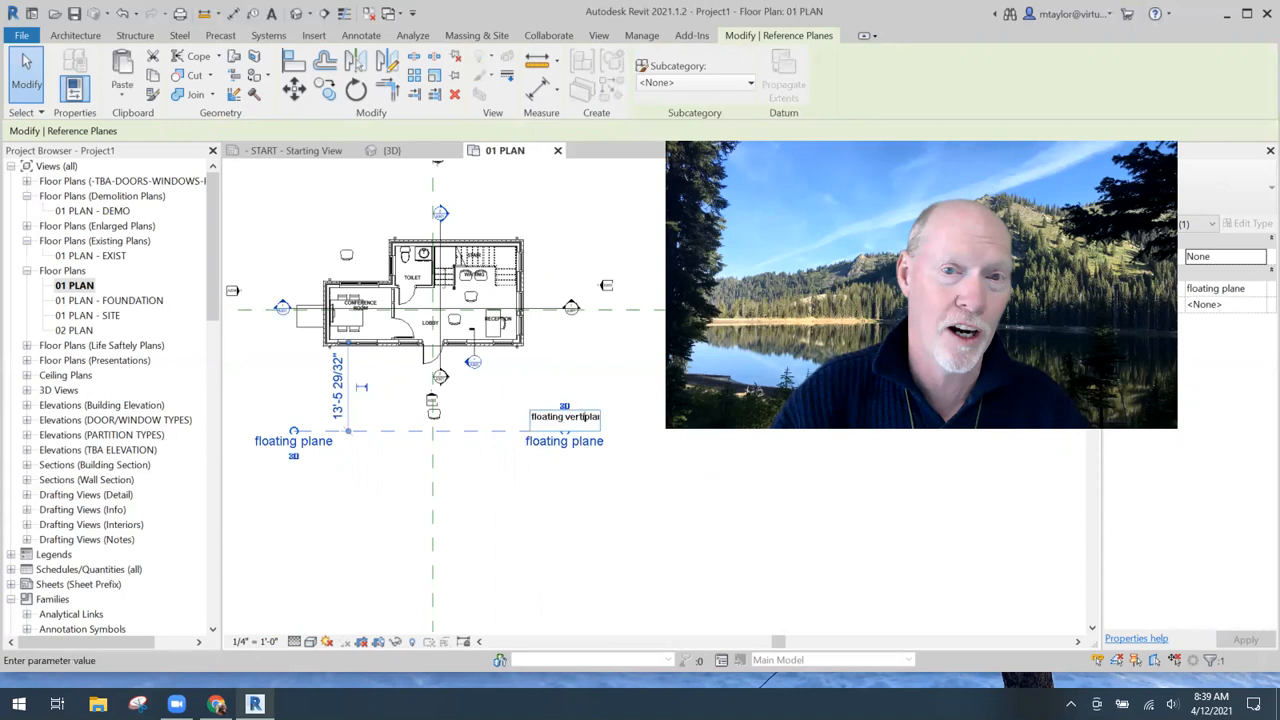
pyautogui.write('vertical')
pyautogui.press('Return')
pyautogui.click(563, 505)
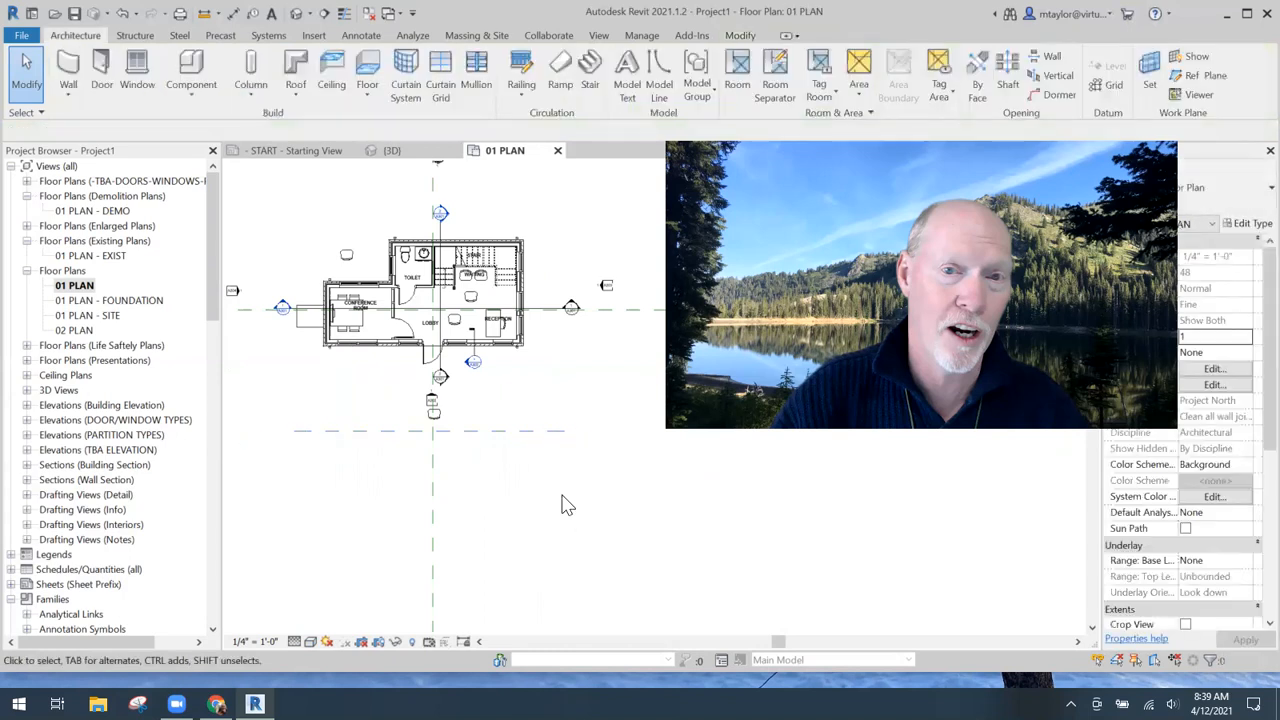
# - Start a model in-place component in the {3D} view with the Electrical Equipment category and give it a custom name
pyautogui.click(390, 150)
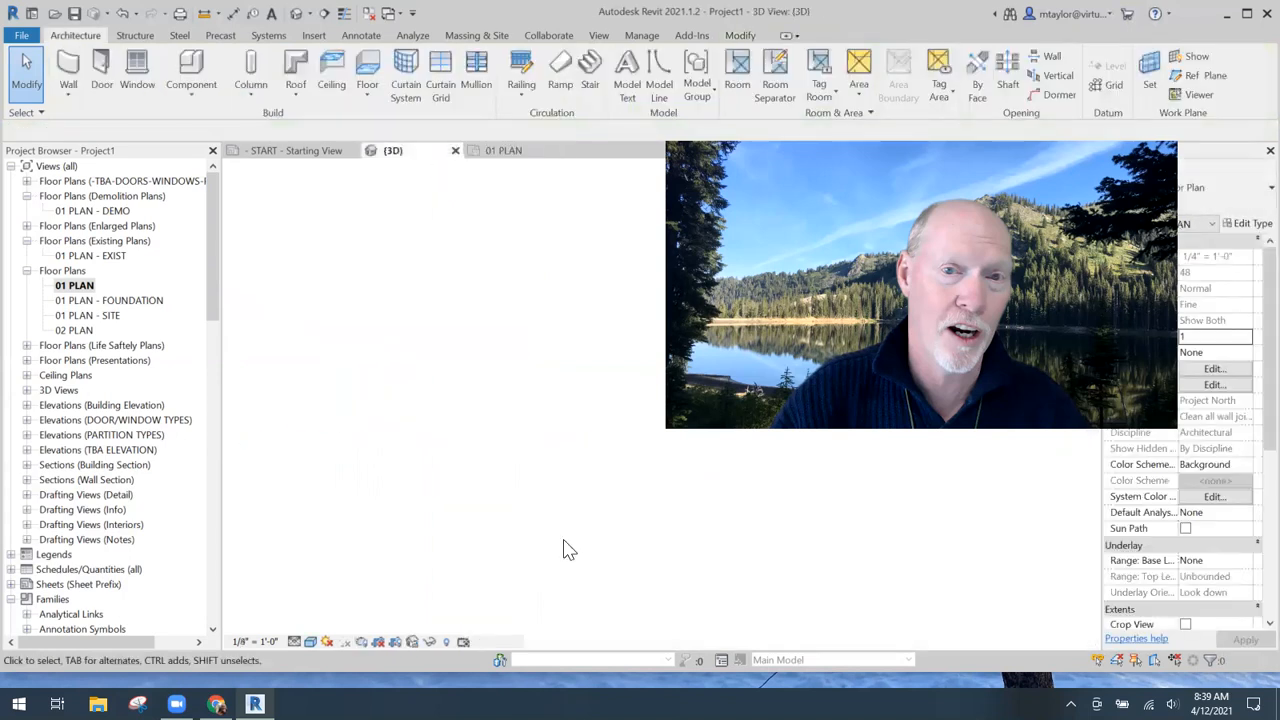
pyautogui.moveTo(576, 545)
pyautogui.keyDown('shift'); pyautogui.mouseDown(button='middle')
pyautogui.moveTo(566, 557)
pyautogui.moveTo(551, 543)
pyautogui.mouseUp(button='middle'); pyautogui.keyUp('shift')
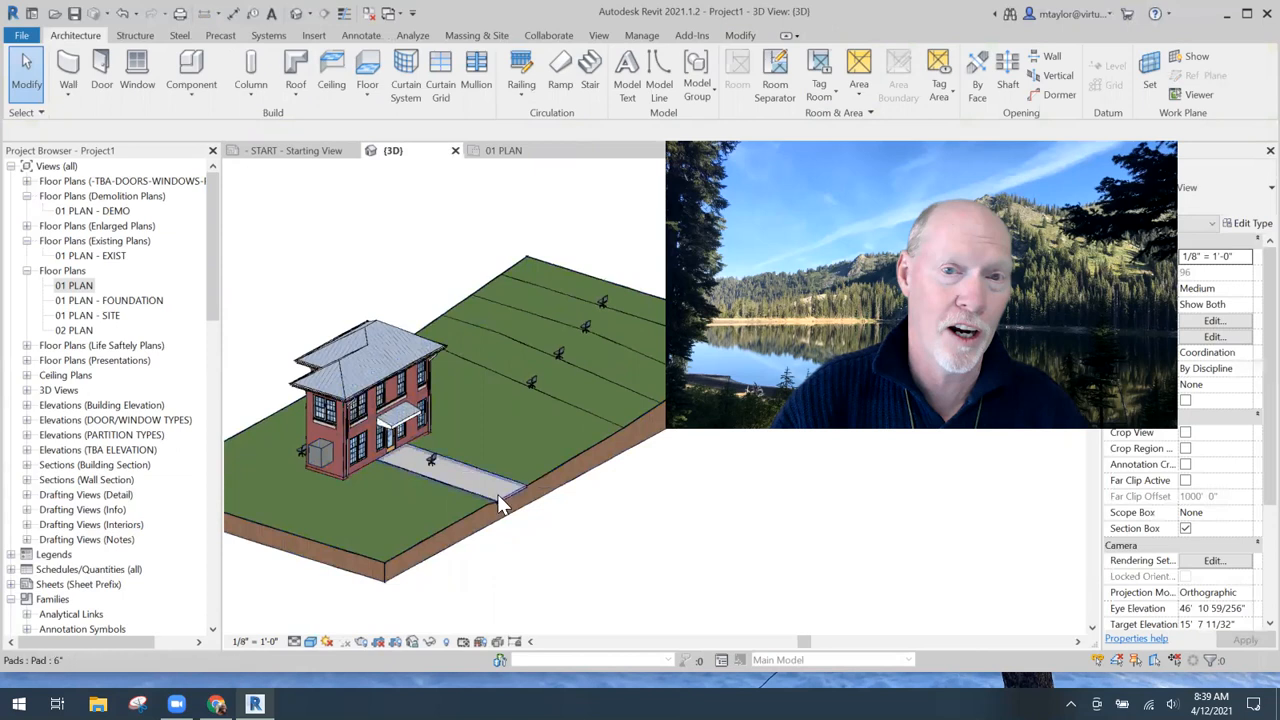
pyautogui.keyDown('shift'); pyautogui.moveTo(570, 582); pyautogui.dragTo(547, 560, button='middle'); pyautogui.keyUp('shift')
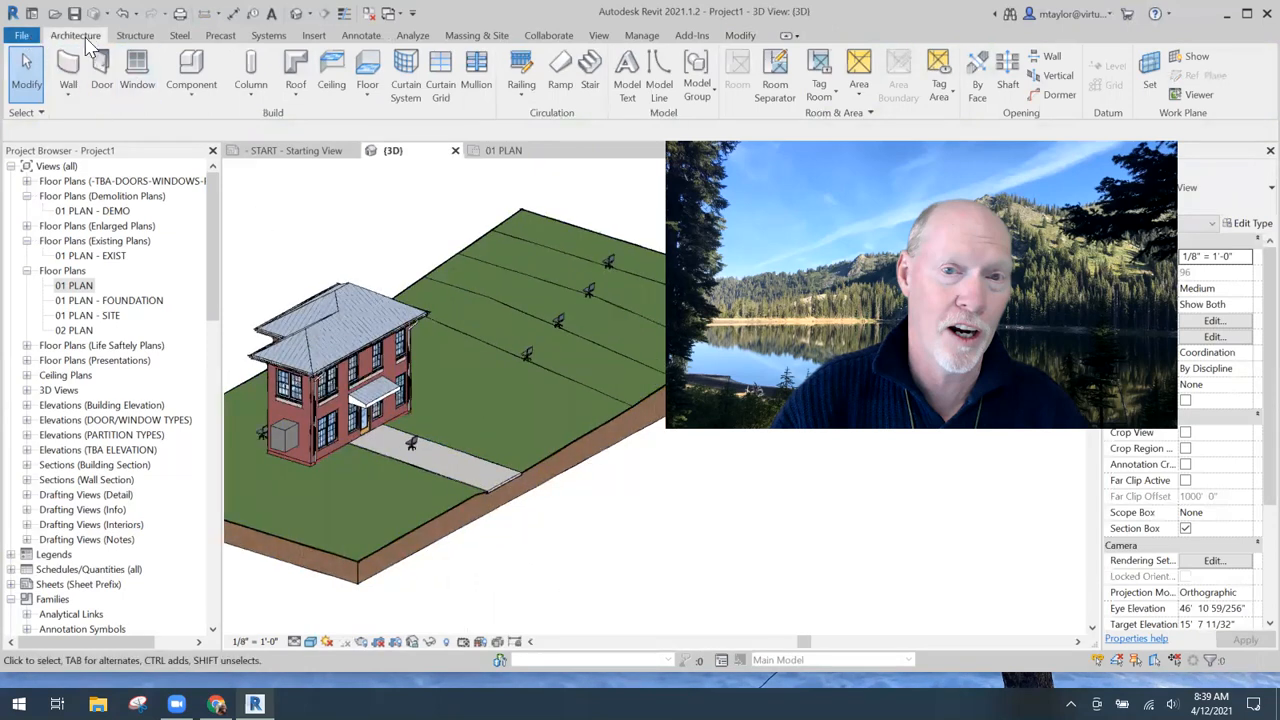
pyautogui.click(191, 90)
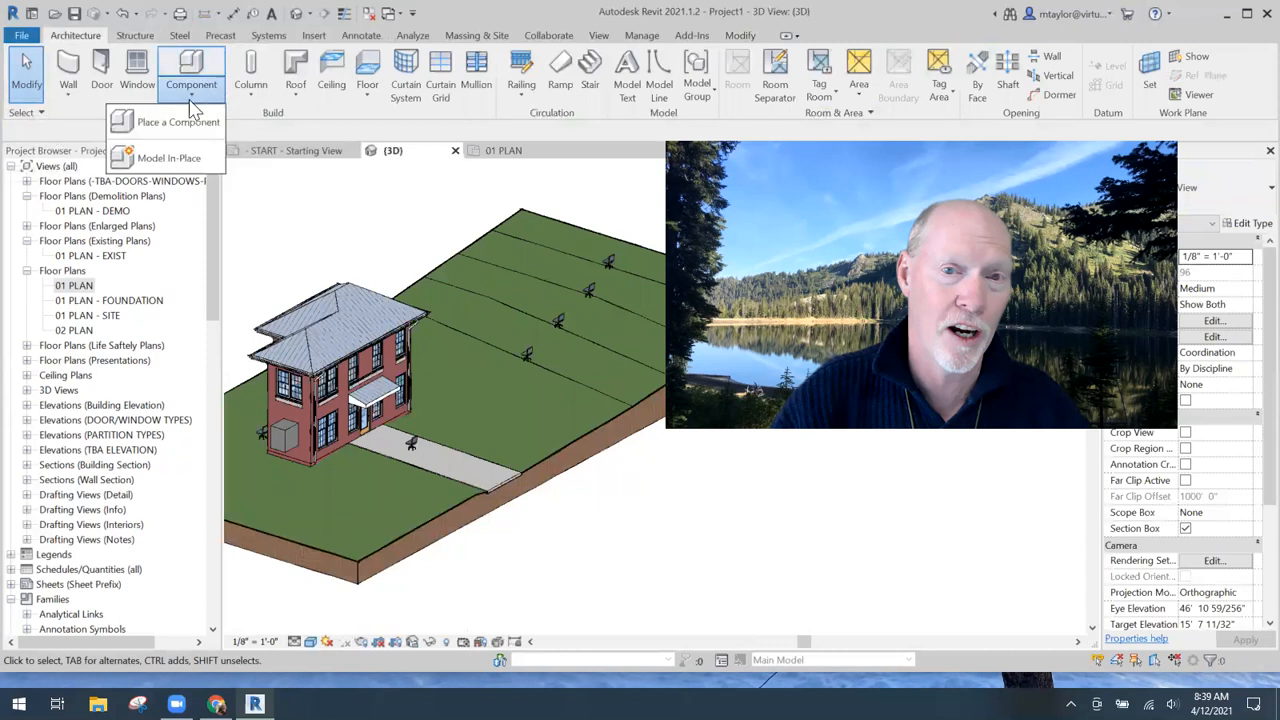
pyautogui.click(170, 162)
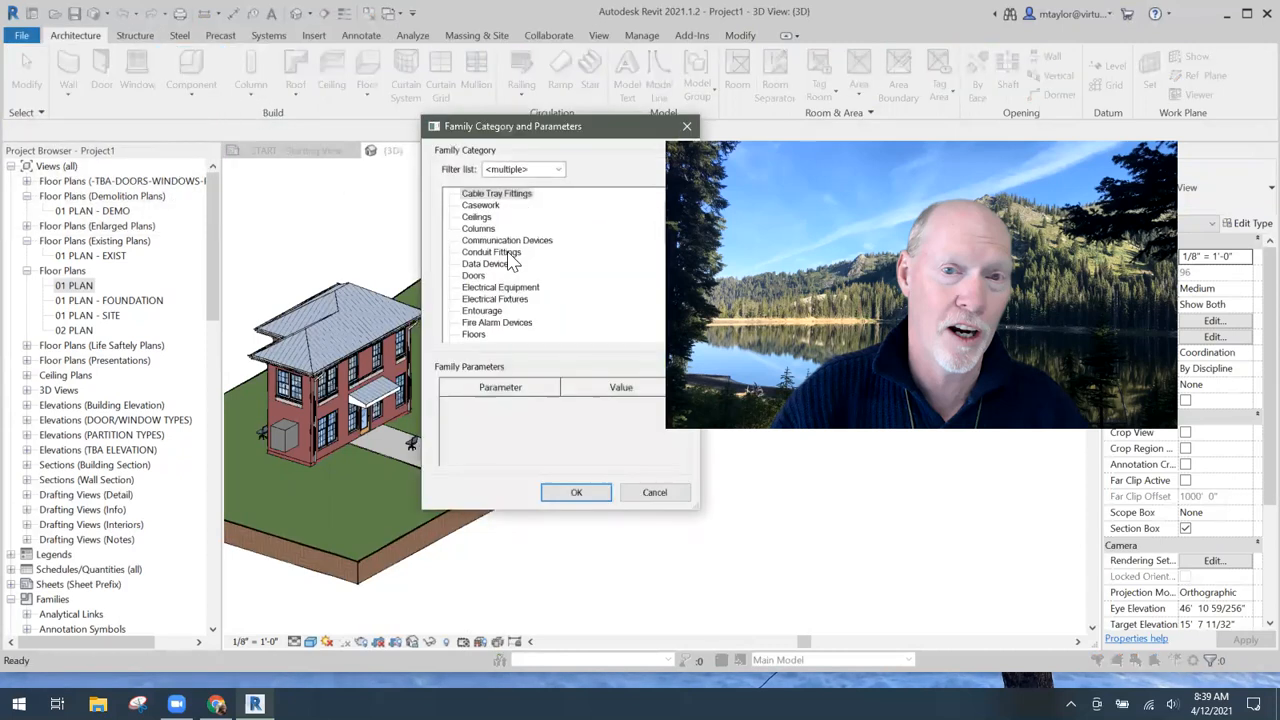
pyautogui.click(505, 289)
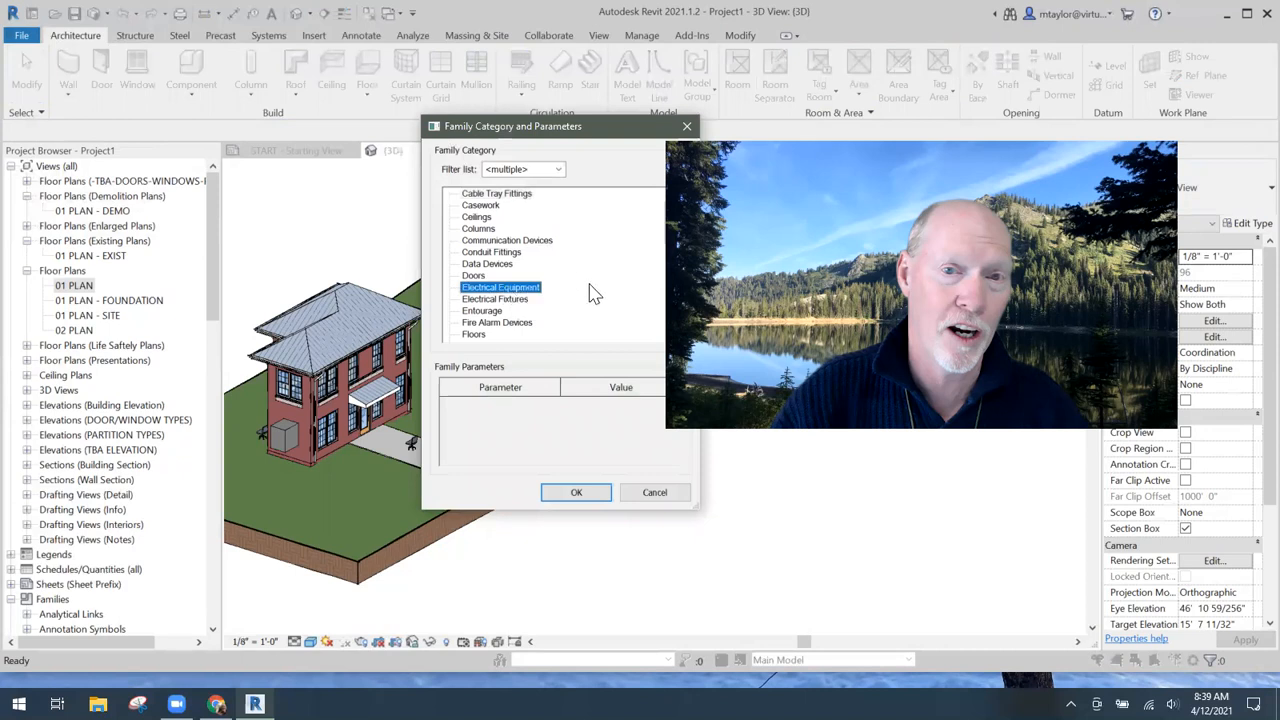
pyautogui.click(576, 492)
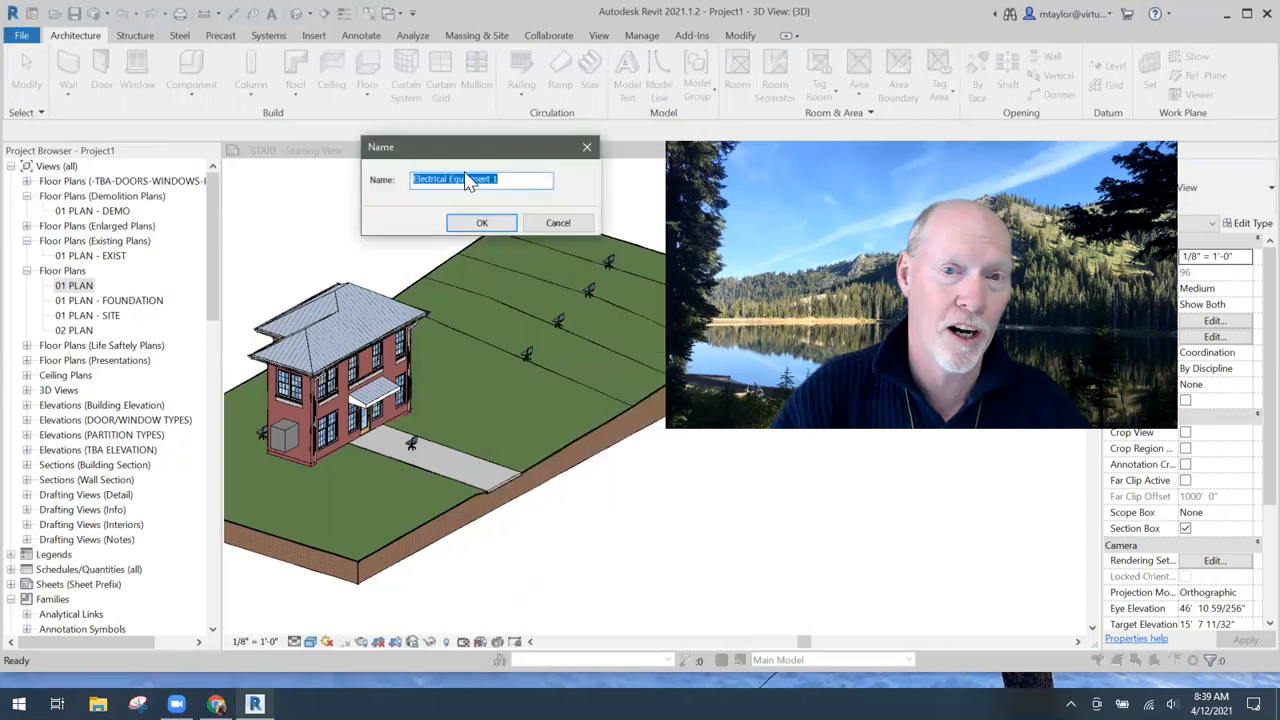
pyautogui.moveTo(449, 179); pyautogui.dragTo(521, 178)
pyautogui.write('pow')
pyautogui.click(482, 222)
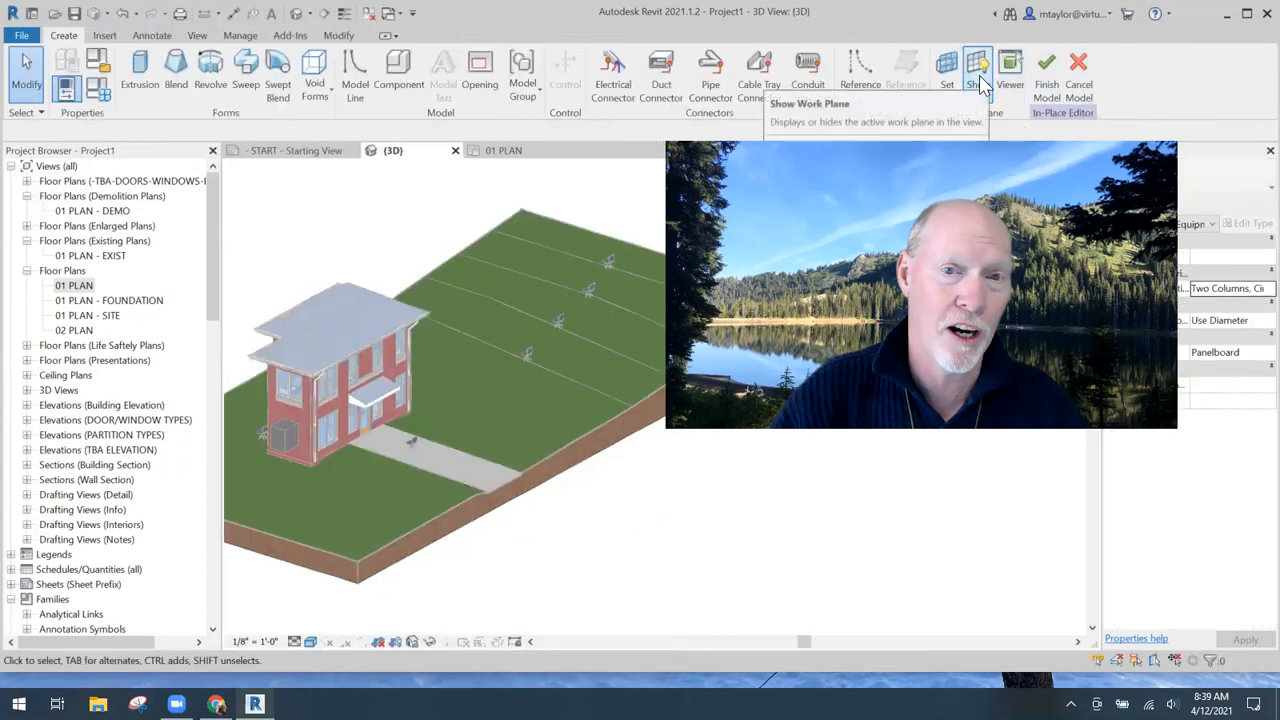
# - Show the active work plane in the 3D view and select its grid to identify which level it follows
pyautogui.click(978, 78)
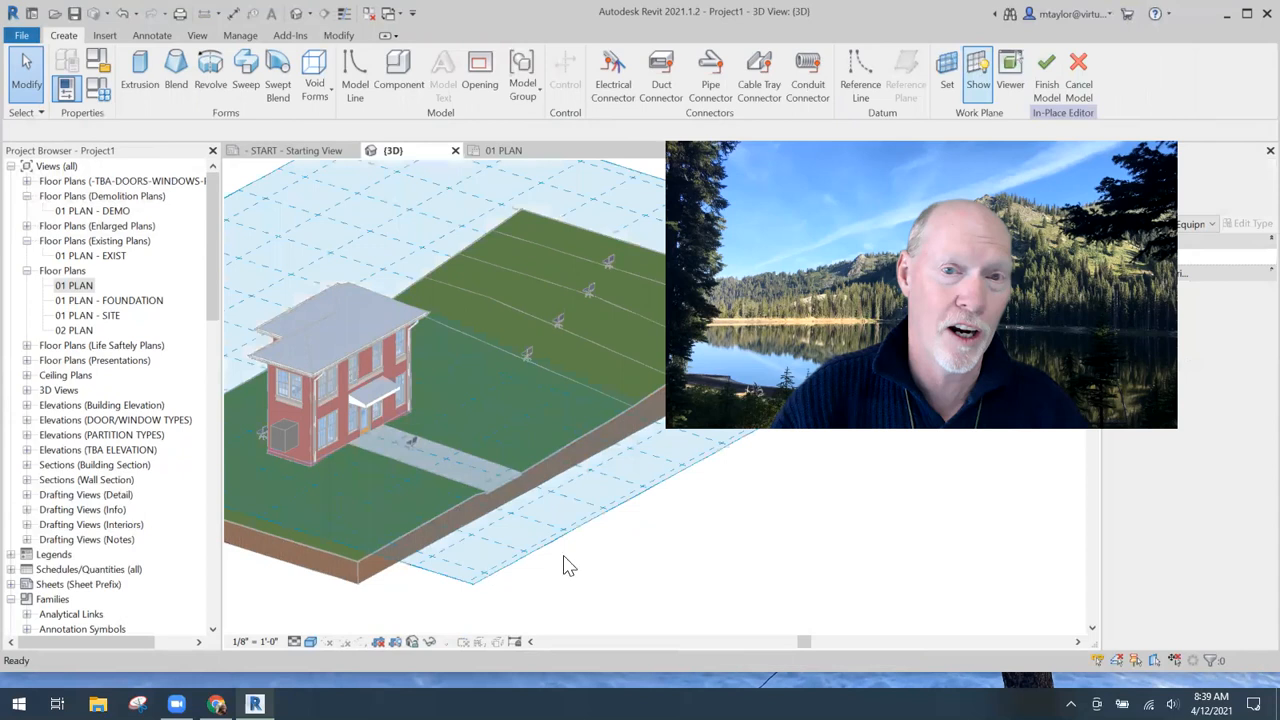
pyautogui.scroll(-3, 490, 540)
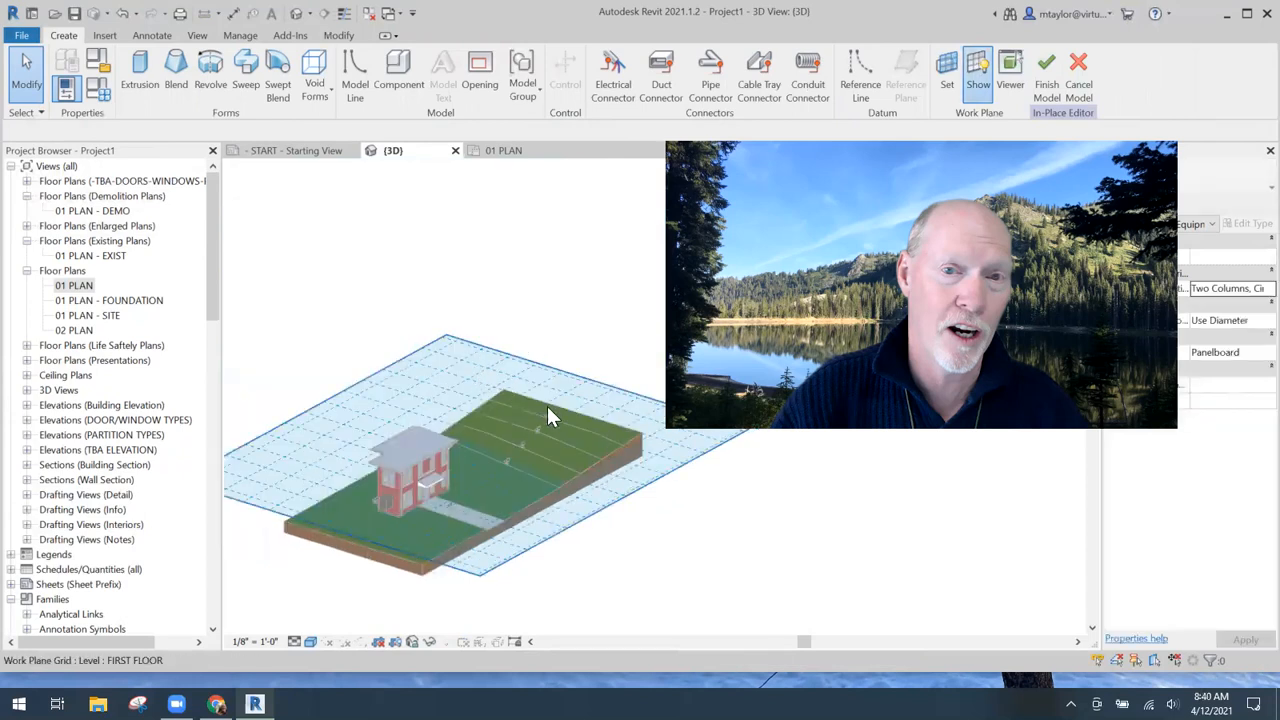
pyautogui.click(459, 366)
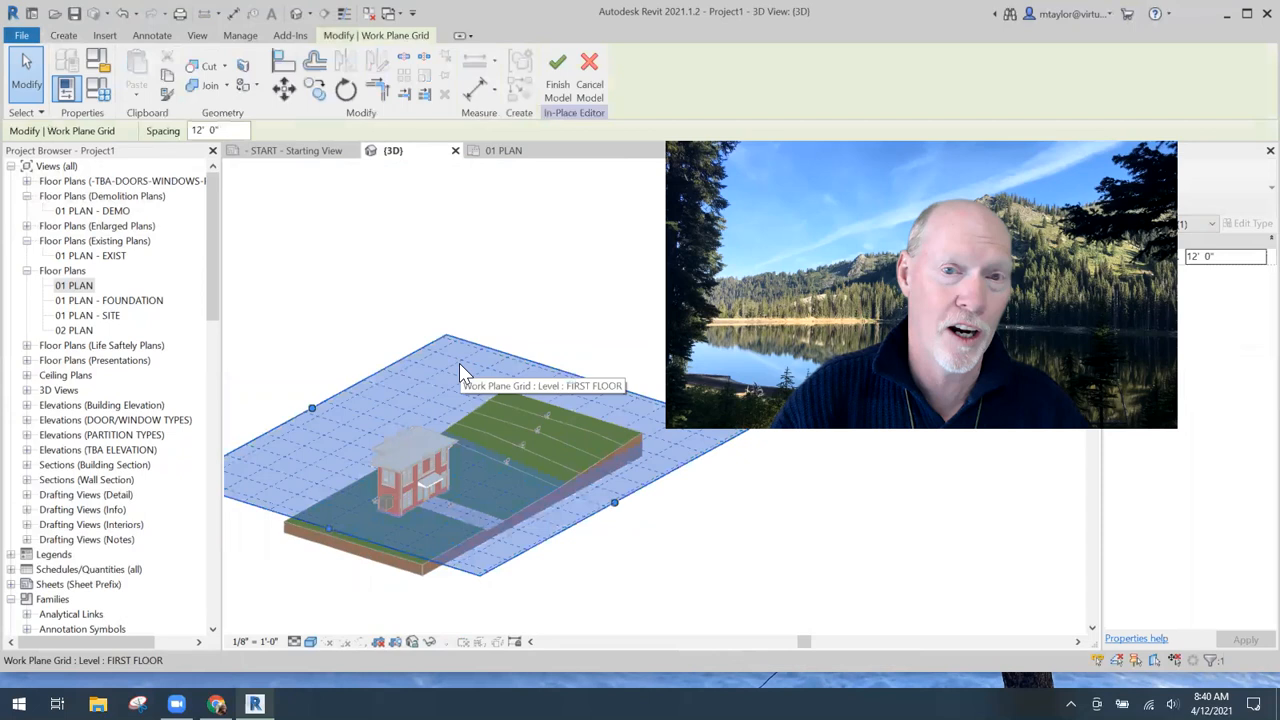
pyautogui.click(487, 263)
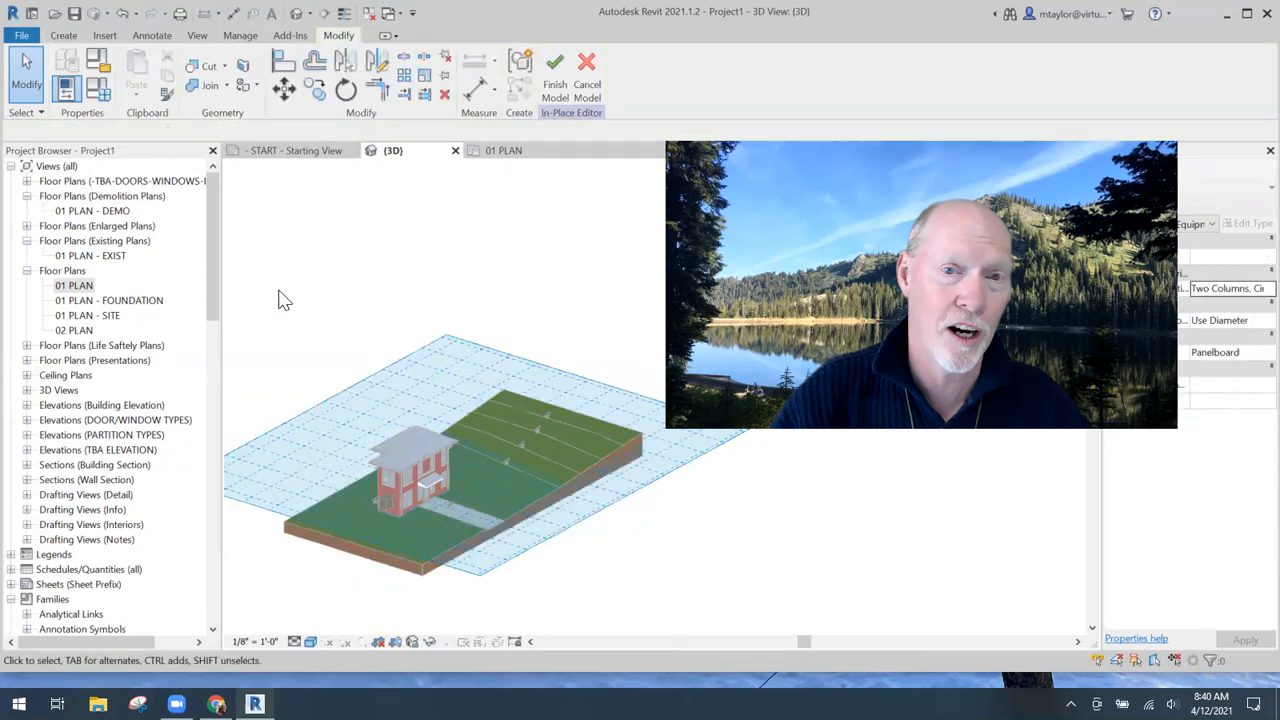
# - Set the work plane by name to "Reference Plane : floating vertical plane"
pyautogui.click(63, 35)
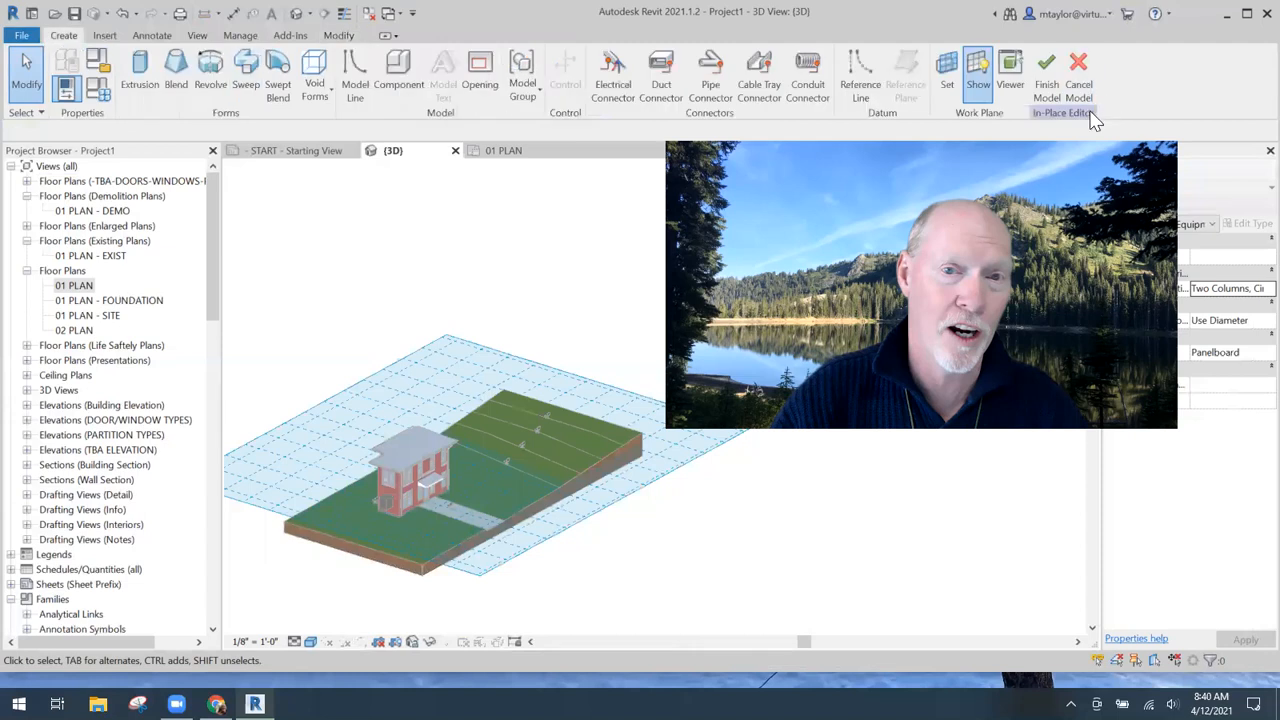
pyautogui.click(947, 76)
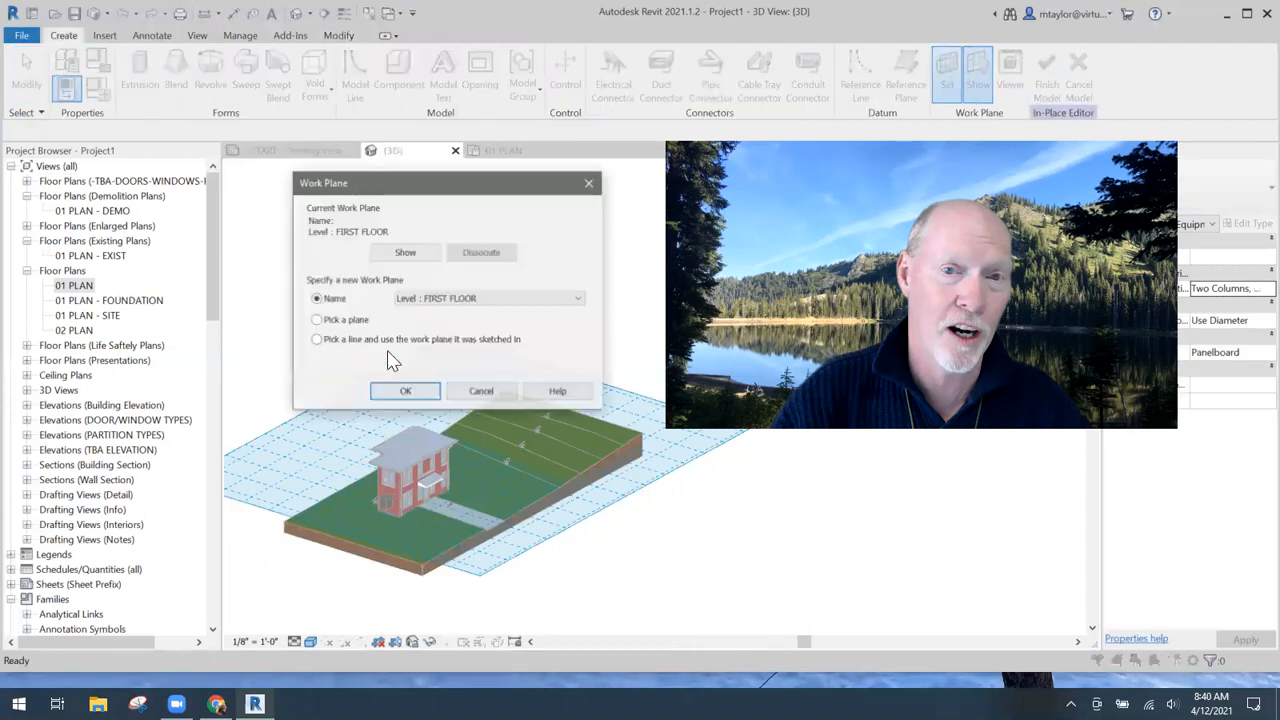
pyautogui.click(507, 303)
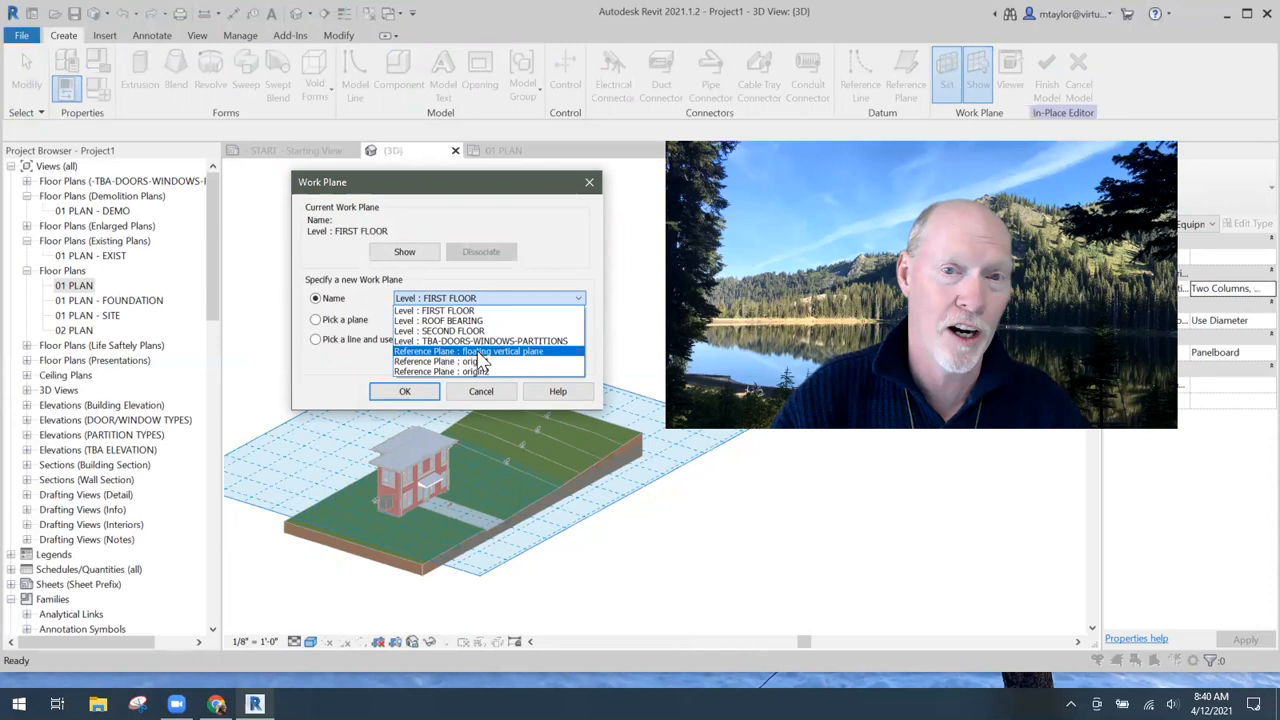
pyautogui.click(477, 353)
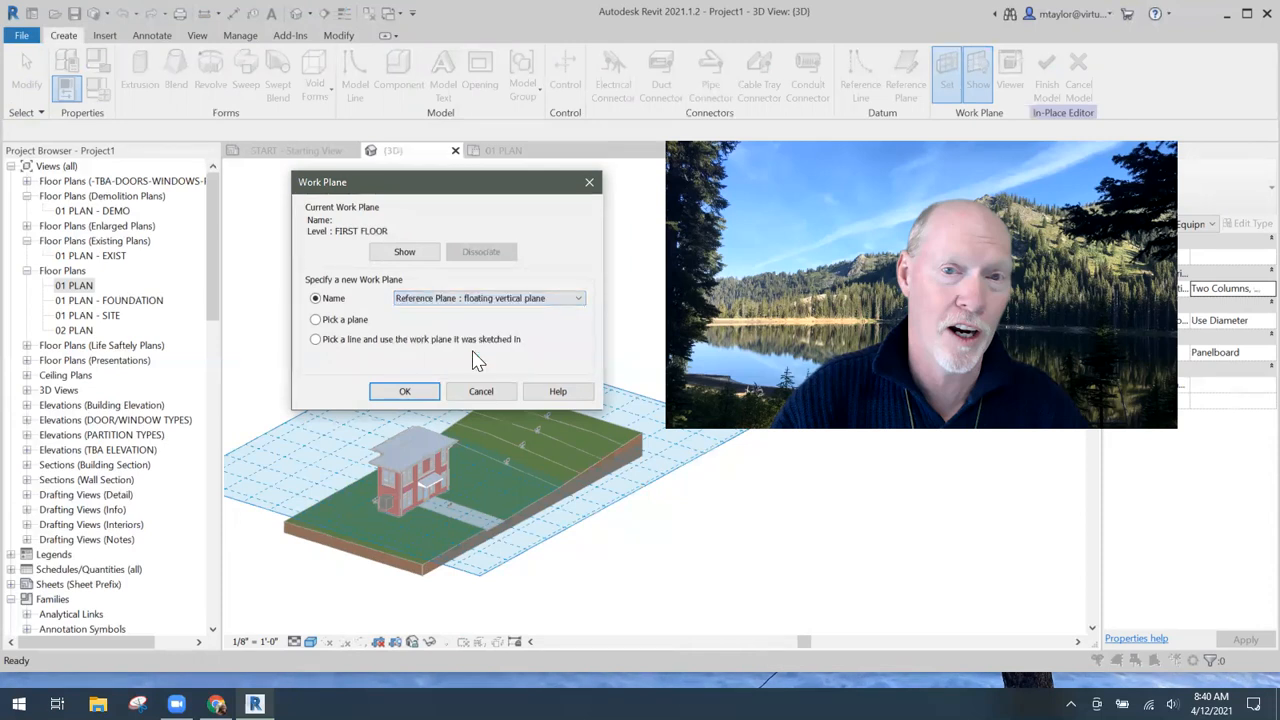
pyautogui.click(410, 392)
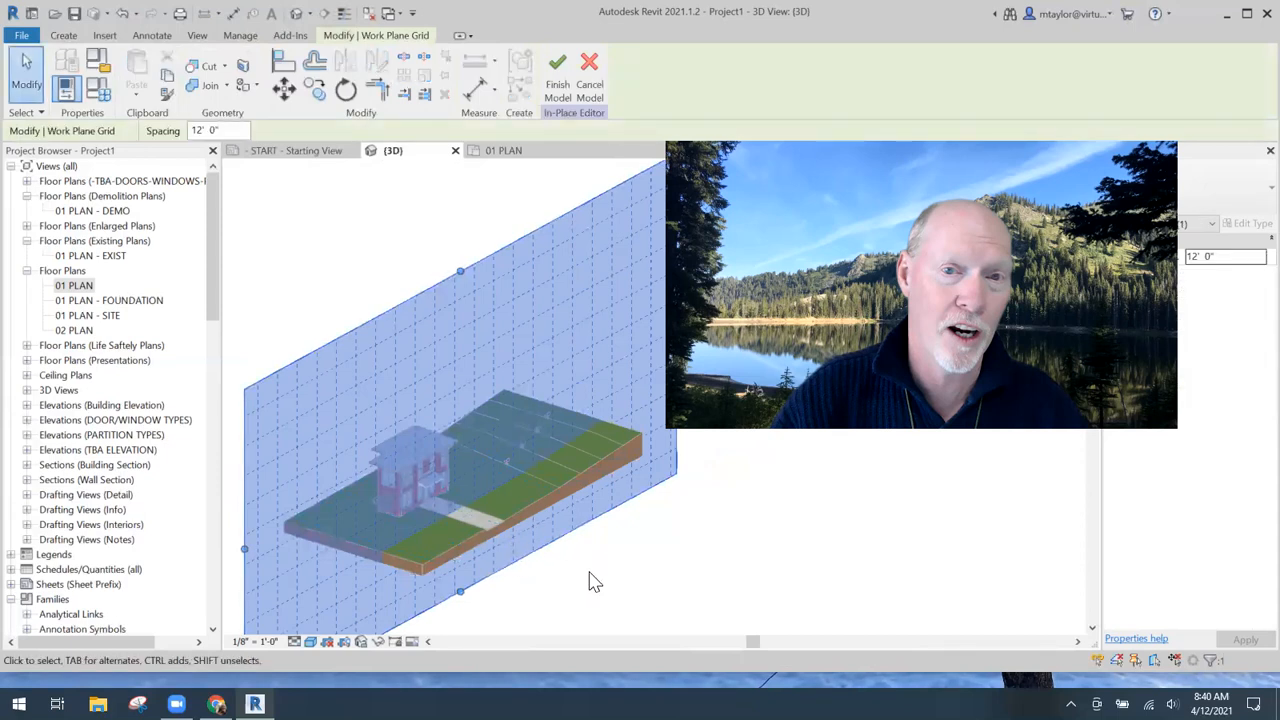
# - Start an extrusion in the in-place model and sketch a rectangle on the floating vertical plane in front of the house
pyautogui.moveTo(565, 590); pyautogui.dragTo(560, 541, button='middle')
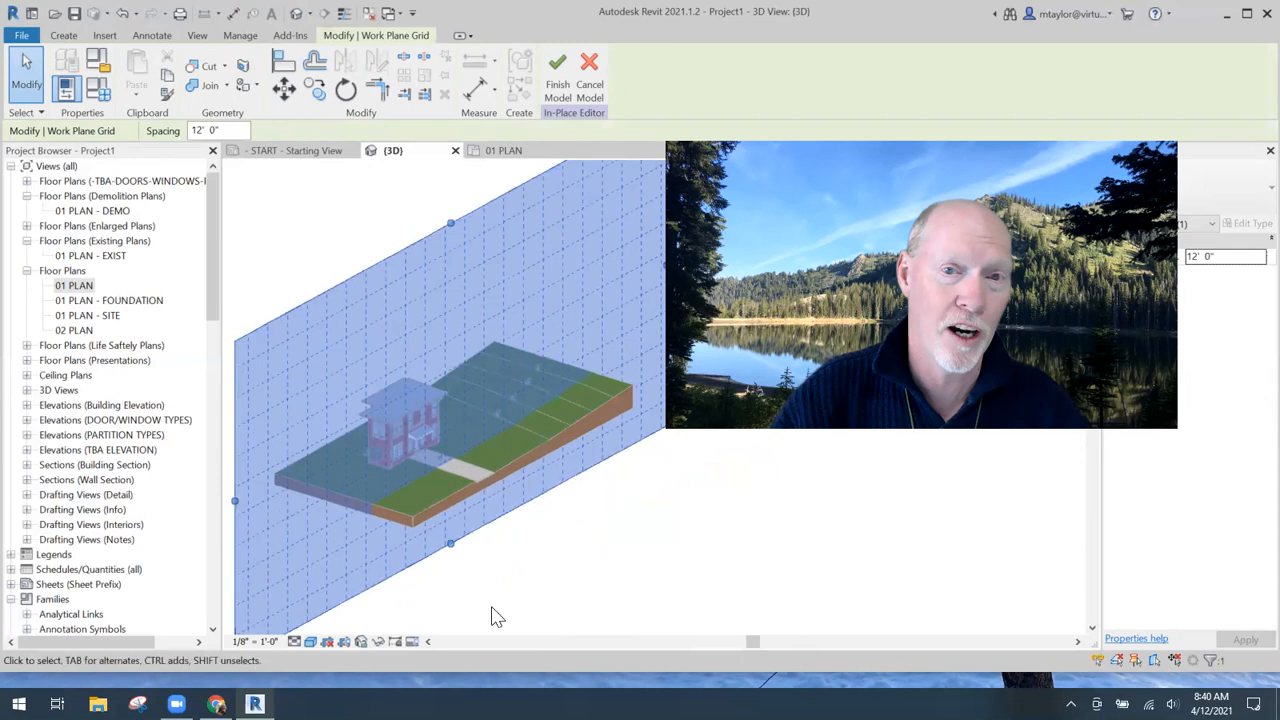
pyautogui.click(63, 35)
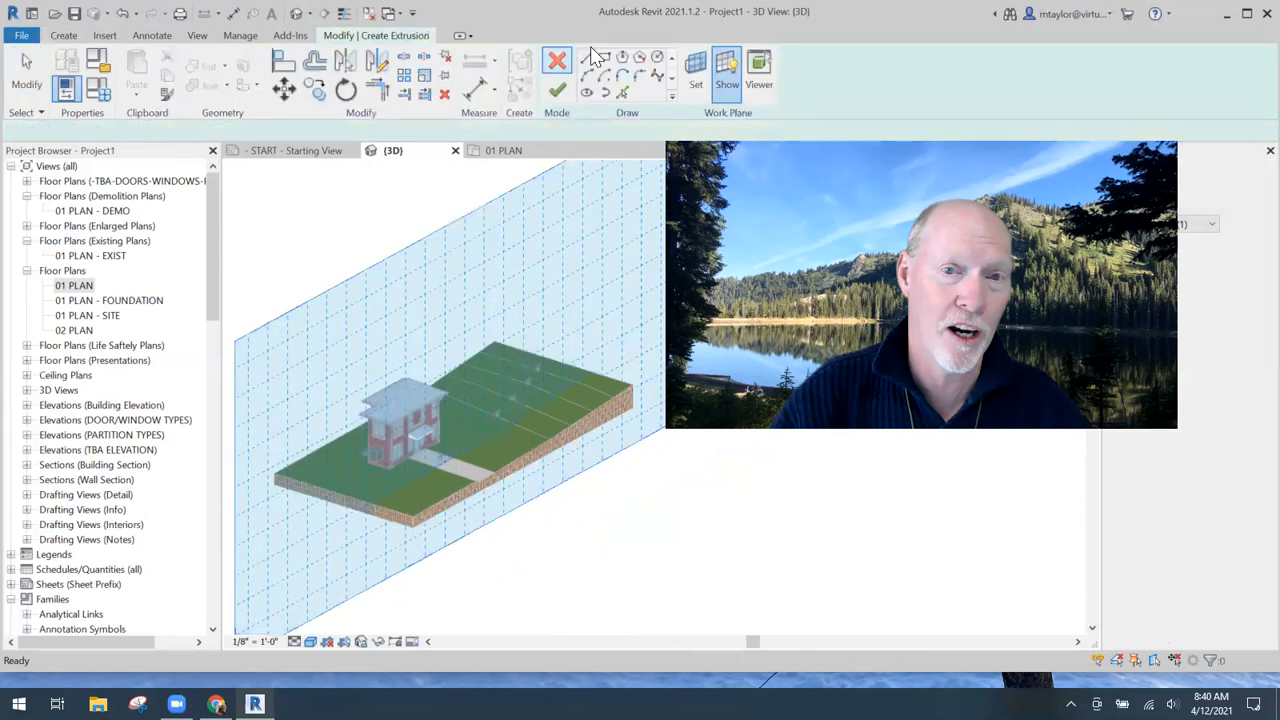
pyautogui.click(406, 437)
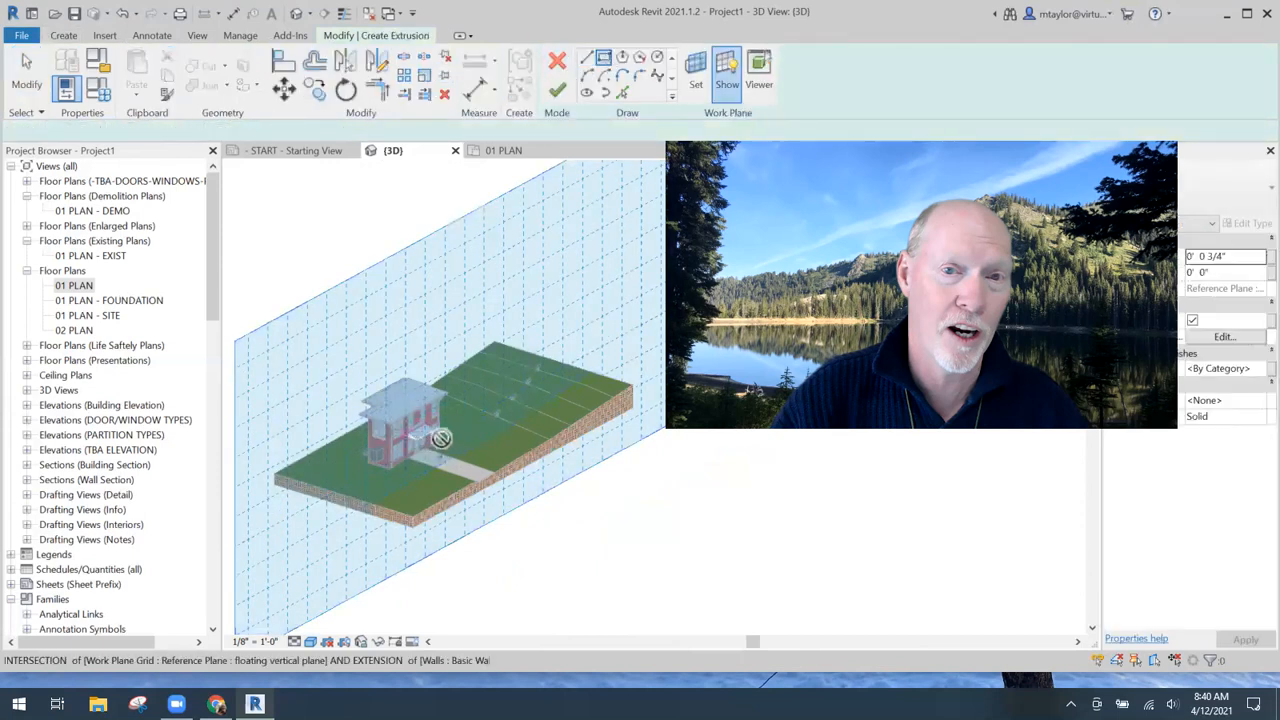
pyautogui.click(463, 440)
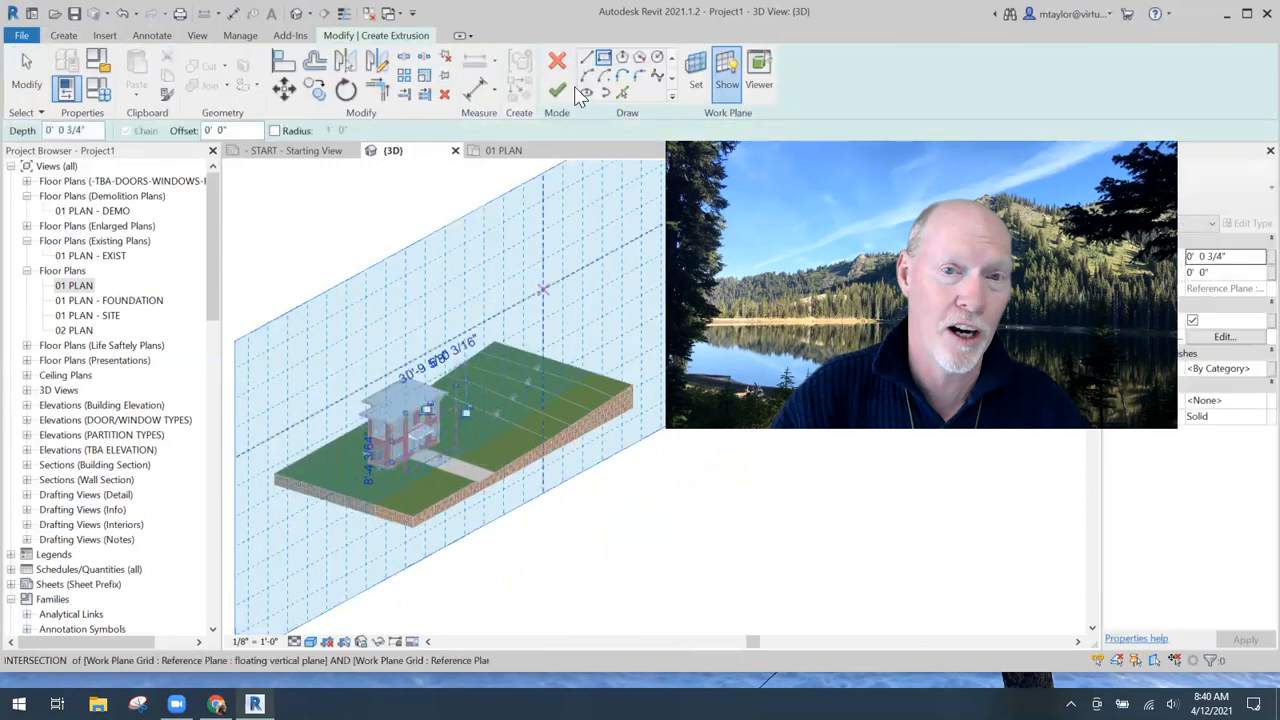
# - Set the Extrusion End to 4, then finish the extrusion and the in-place model
pyautogui.click(1237, 258)
pyautogui.write('4')
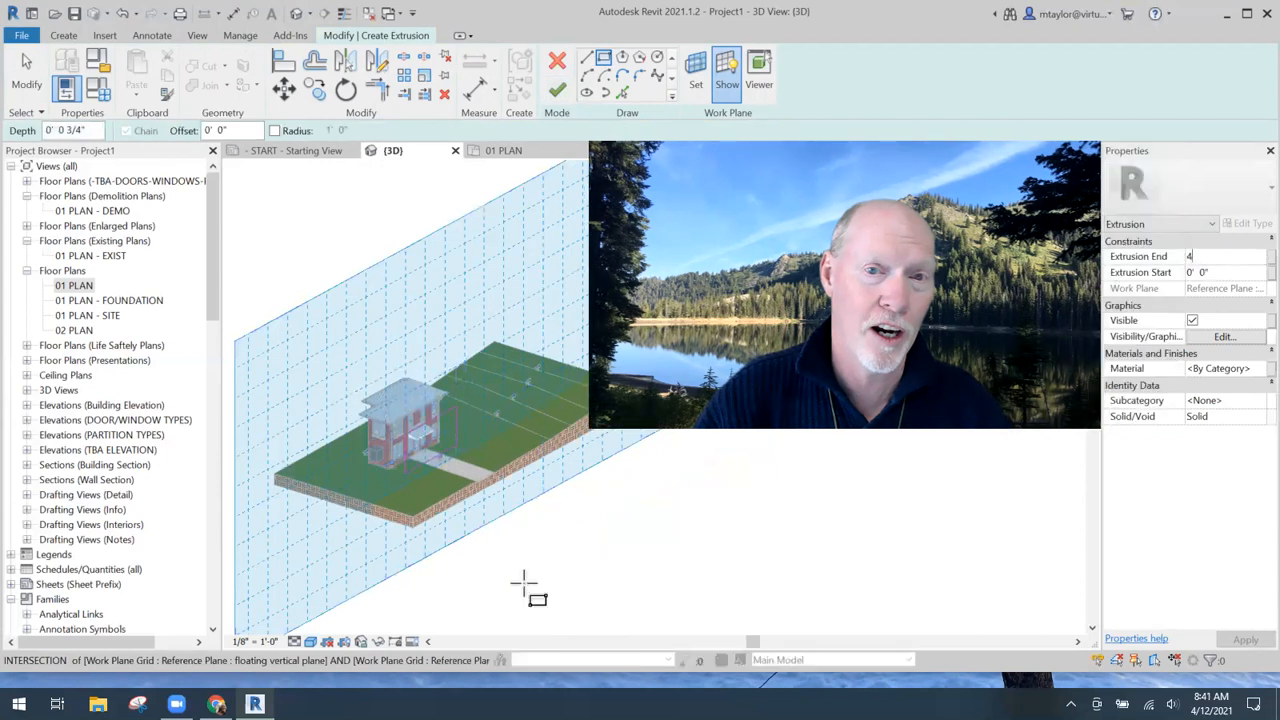
pyautogui.press('Return')
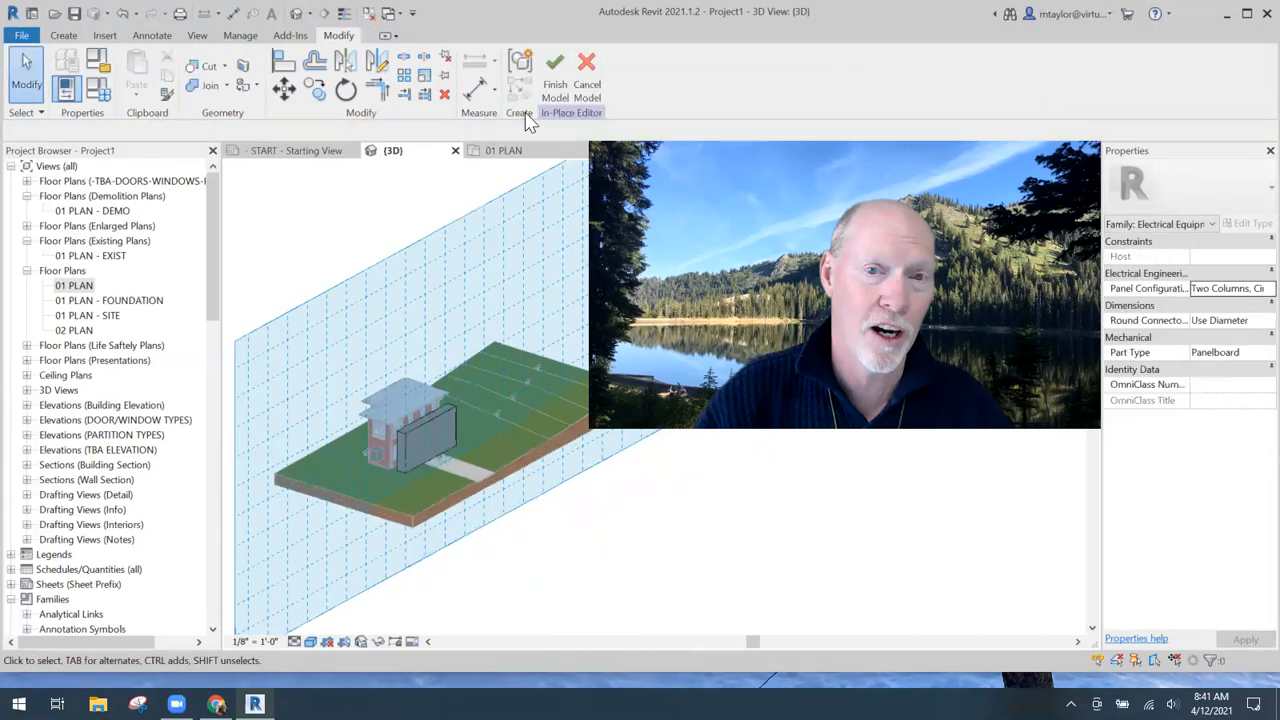
pyautogui.click(553, 90)
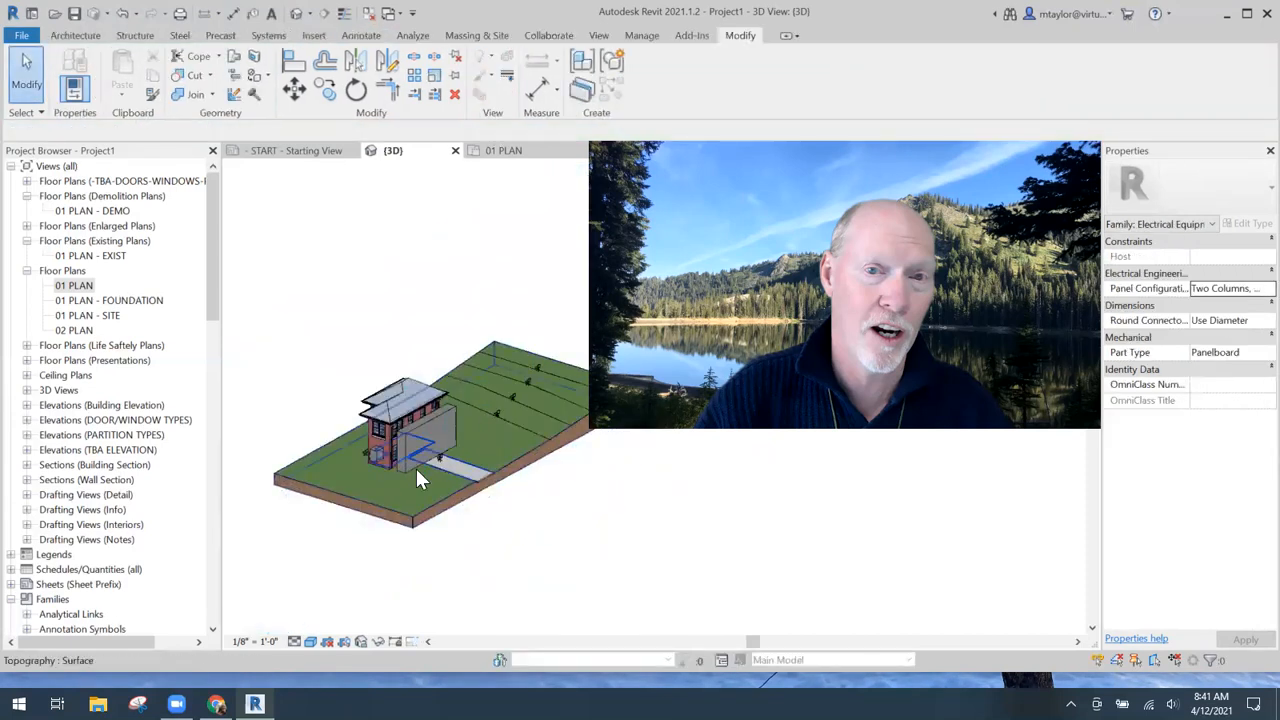
# - Select the in-place electrical box in front of the house and shrink it with its shape handles to a small box near the walkway
pyautogui.scroll(5, 419, 443)
pyautogui.press('Escape')
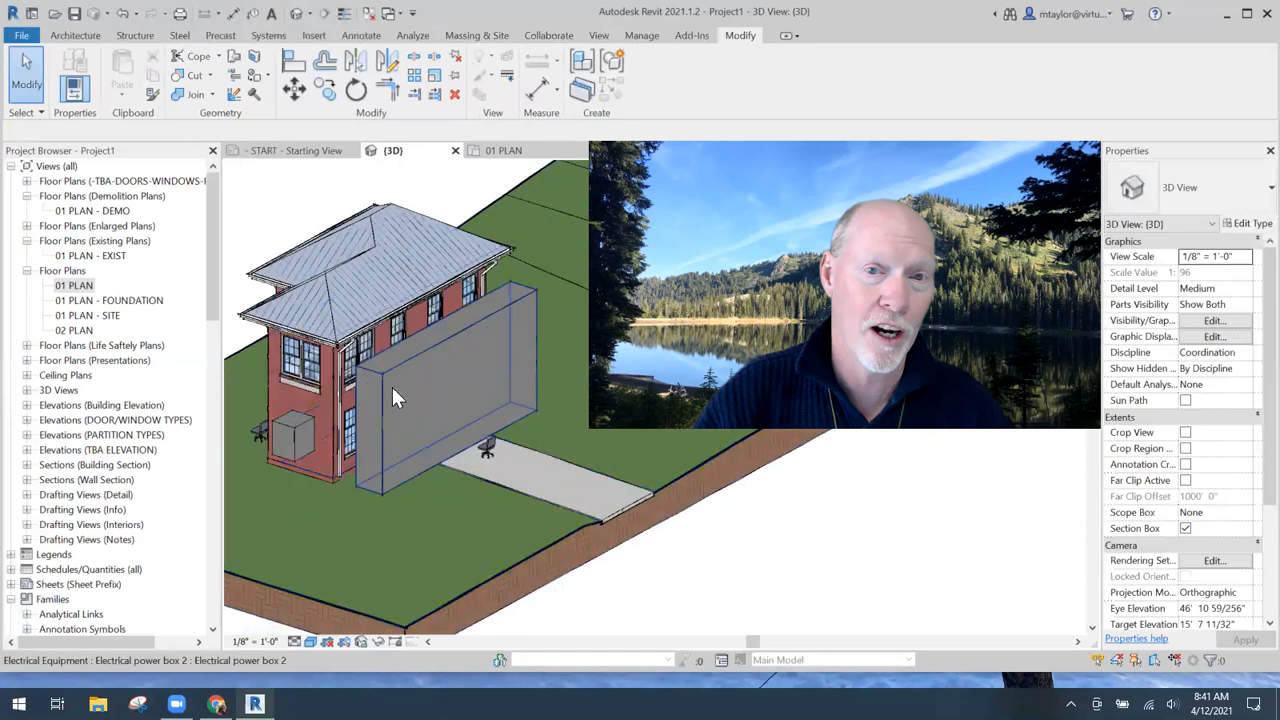
pyautogui.click(419, 379)
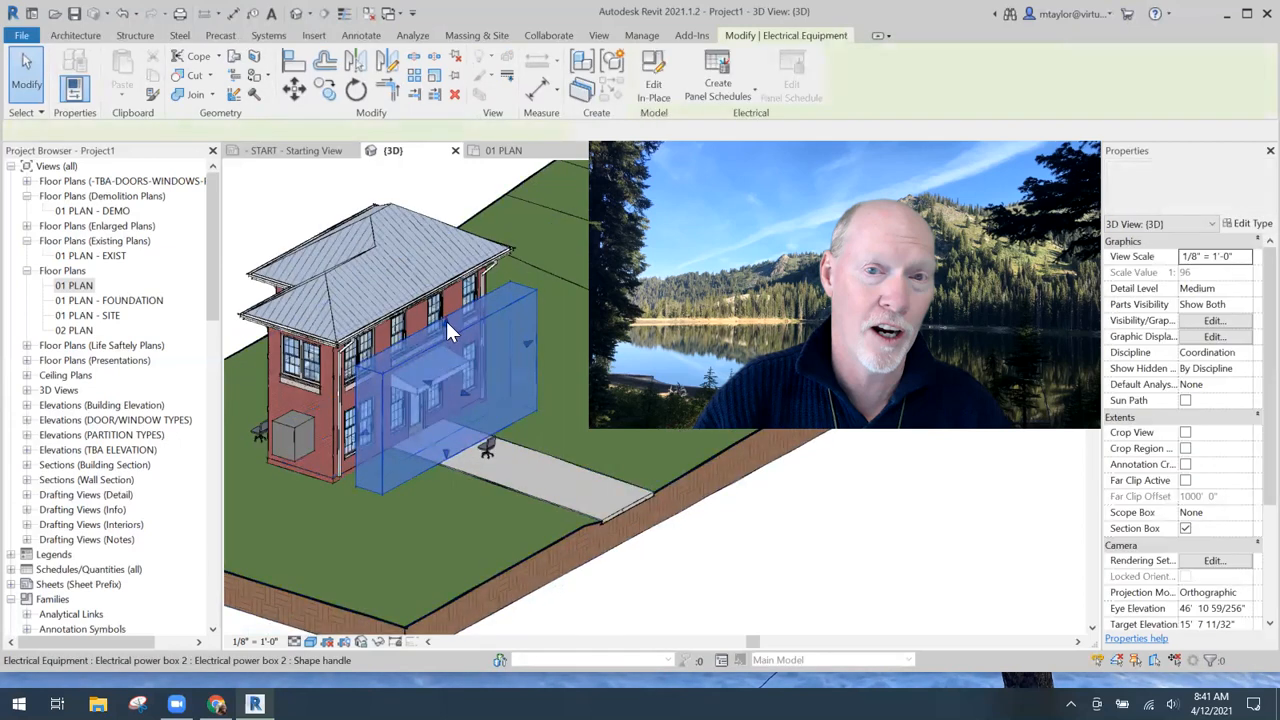
pyautogui.moveTo(446, 323); pyautogui.dragTo(445, 428)
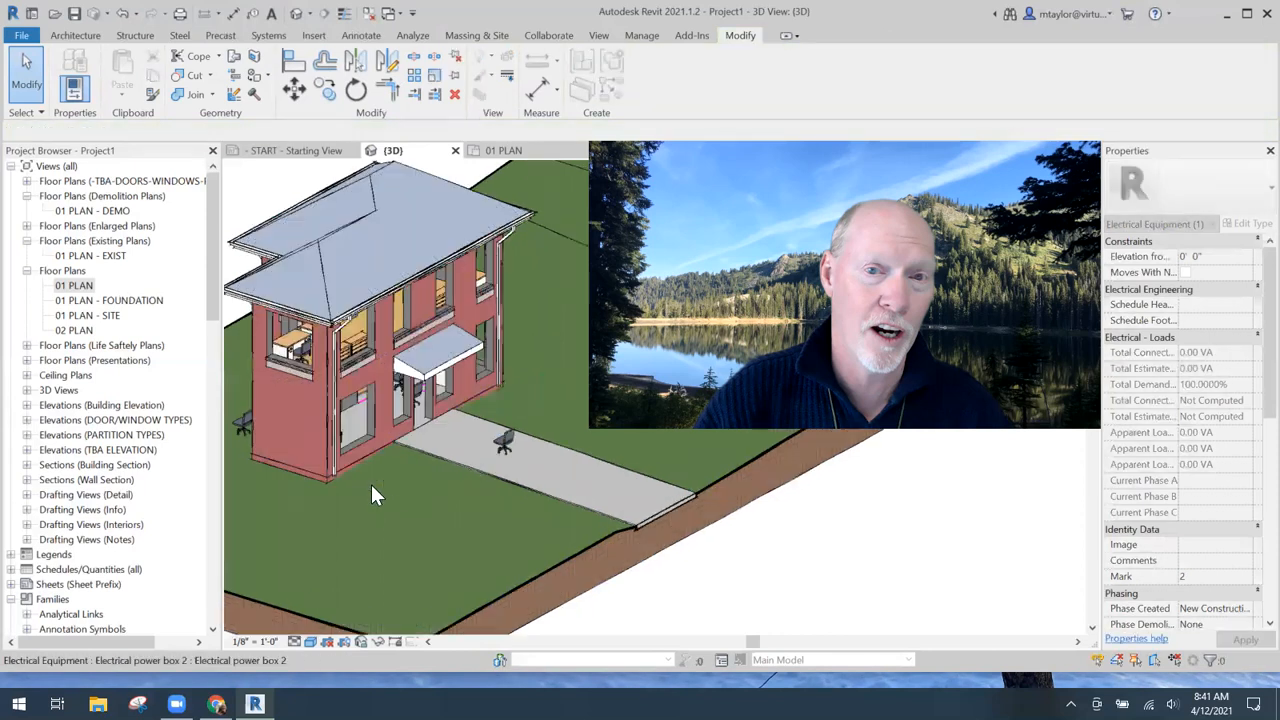
pyautogui.scroll(2, 371, 487)
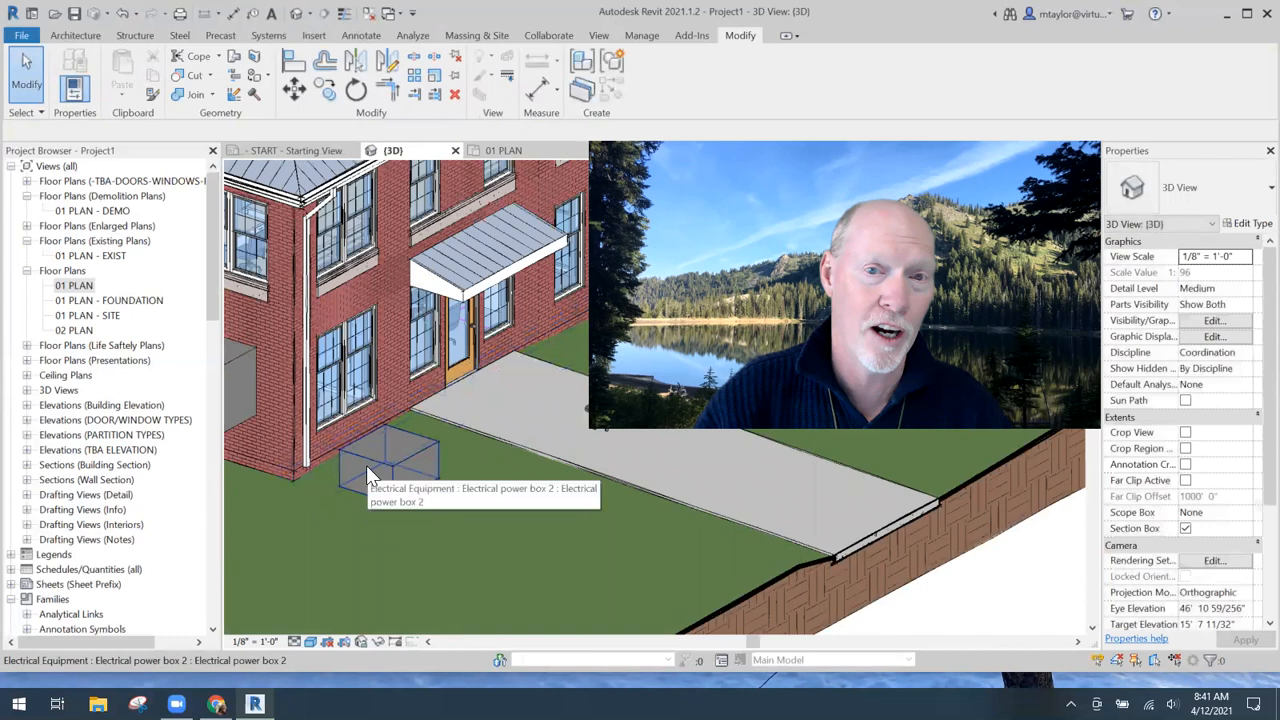
pyautogui.scroll(-2, 424, 530)
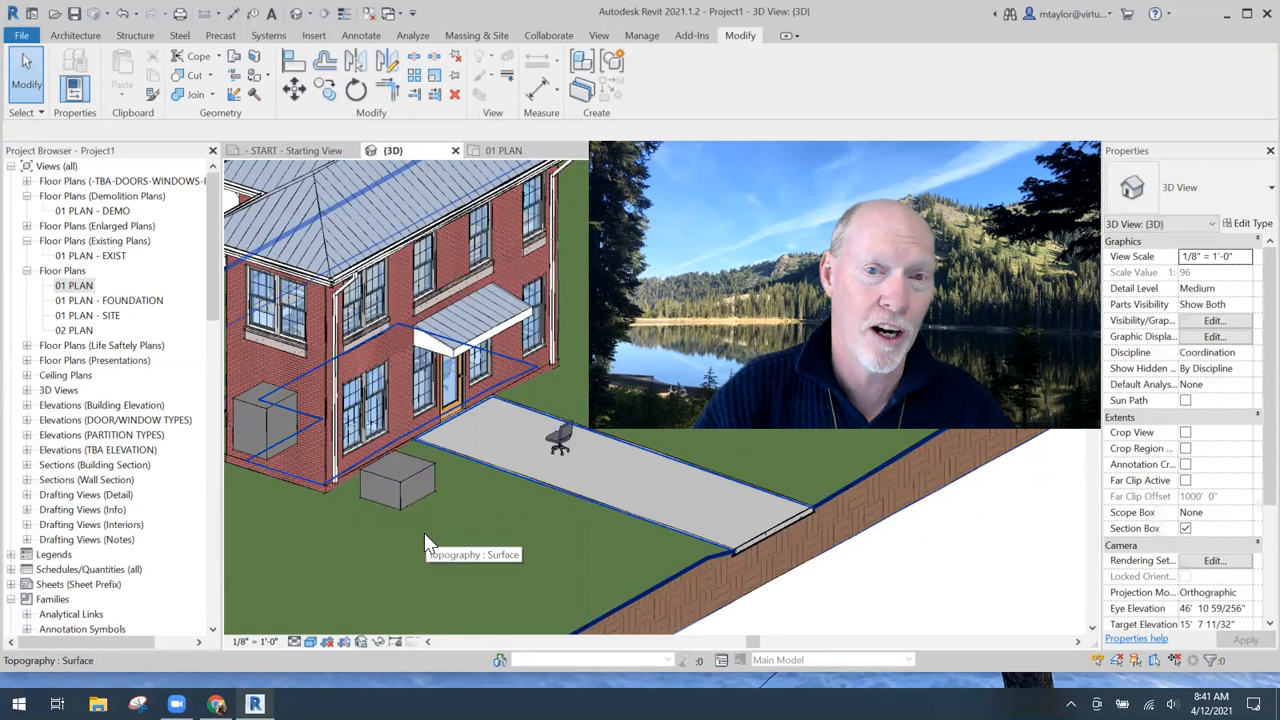
pyautogui.scroll(-2, 427, 535)
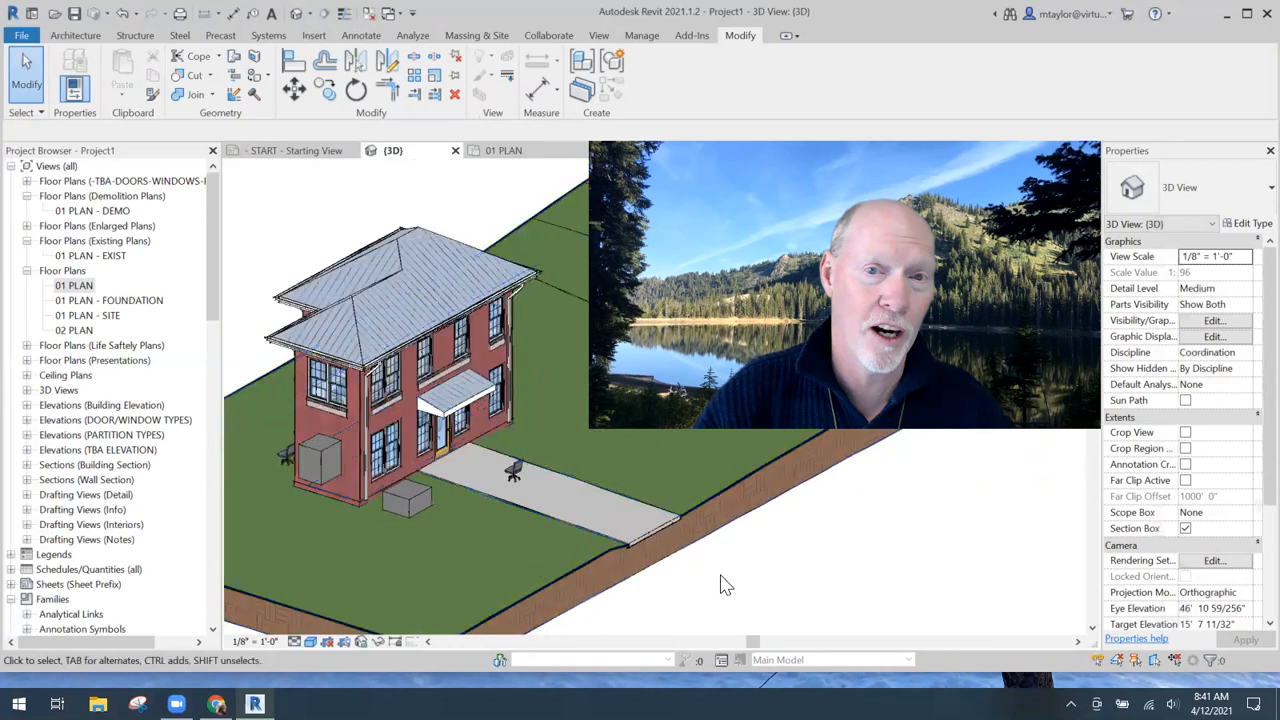
pyautogui.moveTo(708, 588)
pyautogui.mouseDown(button='middle')
pyautogui.moveTo(731, 594)
pyautogui.moveTo(720, 566)
pyautogui.mouseUp(button='middle')
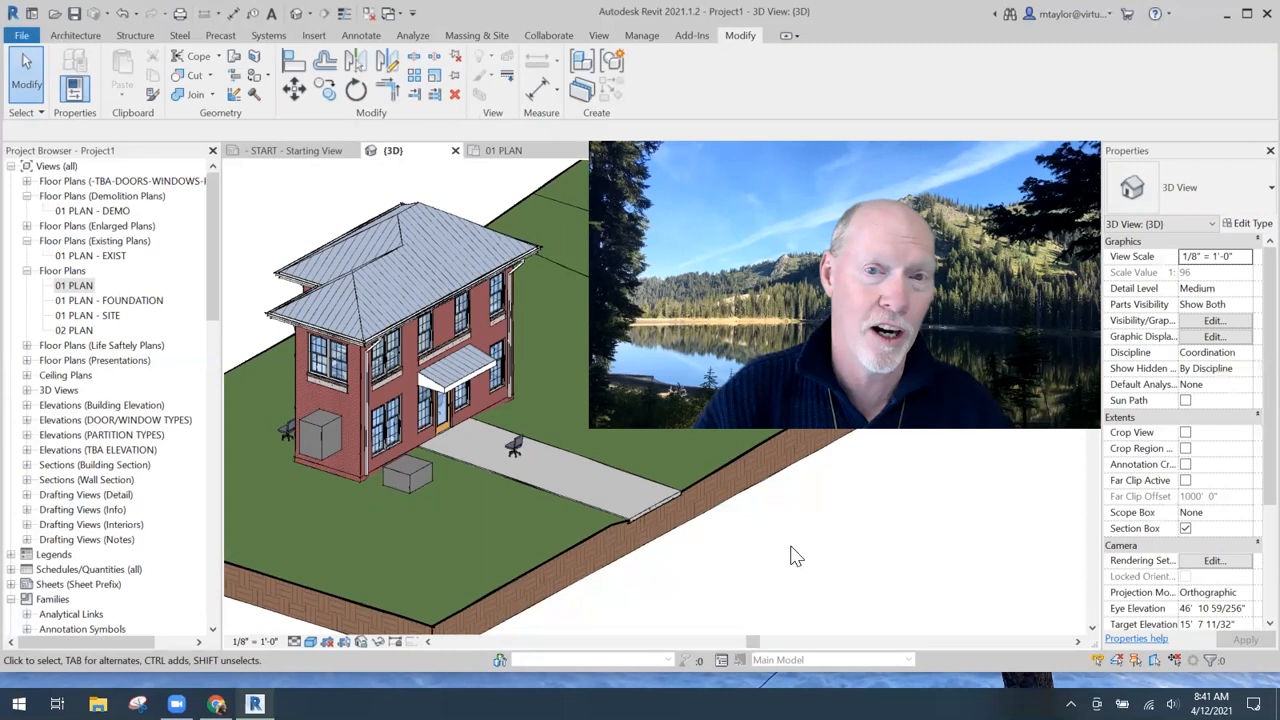
# - Create a new family from the English-Imperial template "Generic Model face based.rft"
pyautogui.click(22, 36)
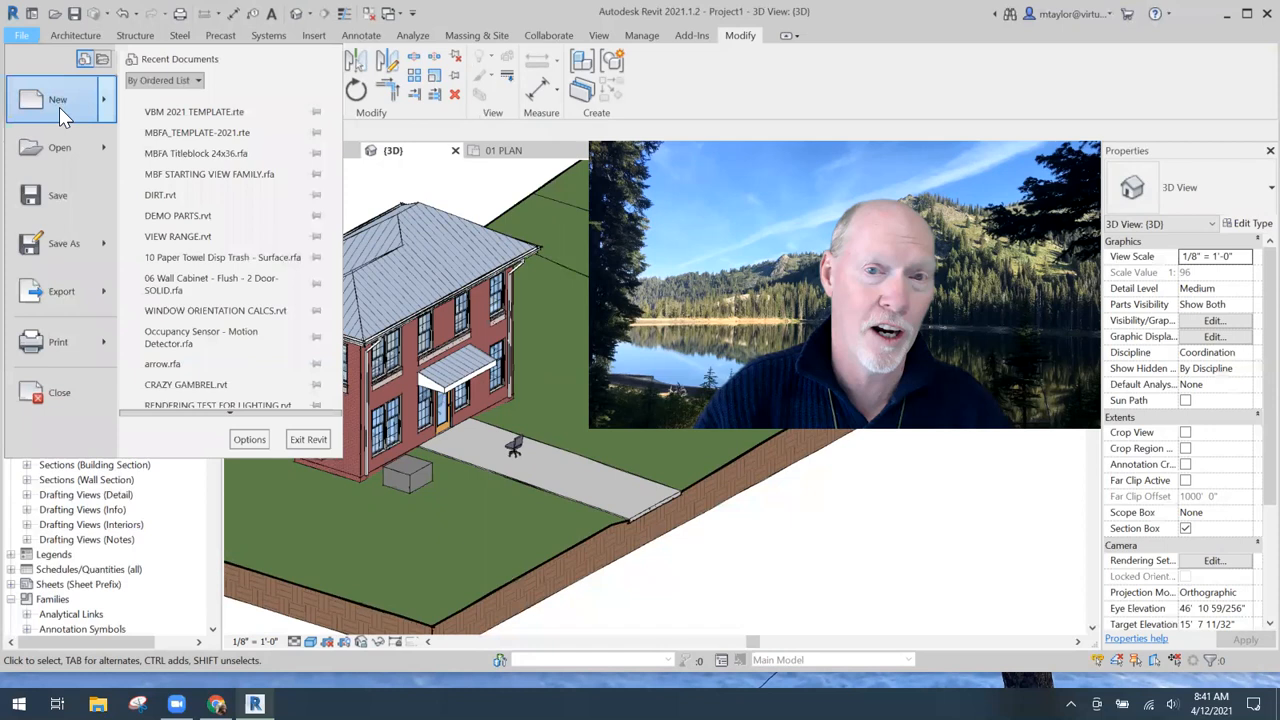
pyautogui.moveTo(59, 107)
pyautogui.click(188, 165)
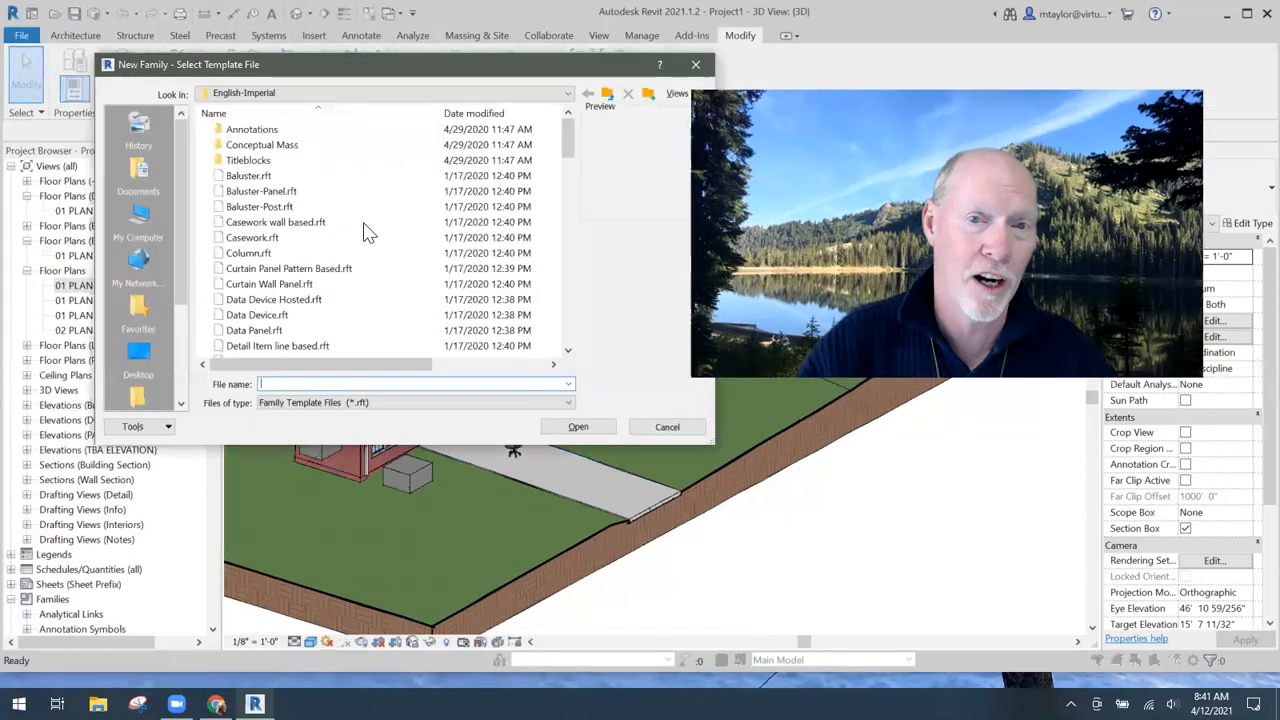
pyautogui.scroll(-5, 300, 255)
pyautogui.scroll(-3, 270, 258)
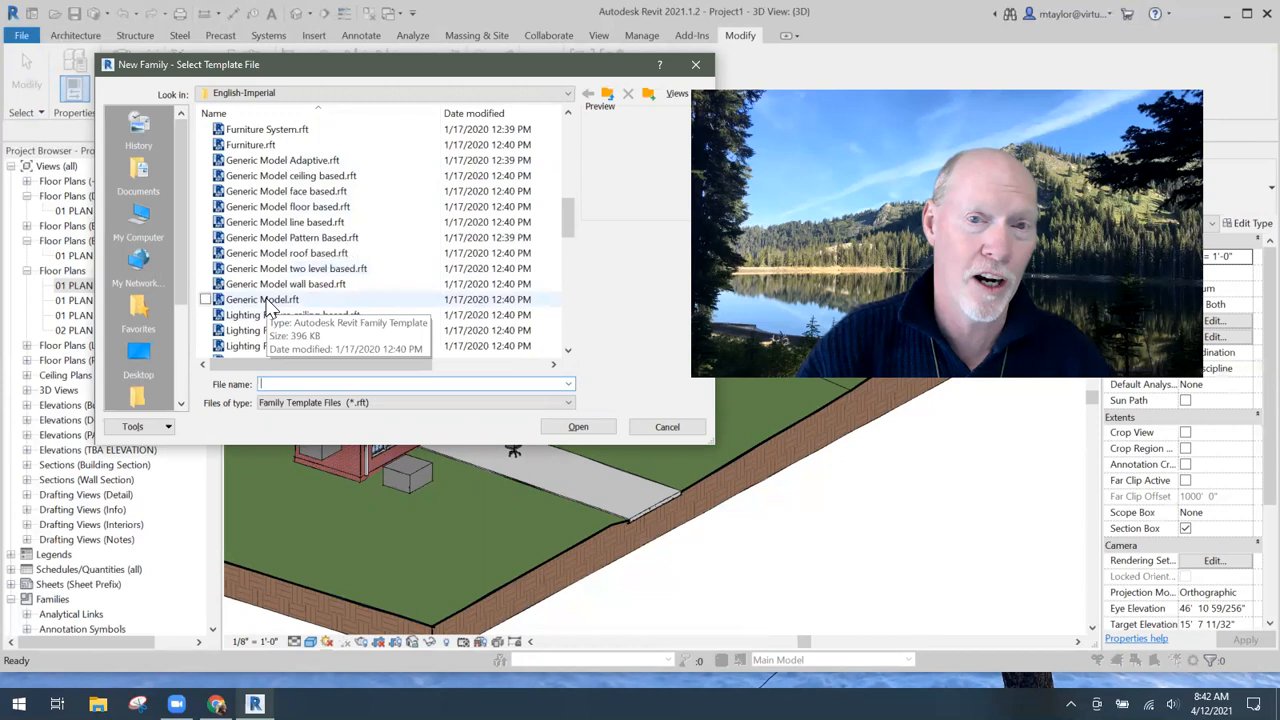
pyautogui.click(452, 191)
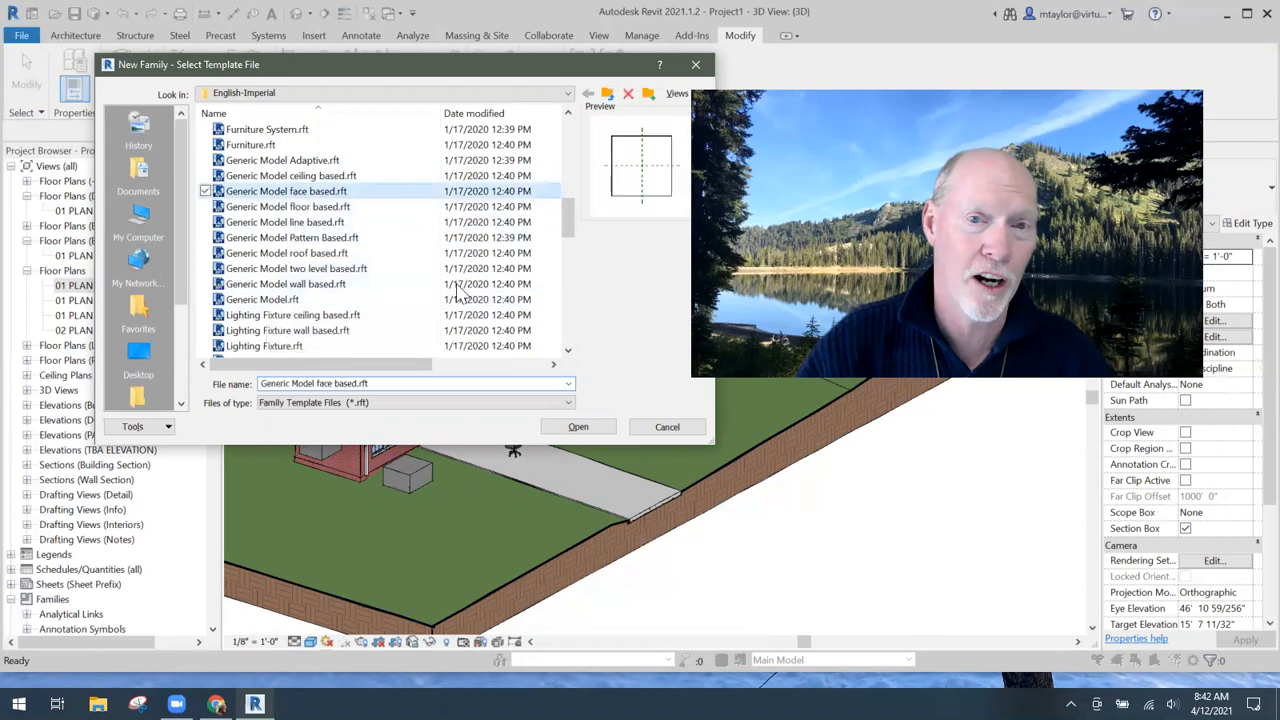
pyautogui.click(580, 428)
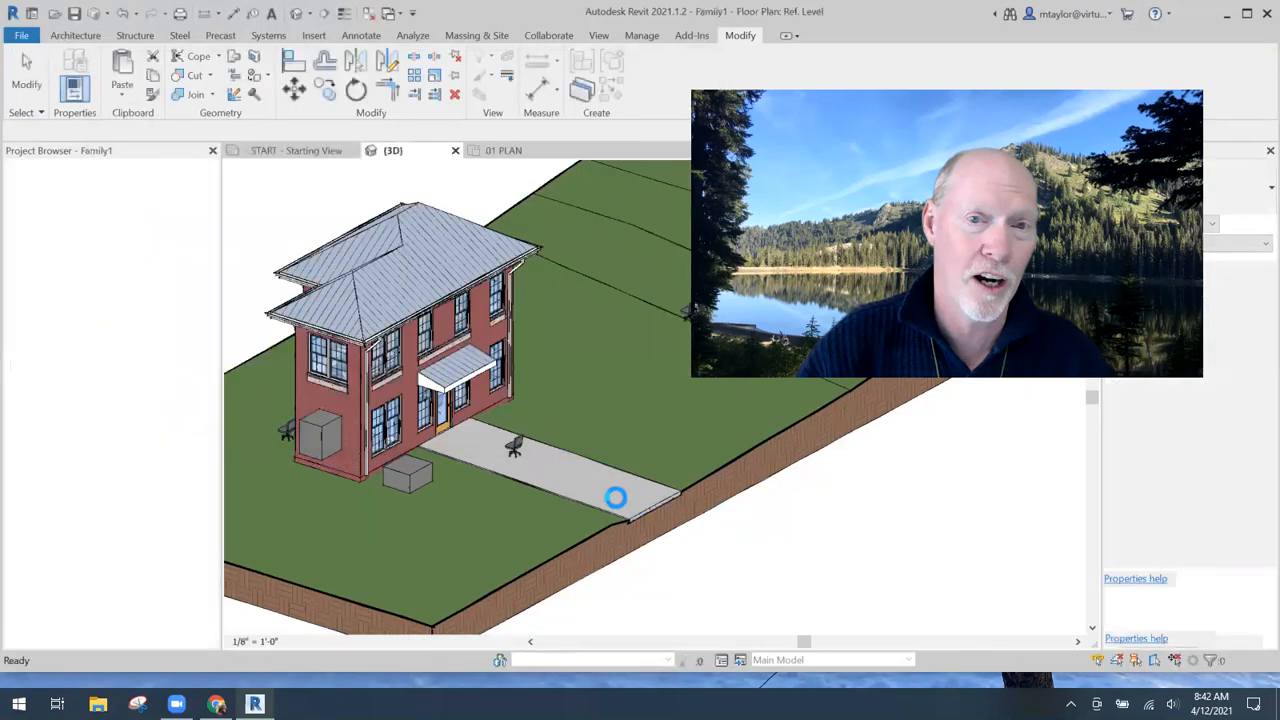
# - Start an extrusion in the Ref. Level plan, briefly show its work plane grid, and keep Level : Ref. Level as the work plane
pyautogui.scroll(-2, 594, 481)
pyautogui.moveTo(578, 482); pyautogui.dragTo(432, 481, button='middle')
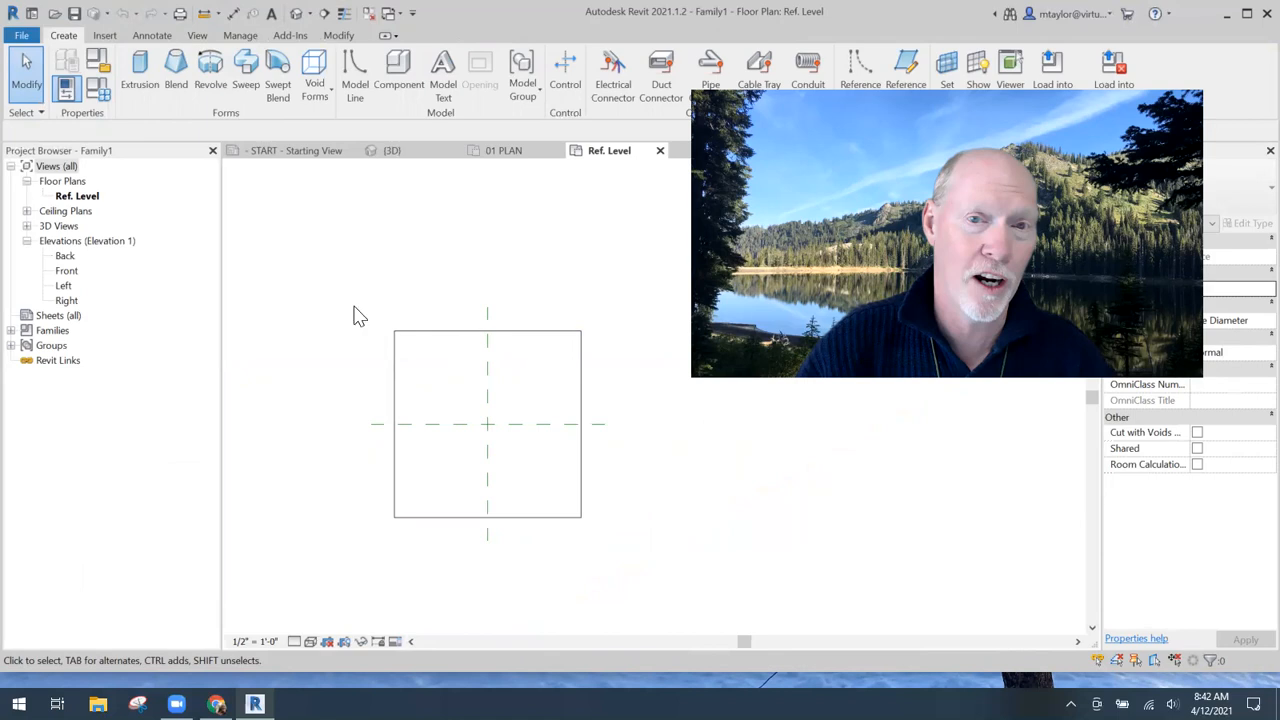
pyautogui.click(140, 70)
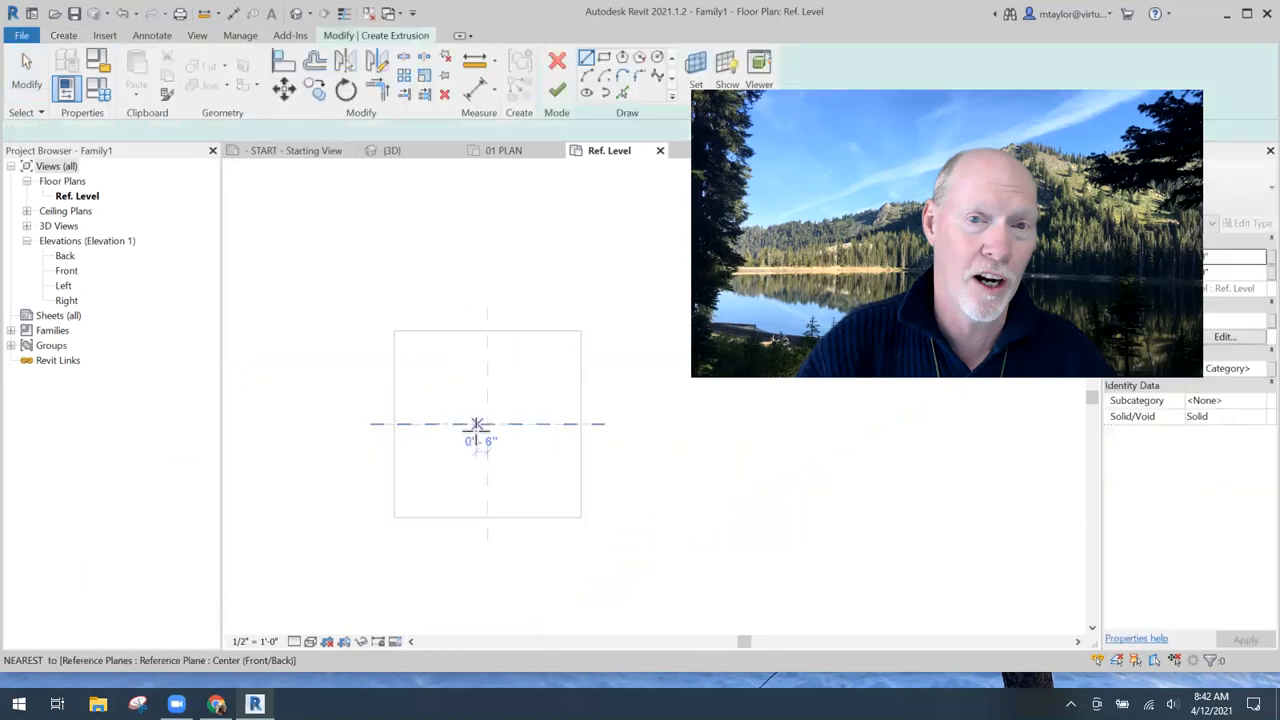
pyautogui.scroll(2, 477, 429)
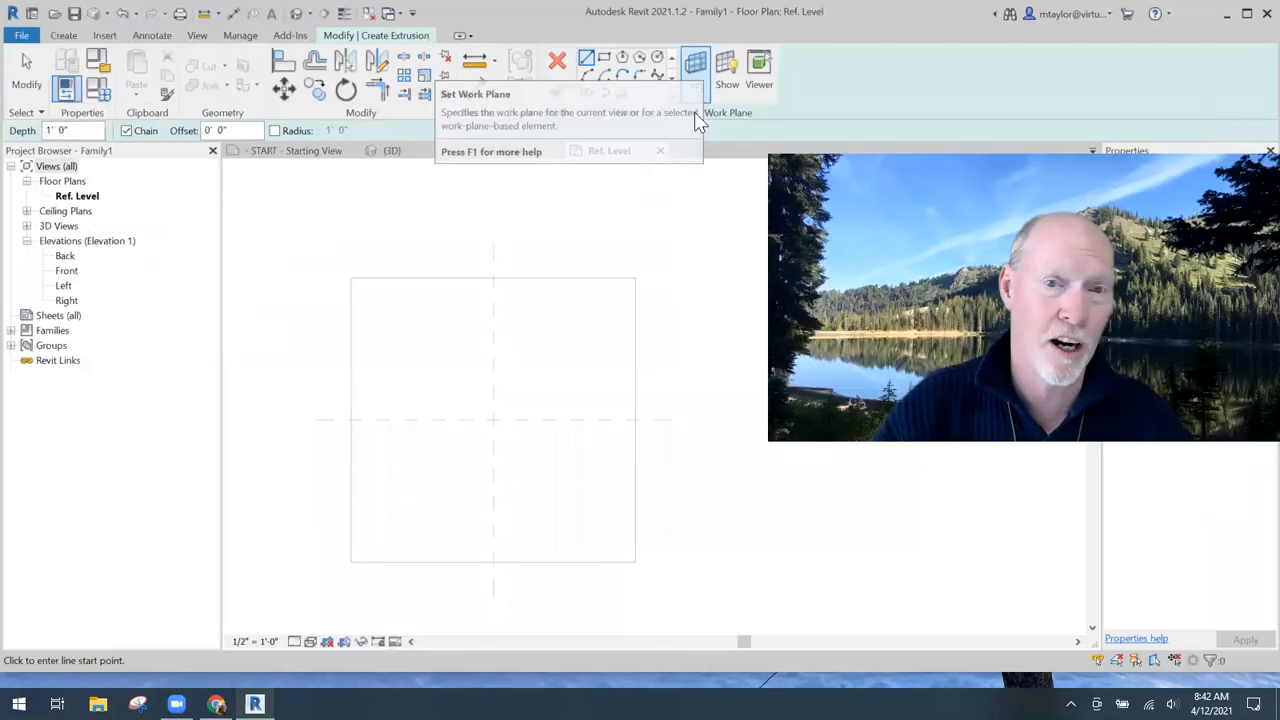
pyautogui.click(727, 73)
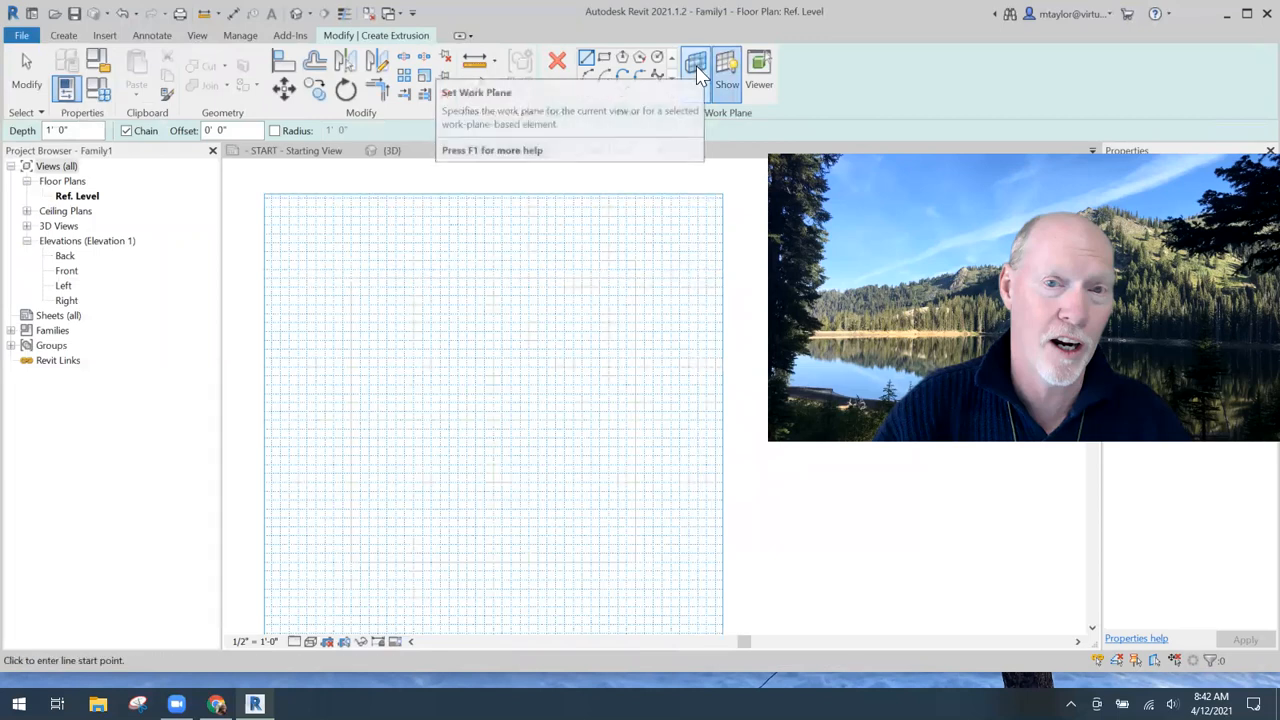
pyautogui.click(726, 84)
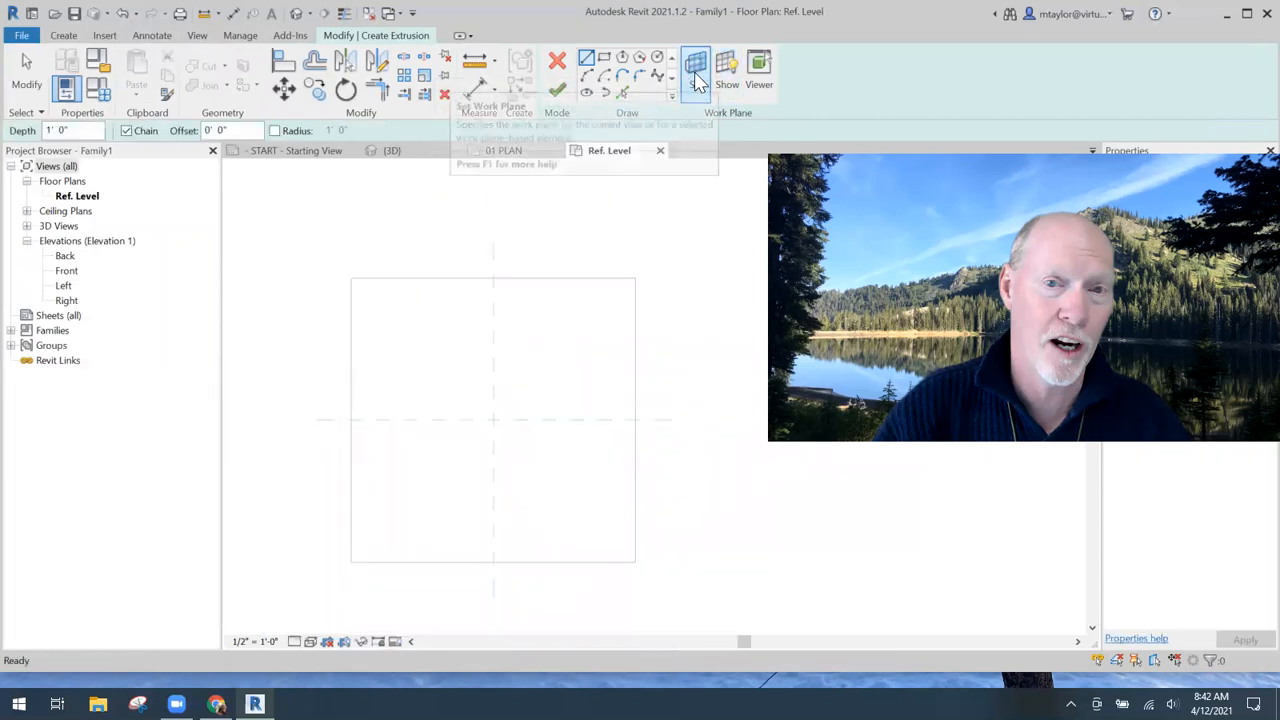
pyautogui.click(696, 70)
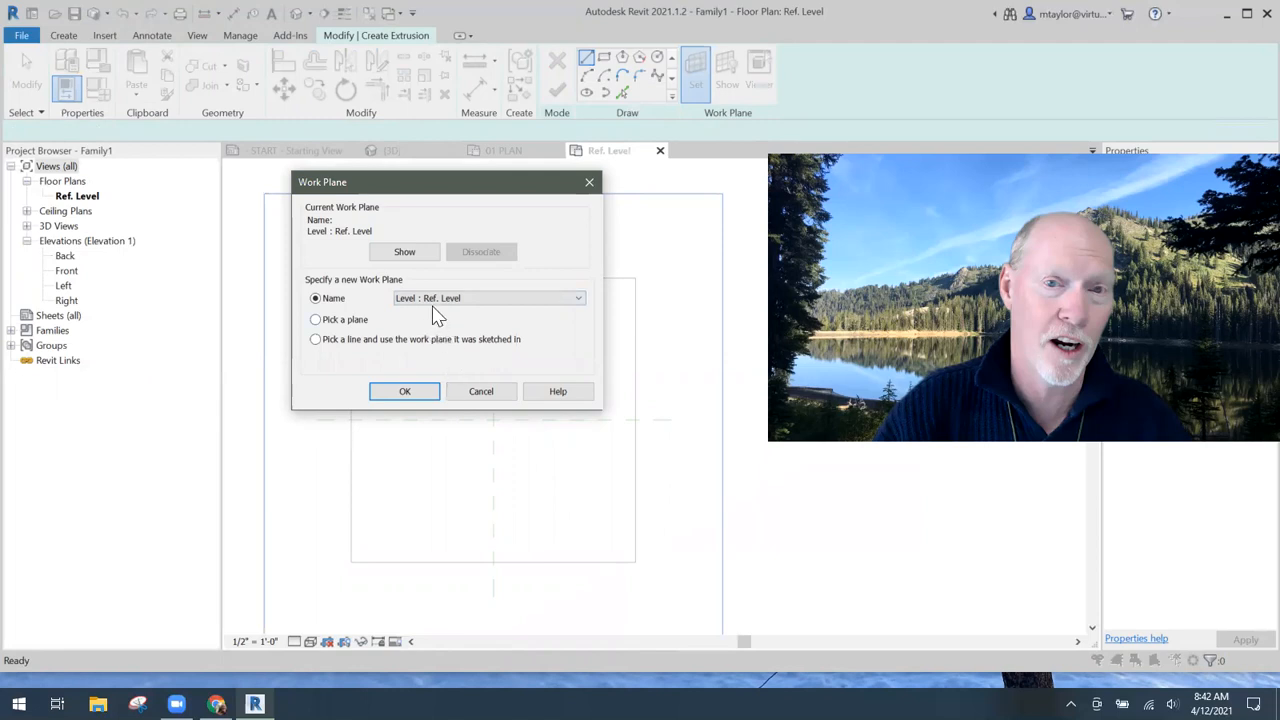
pyautogui.click(414, 391)
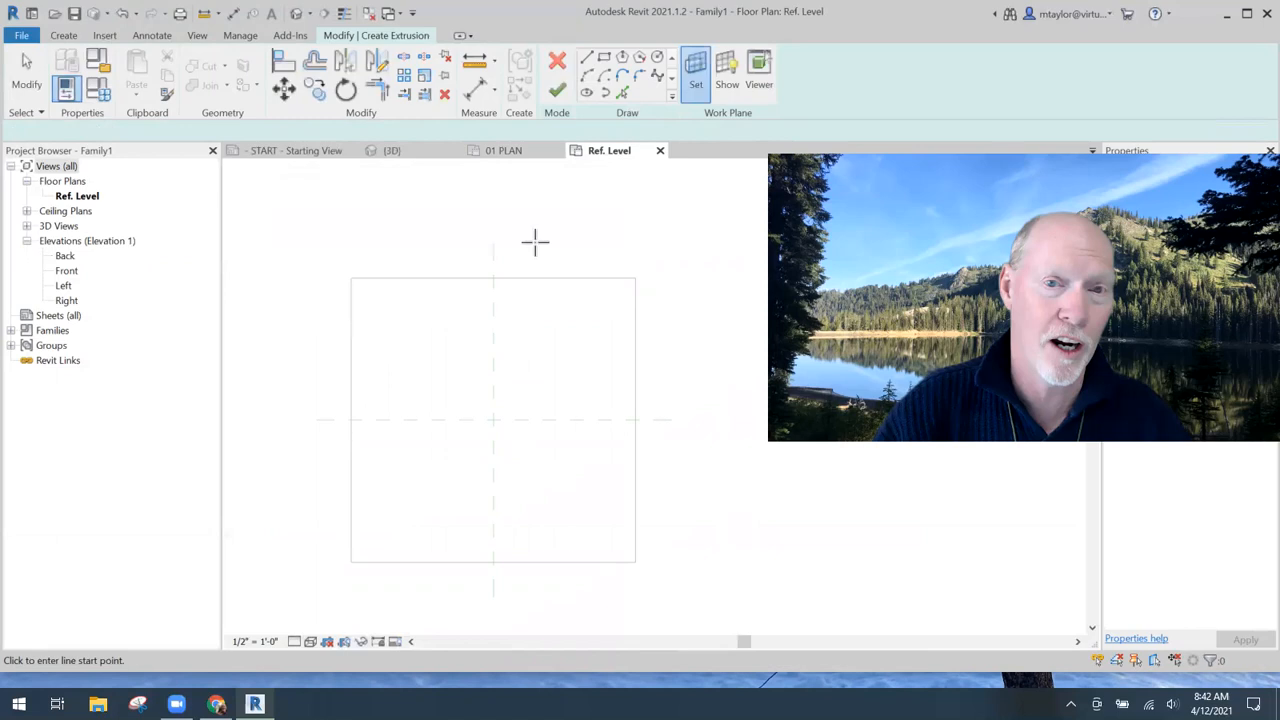
# - Sketch a rectangle about 0'-11" by 1'-8" around the reference plane intersection, set Extrusion End to 6" and finish the extrusion
pyautogui.click(603, 57)
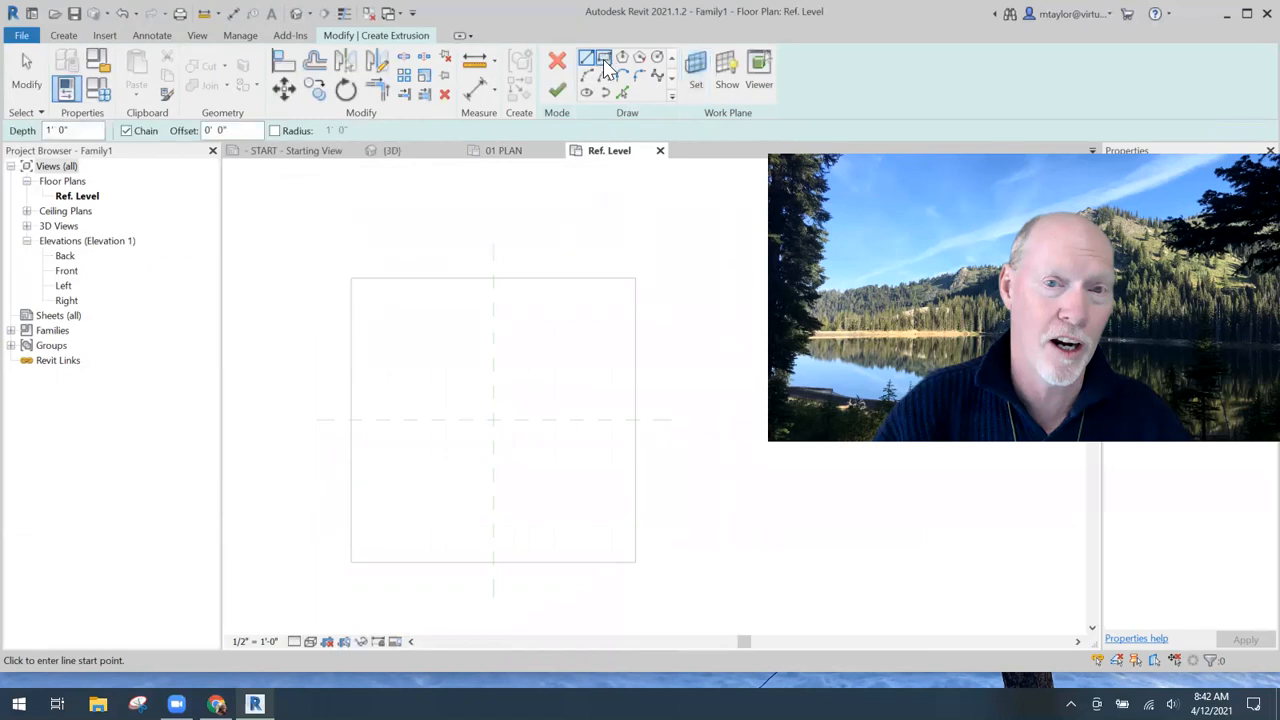
pyautogui.click(481, 396)
pyautogui.click(514, 453)
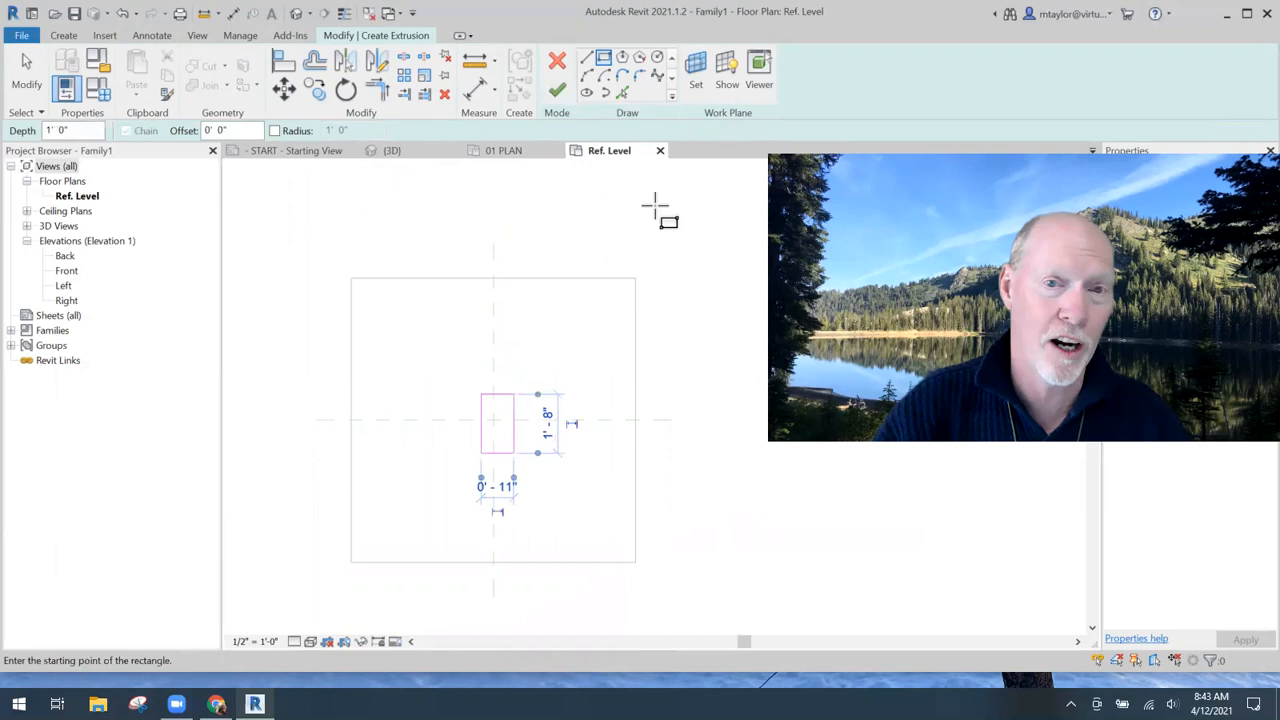
pyautogui.click(1218, 258)
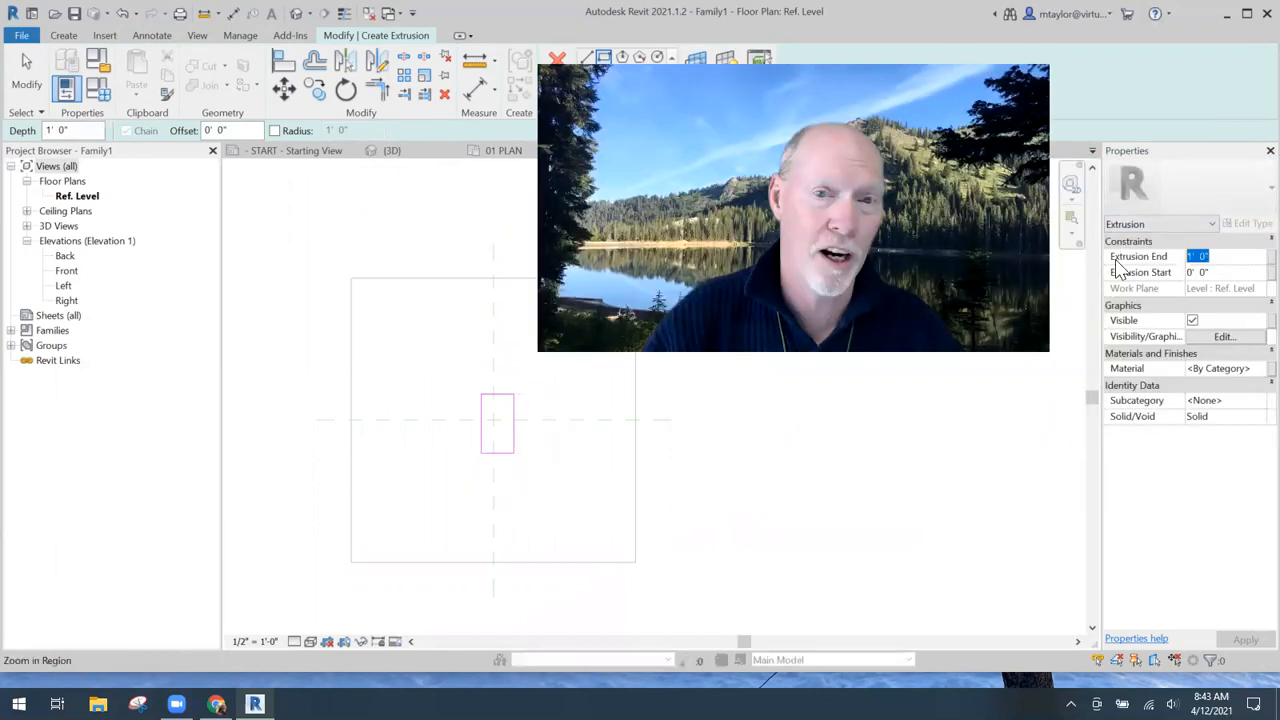
pyautogui.write('6')
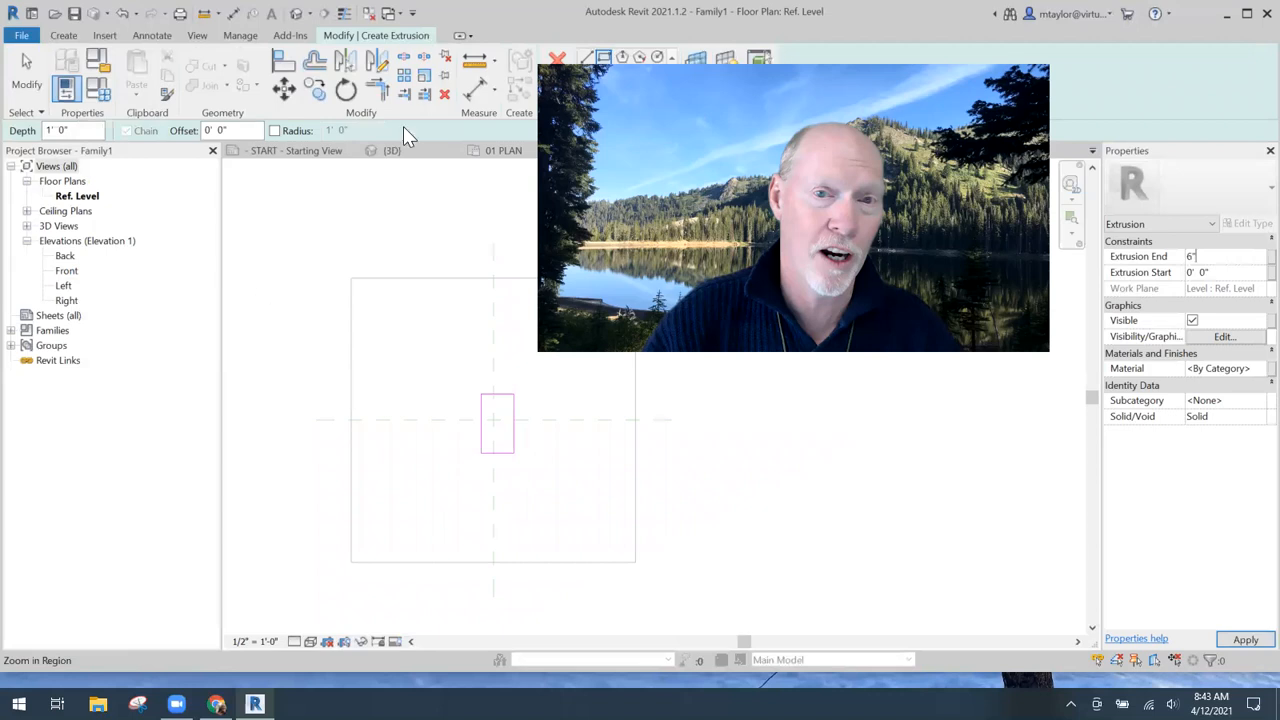
pyautogui.click(557, 97)
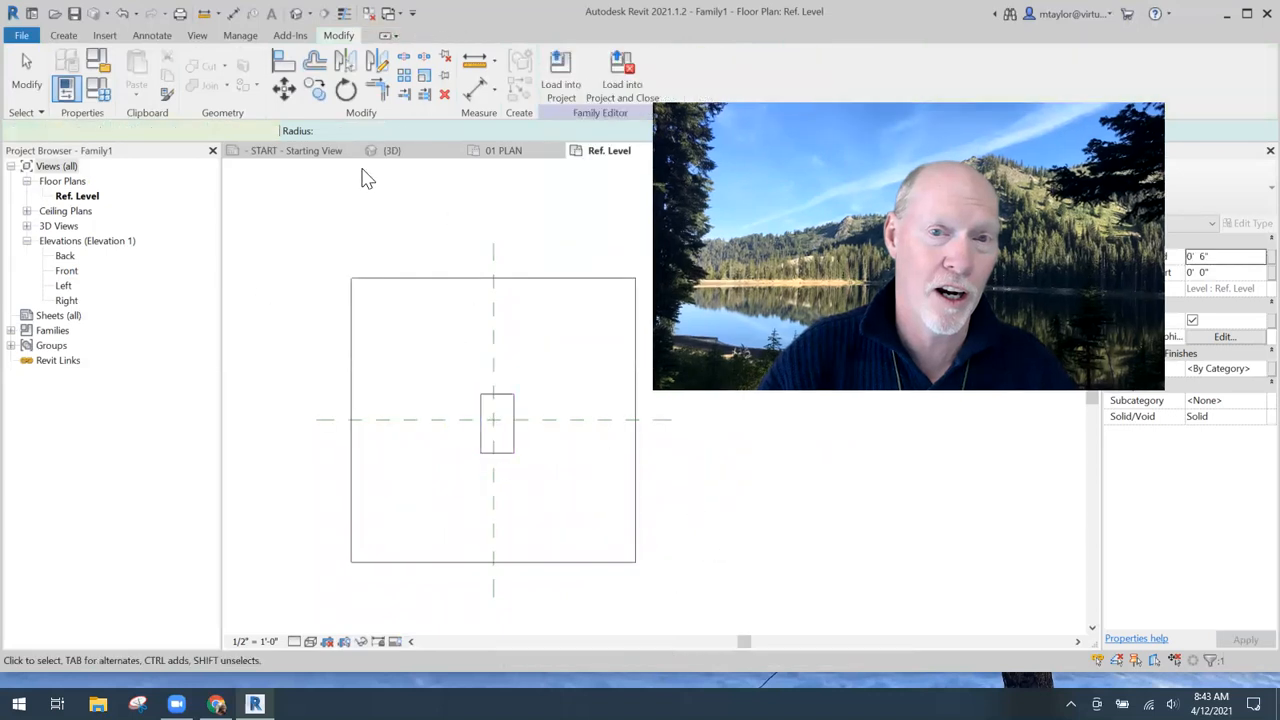
pyautogui.press('Escape')
# - Open the family's default 3D view and examine the extruded box on its host face up close
pyautogui.click(297, 17)
pyautogui.moveTo(597, 449); pyautogui.dragTo(448, 531, button='middle')
pyautogui.scroll(2, 540, 445)
pyautogui.scroll(-2, 632, 470)
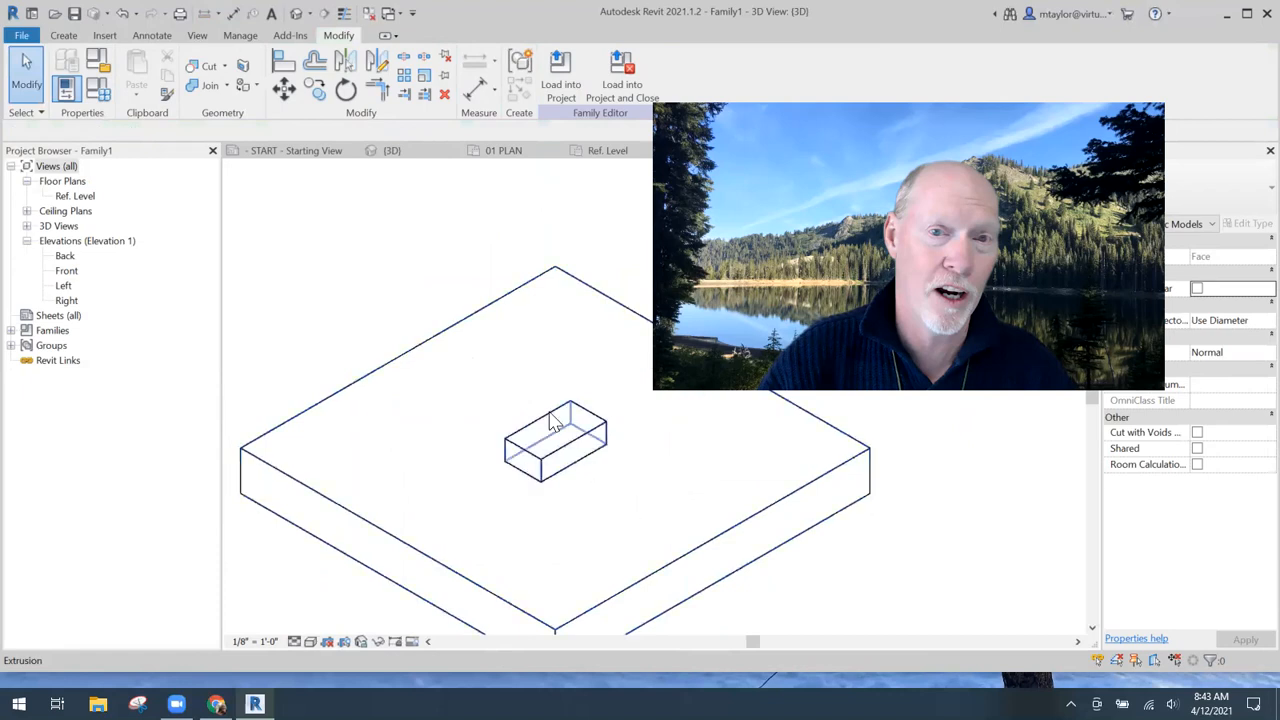
pyautogui.scroll(3, 573, 478)
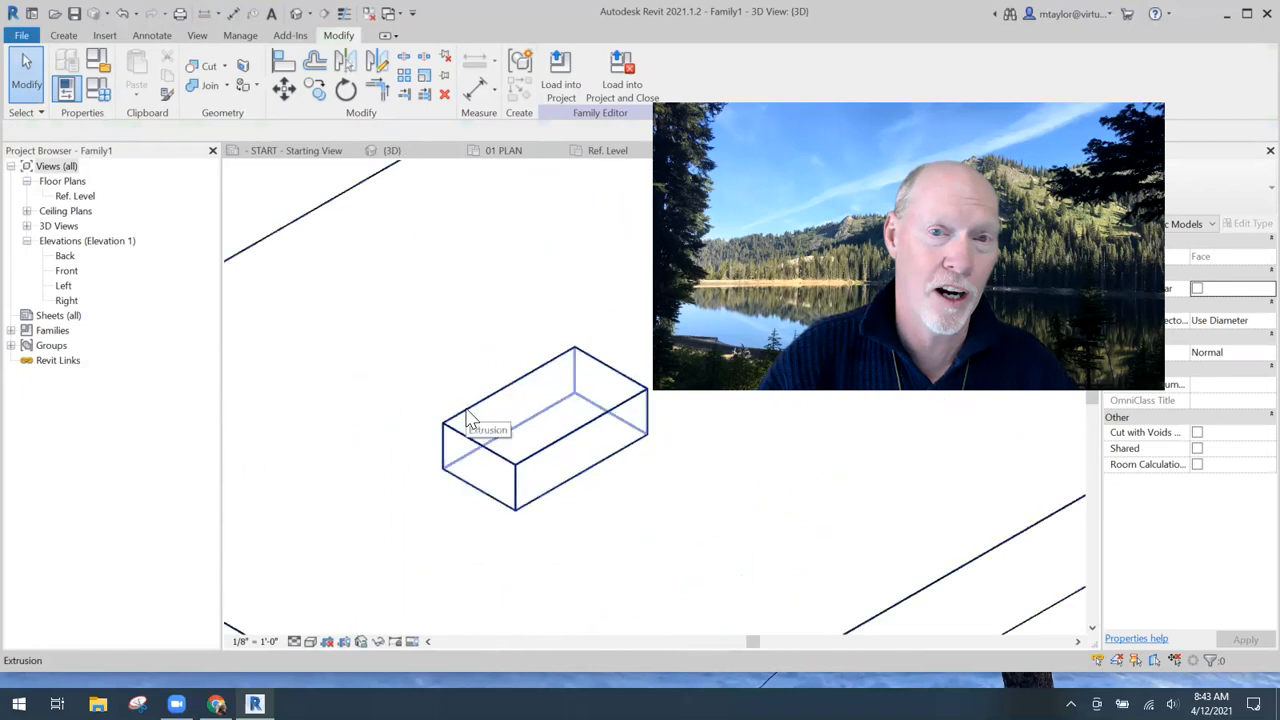
# - Start a new extrusion in the 3D view and check its work plane, keeping Level : Ref. Level
pyautogui.click(66, 36)
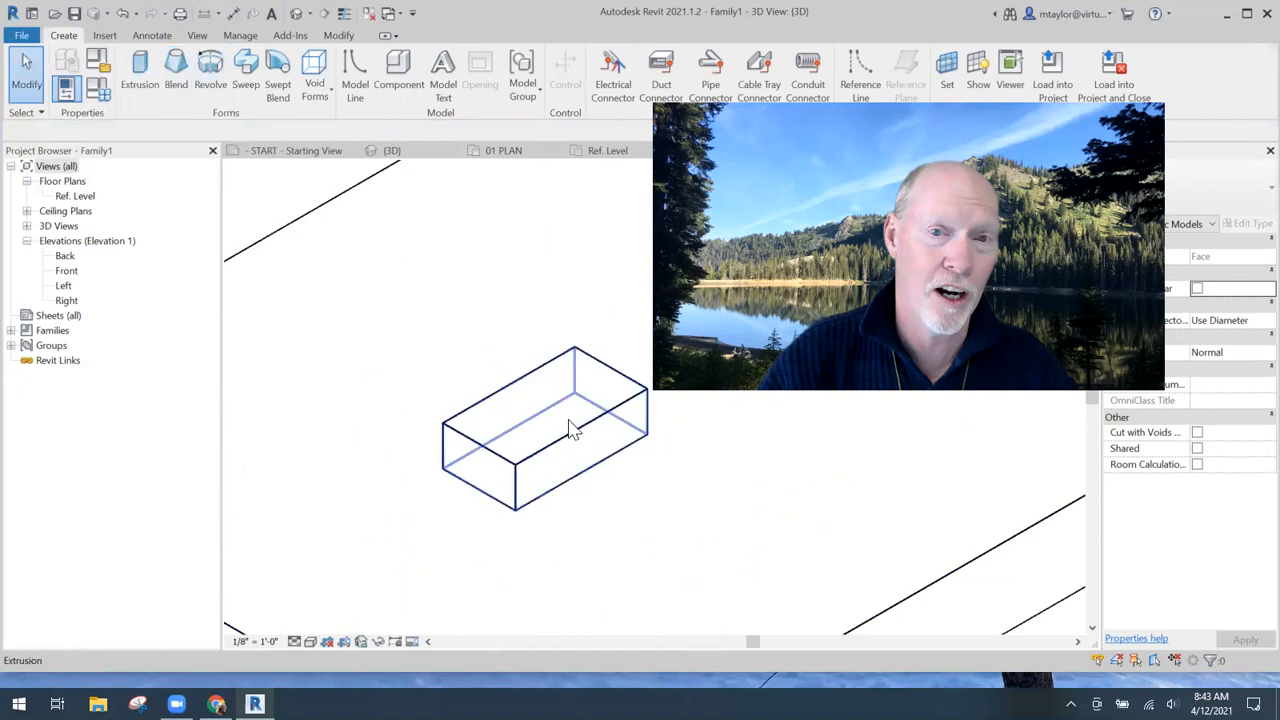
pyautogui.click(140, 66)
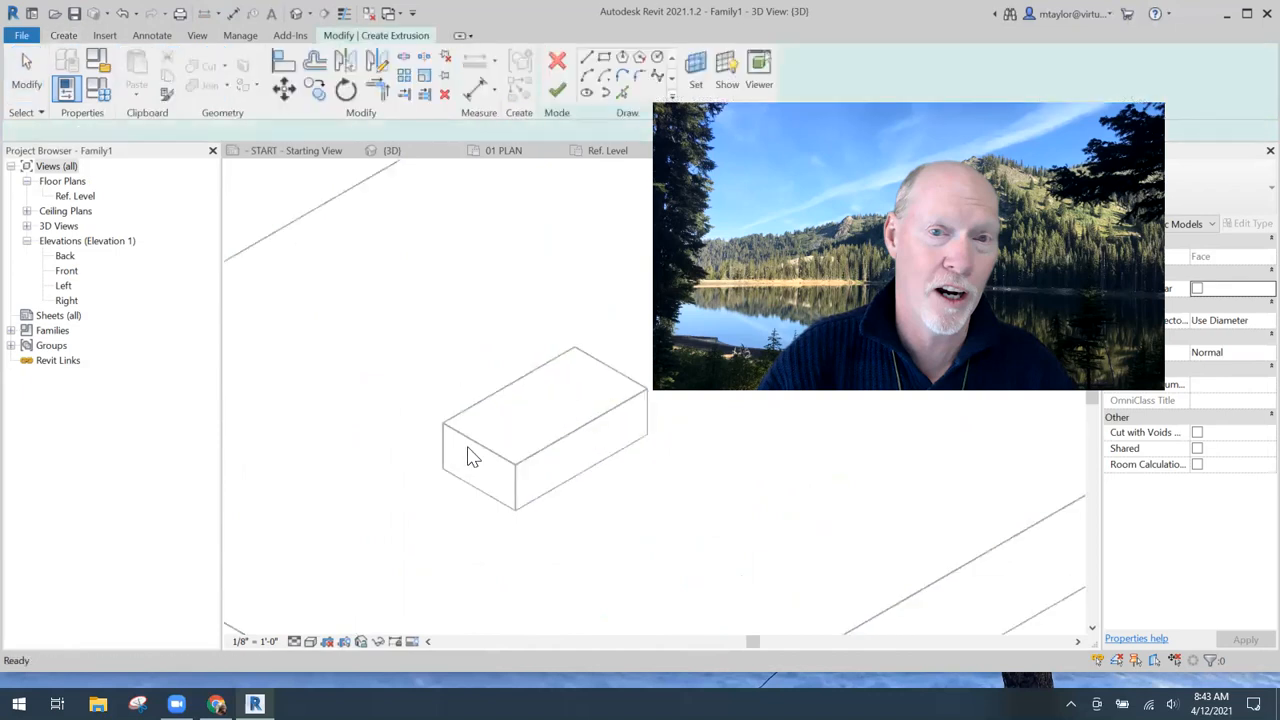
pyautogui.moveTo(463, 396); pyautogui.dragTo(368, 357, button='middle')
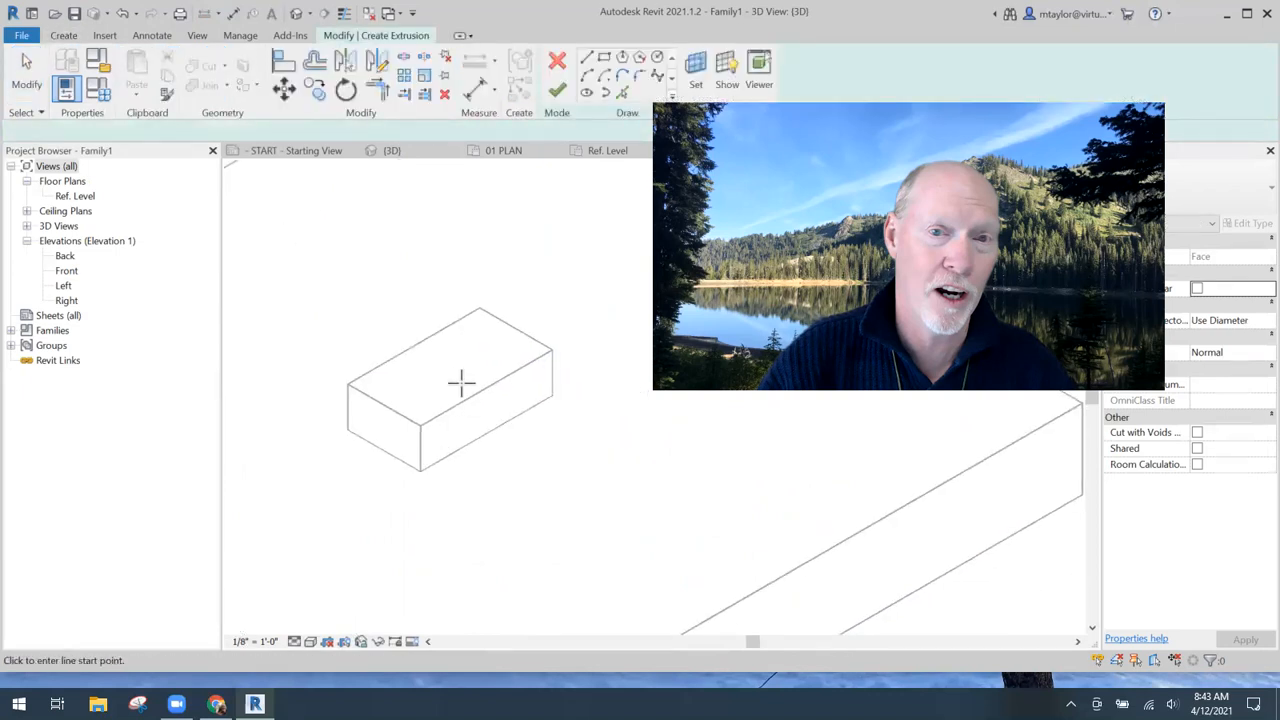
pyautogui.click(697, 72)
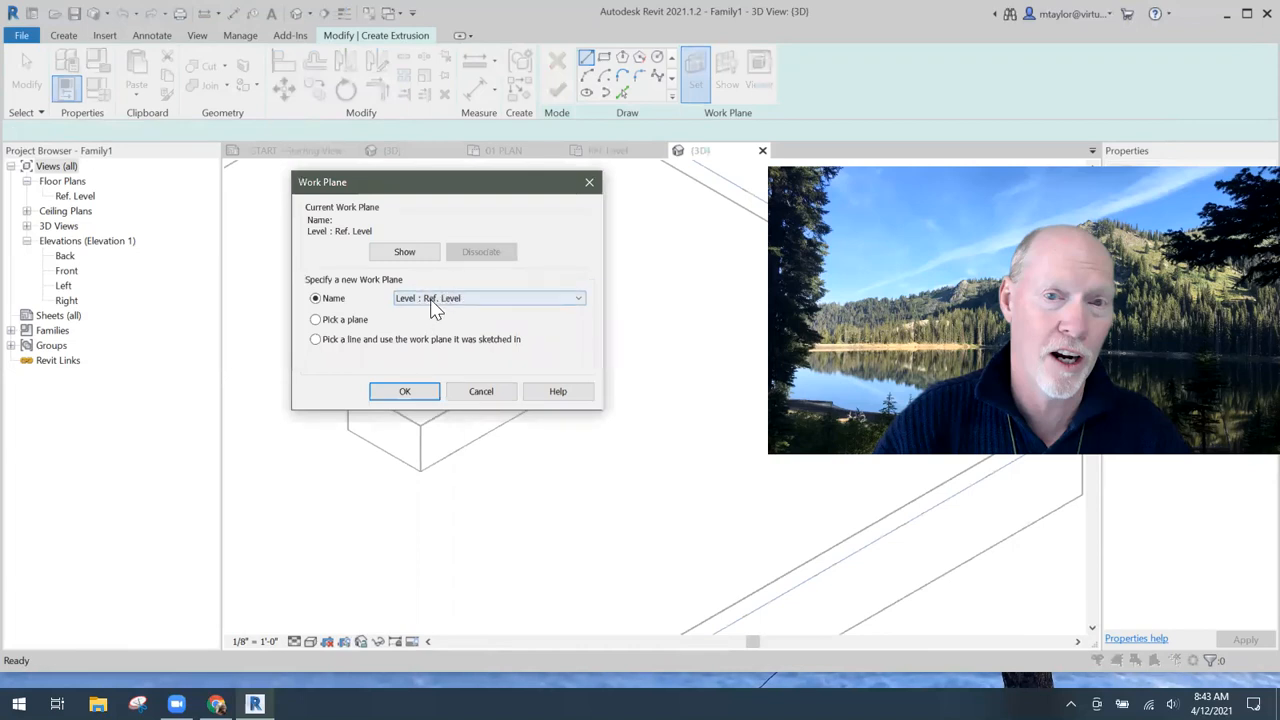
# - Sketch four rectangles and a circle around the box on the Ref. Level work plane and finish the extrusion at 6" depth
pyautogui.click(604, 57)
pyautogui.click(513, 470)
pyautogui.click(603, 435)
pyautogui.click(547, 302)
pyautogui.click(631, 292)
pyautogui.click(454, 249)
pyautogui.click(584, 243)
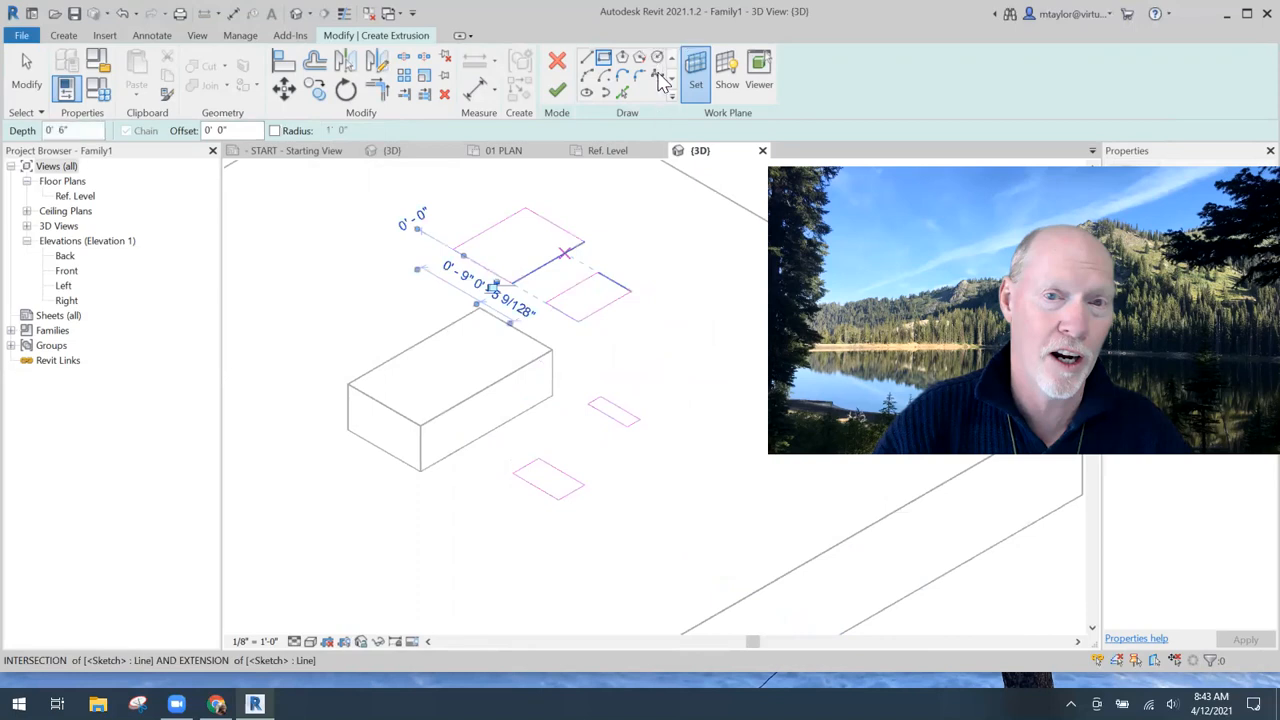
pyautogui.click(395, 320)
pyautogui.click(557, 90)
# - Delete the extrusion made of separate shapes around the box
pyautogui.scroll(-3, 471, 494)
pyautogui.click(457, 526)
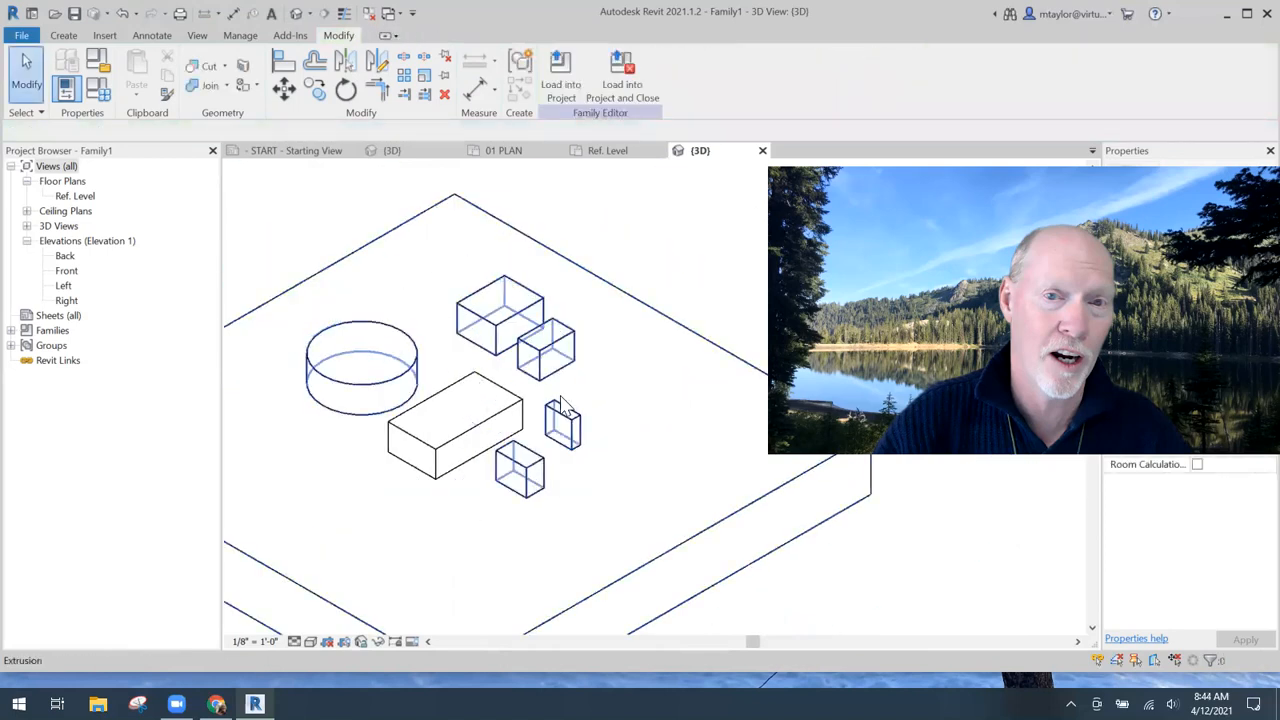
pyautogui.click(523, 498)
pyautogui.press('Delete')
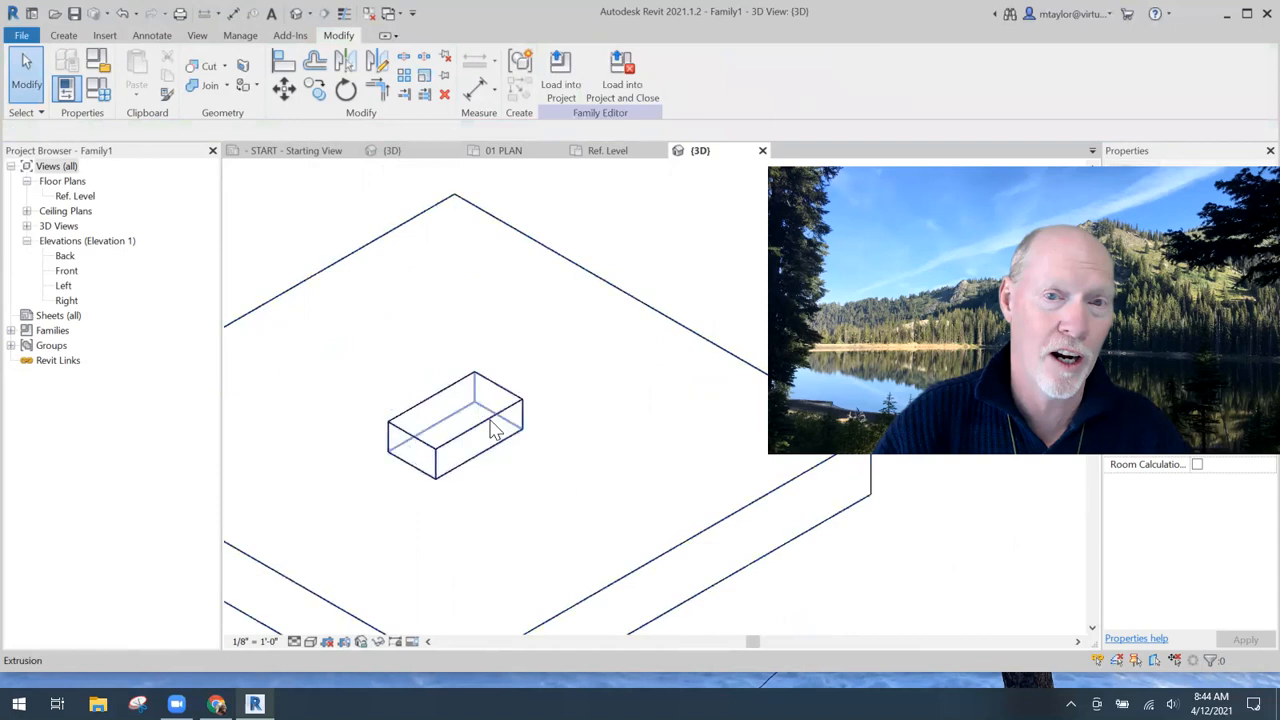
# - Set the work plane by picking the top face of the extruded box
pyautogui.click(64, 36)
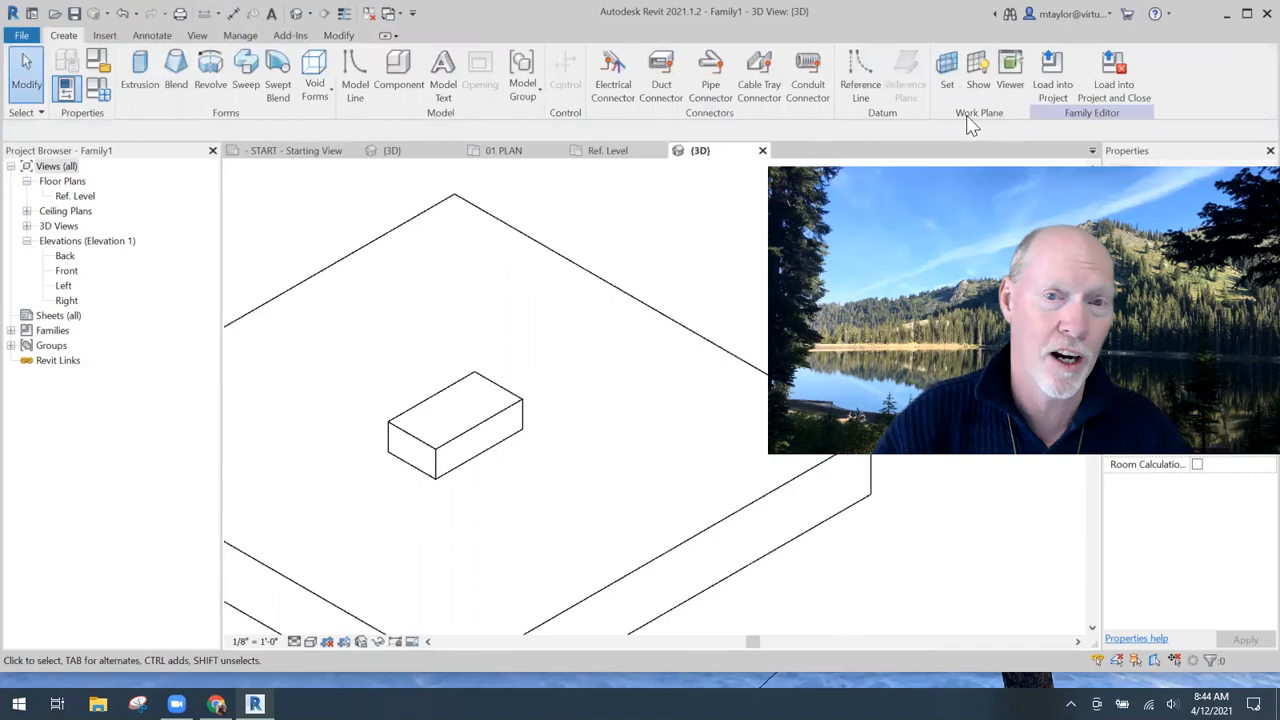
pyautogui.click(948, 70)
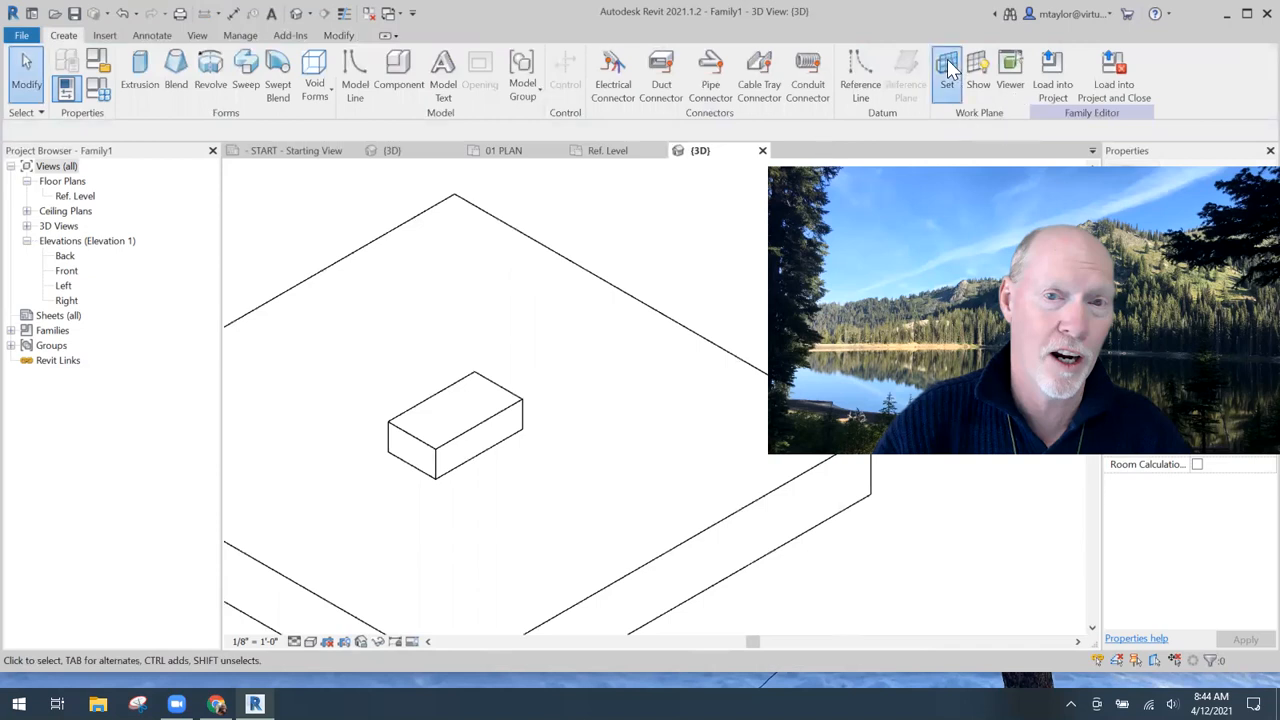
pyautogui.click(410, 391)
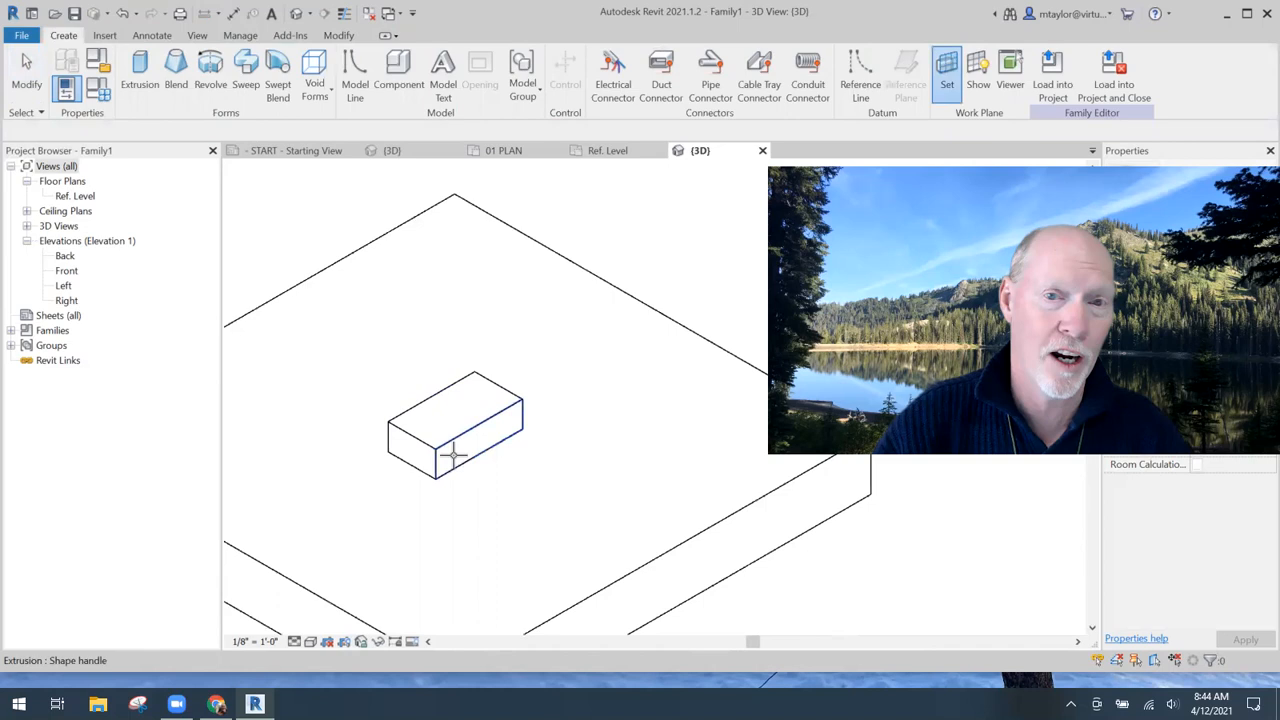
pyautogui.scroll(1, 453, 455)
pyautogui.scroll(1, 430, 438)
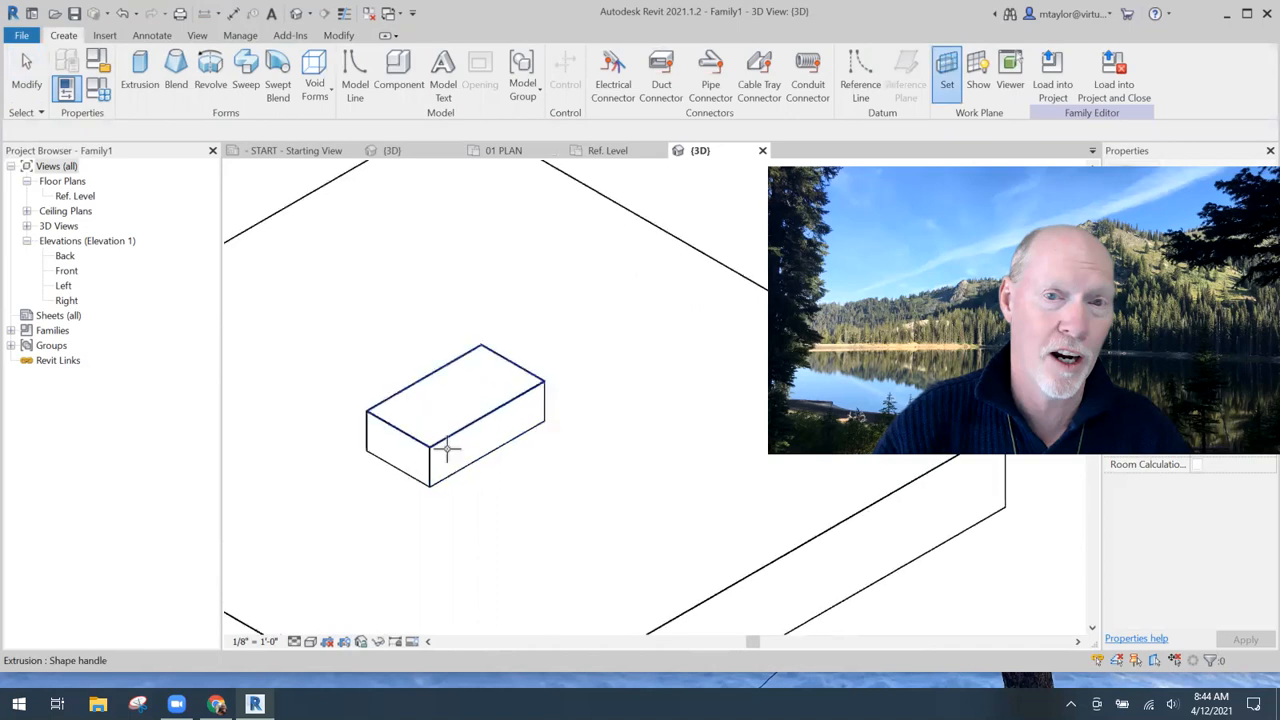
pyautogui.click(452, 391)
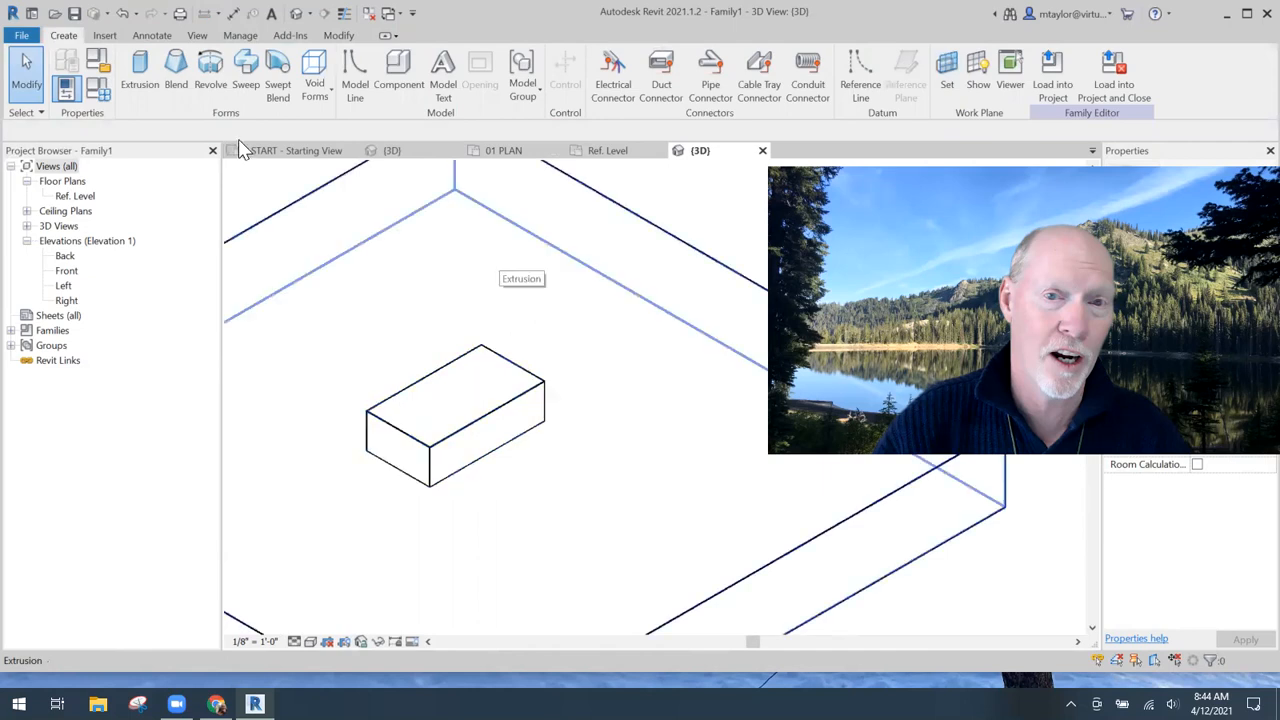
# - Sketch a small rectangle on the box's top face and finish it as a 6" deep extrusion
pyautogui.click(140, 75)
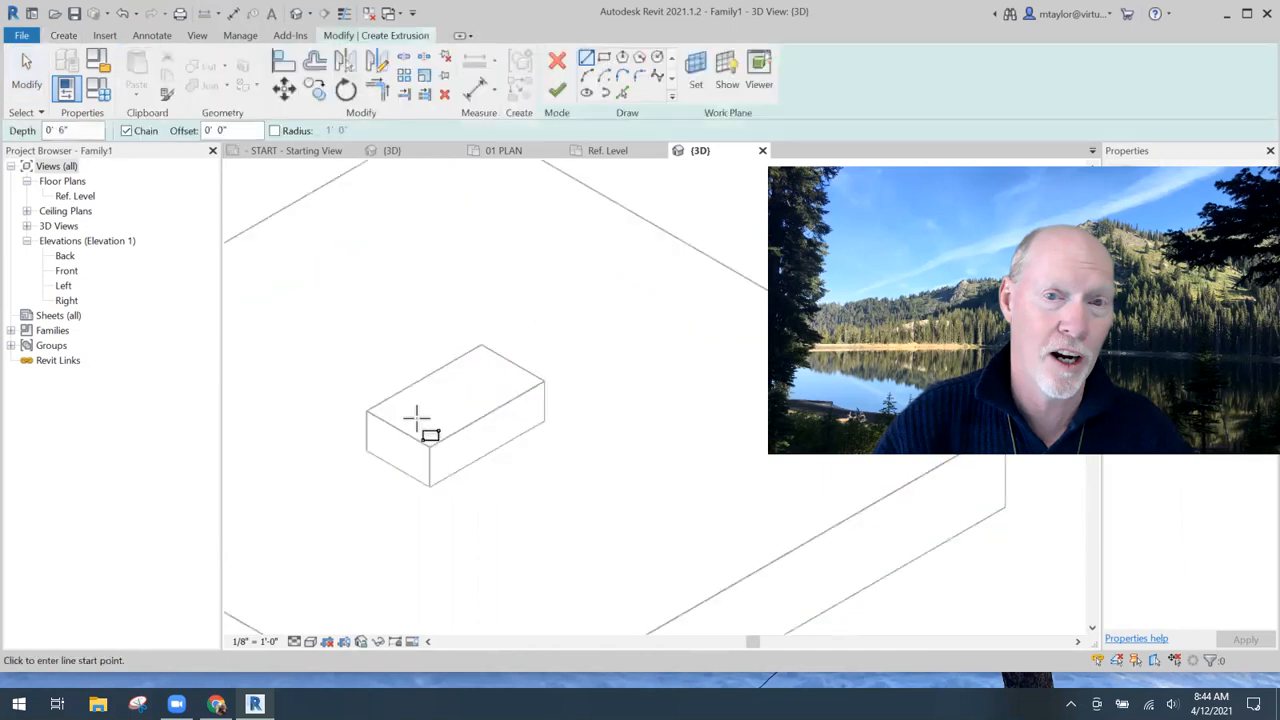
pyautogui.scroll(3, 417, 418)
pyautogui.click(375, 392)
pyautogui.click(520, 360)
pyautogui.press('Escape')
pyautogui.press('Escape')
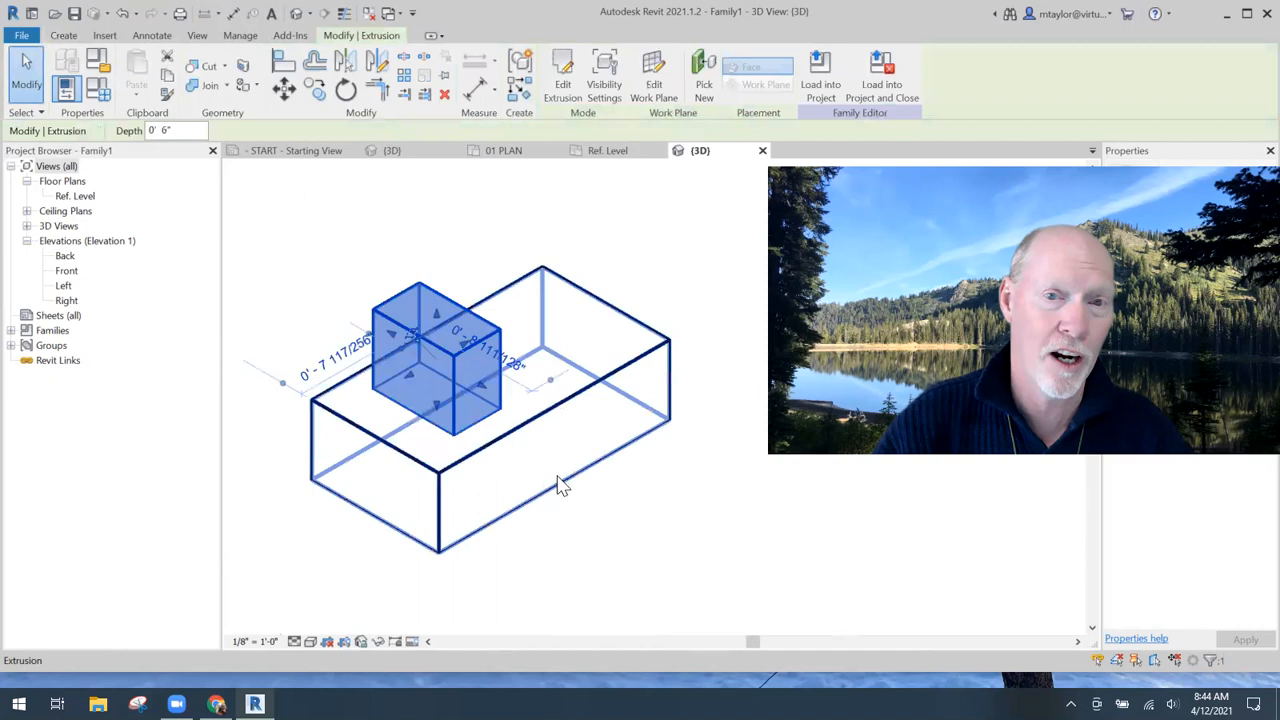
# - Lower the height of the small extrusion on the box's top face to make a thin block
pyautogui.press('Escape')
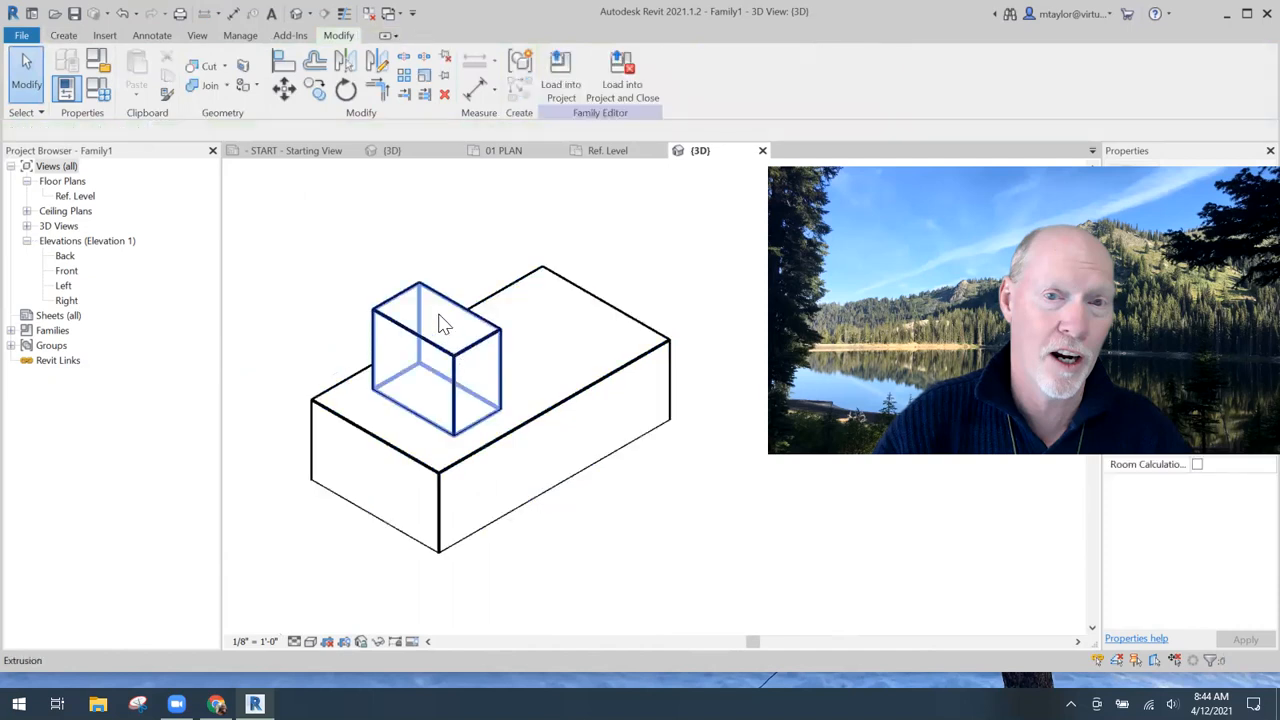
pyautogui.click(444, 324)
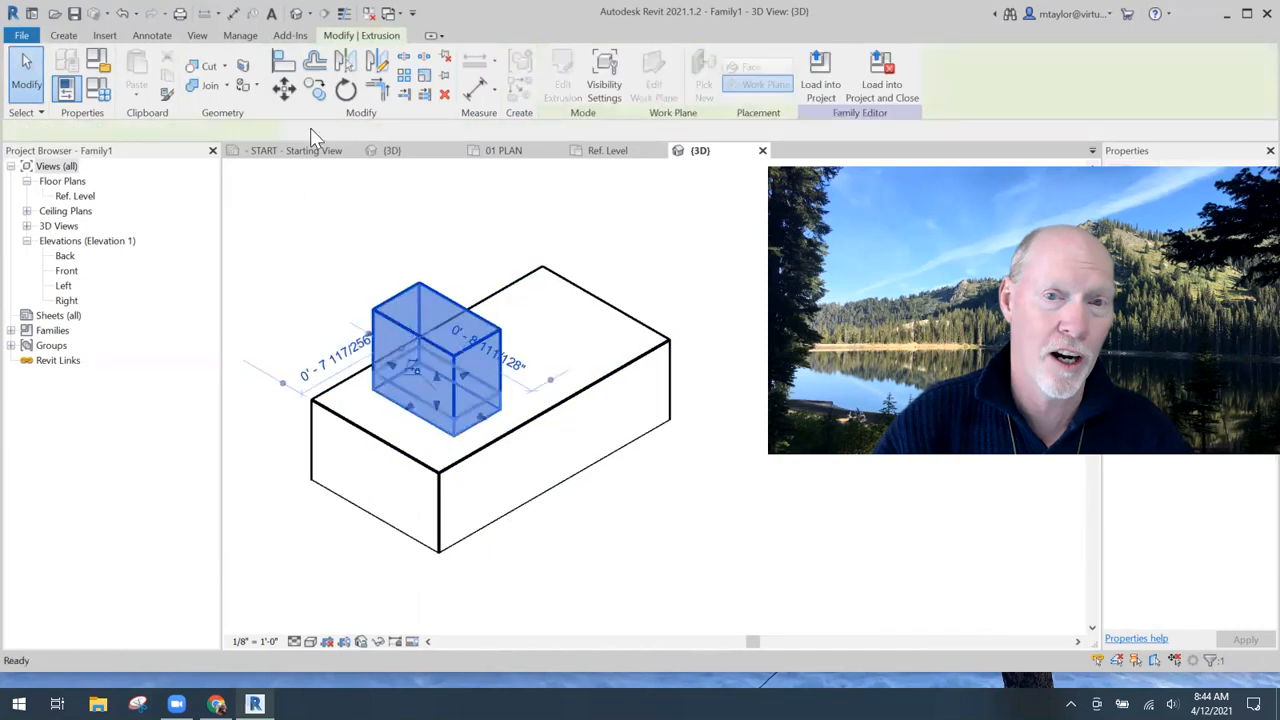
pyautogui.press('Escape')
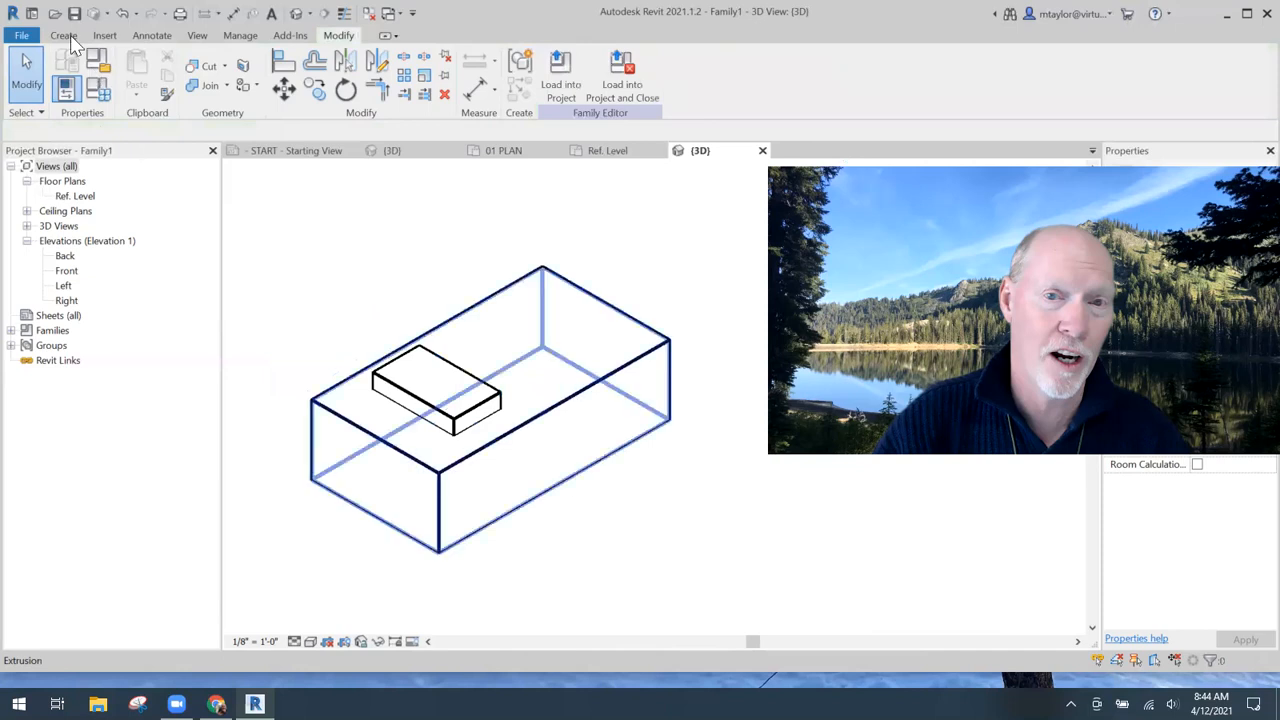
# - Set the work plane by picking the box's long vertical side face
pyautogui.click(68, 36)
pyautogui.click(948, 82)
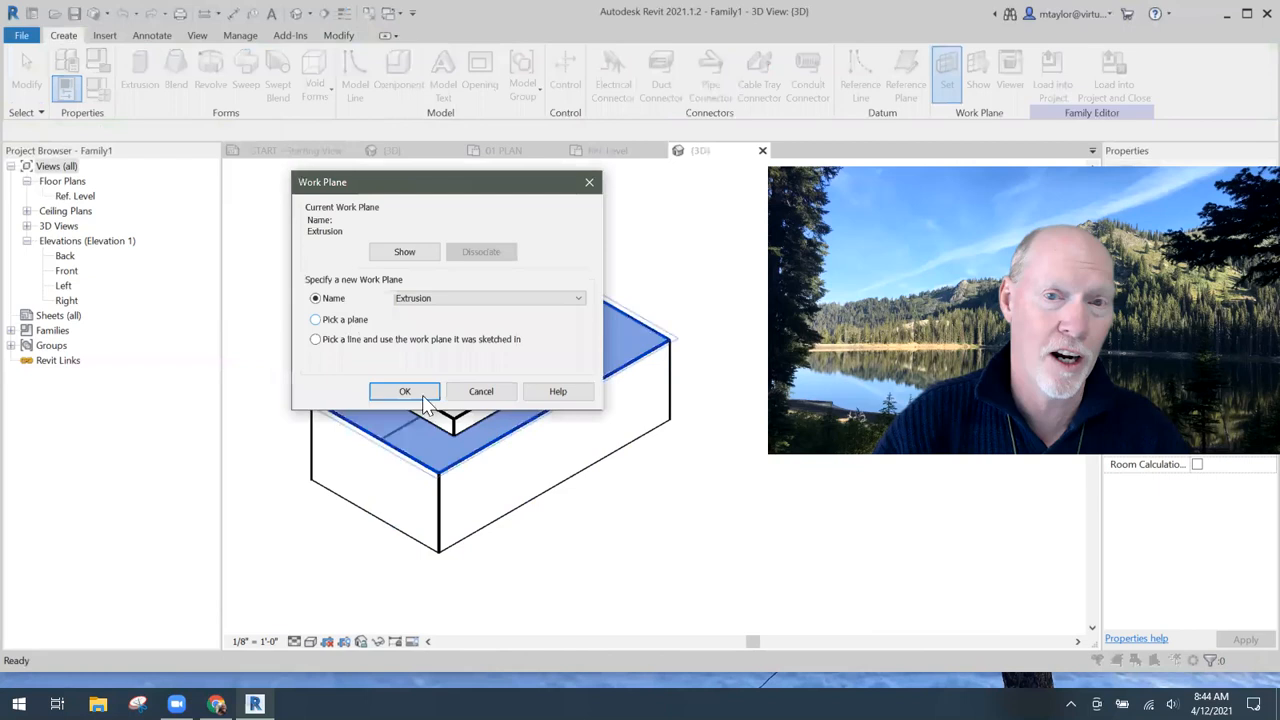
pyautogui.click(316, 320)
pyautogui.click(422, 395)
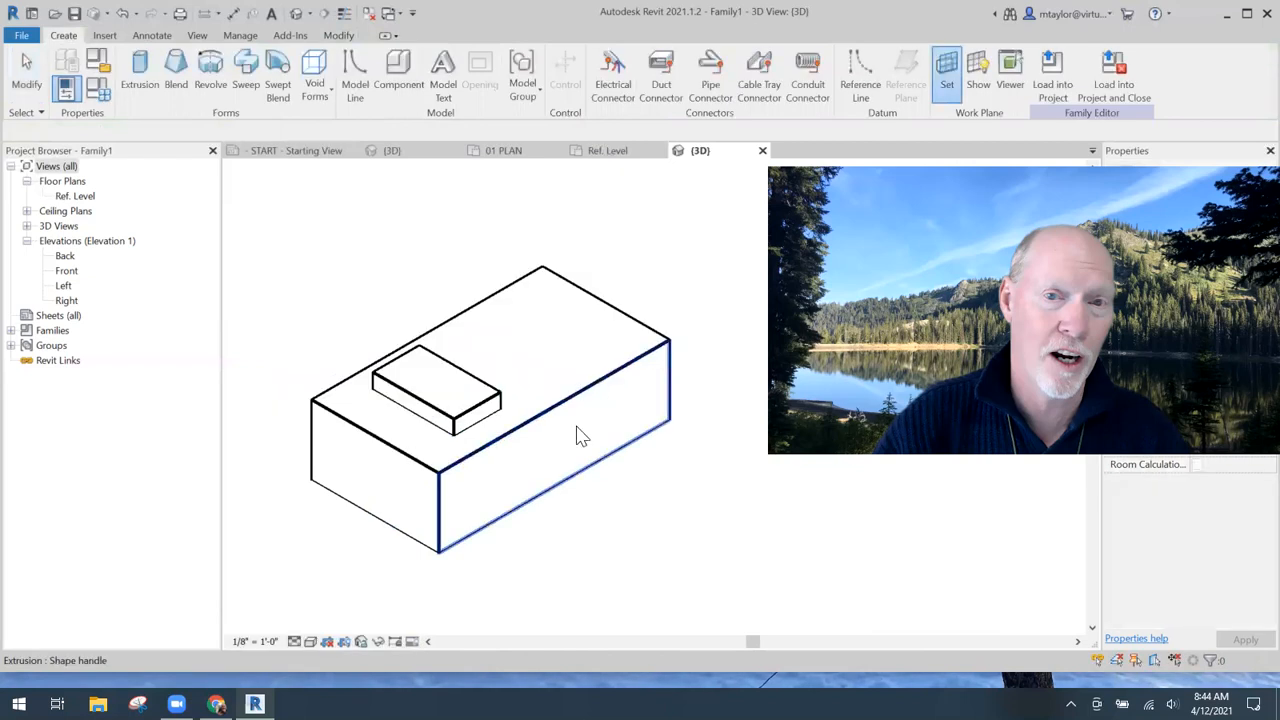
pyautogui.click(576, 440)
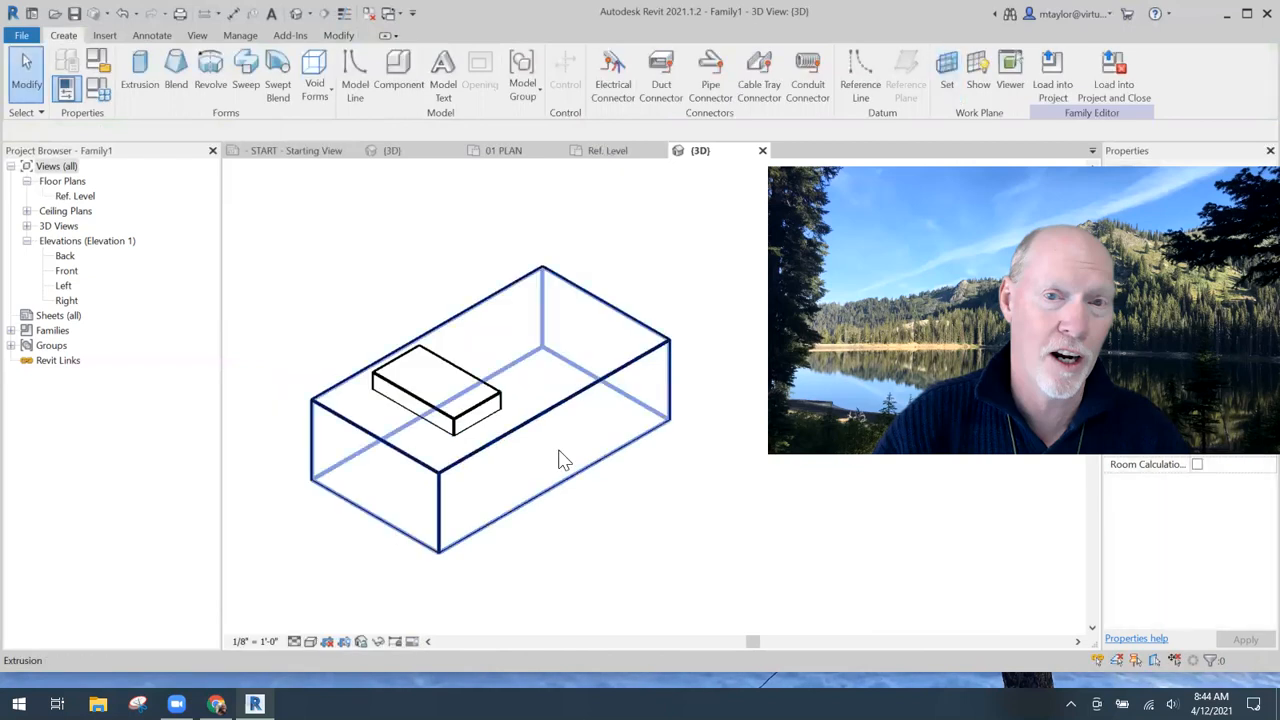
# - Sketch an extrusion profile of three circles on the long side face, two outer ones about 2" and a middle one about 1" in radius
pyautogui.click(140, 72)
pyautogui.click(656, 57)
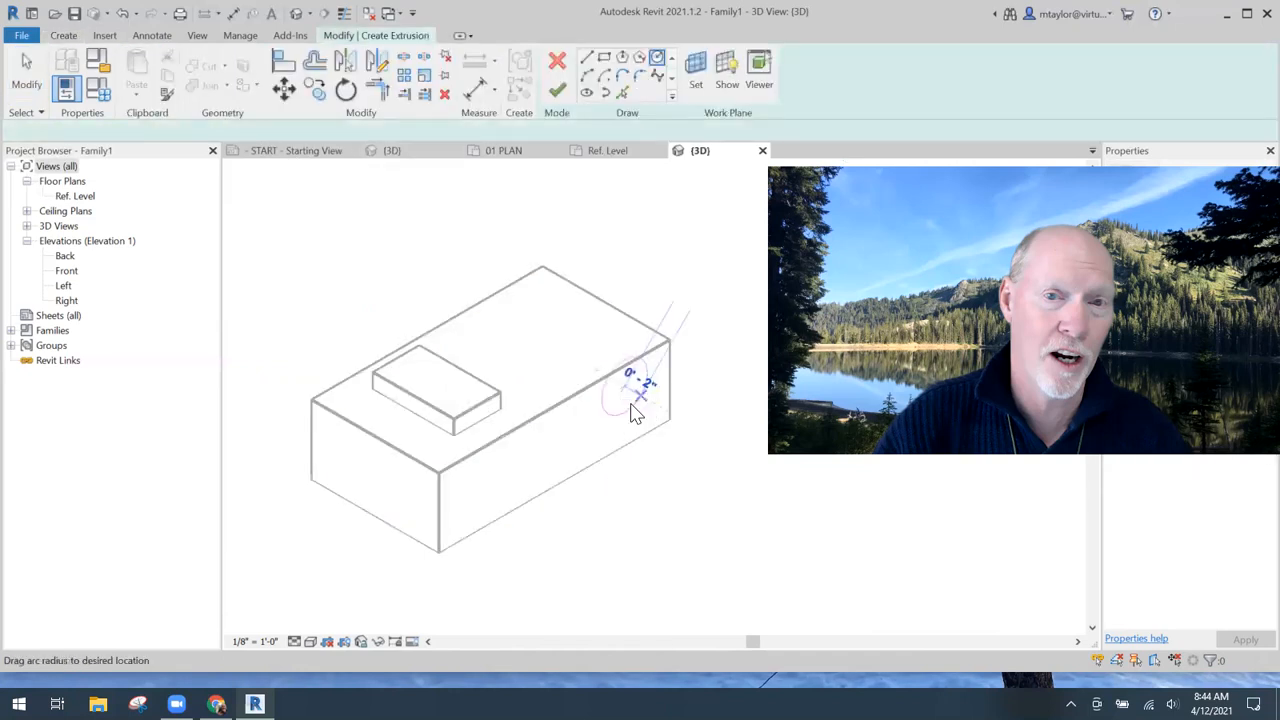
pyautogui.click(626, 400)
pyautogui.click(634, 408)
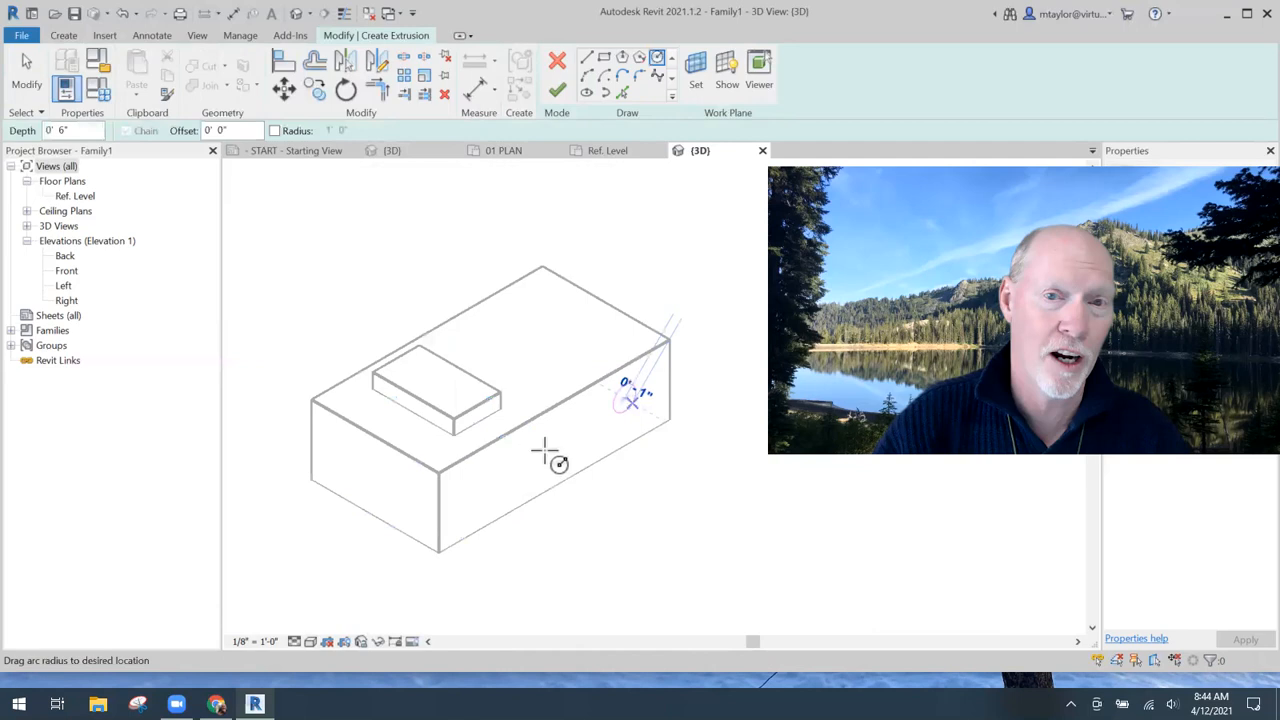
pyautogui.click(546, 451)
pyautogui.click(531, 458)
pyautogui.click(480, 494)
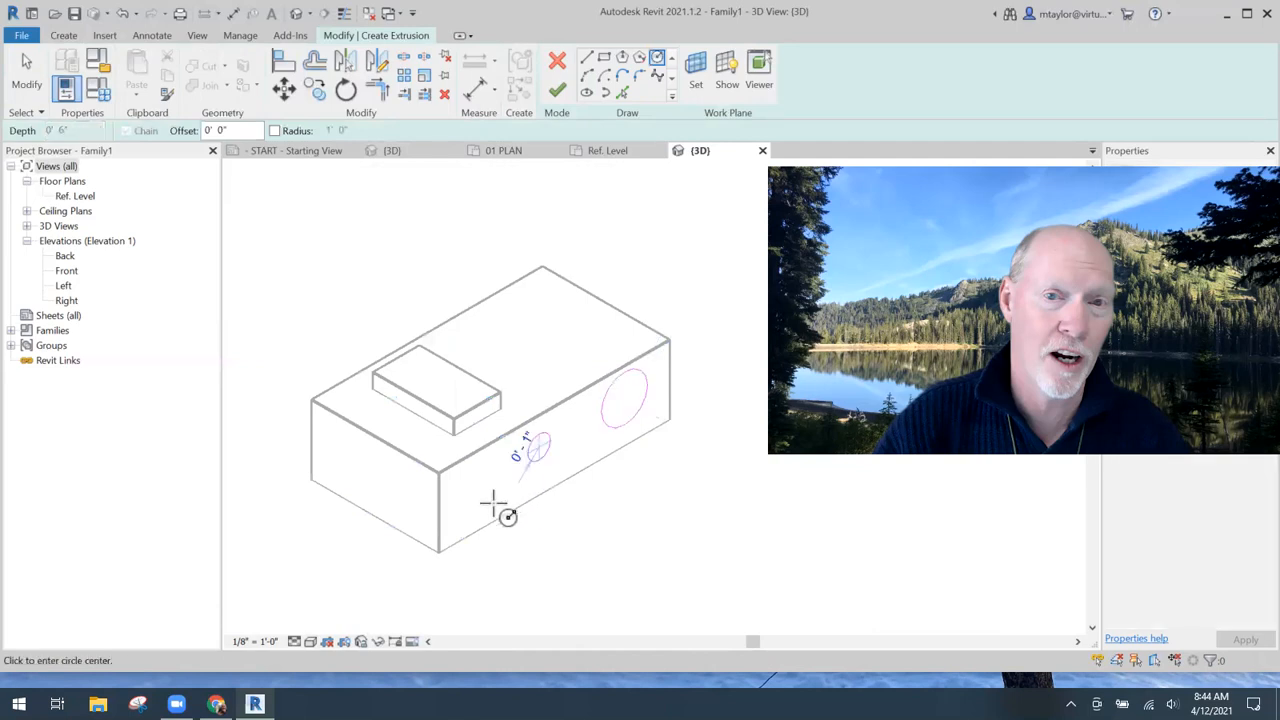
pyautogui.click(496, 503)
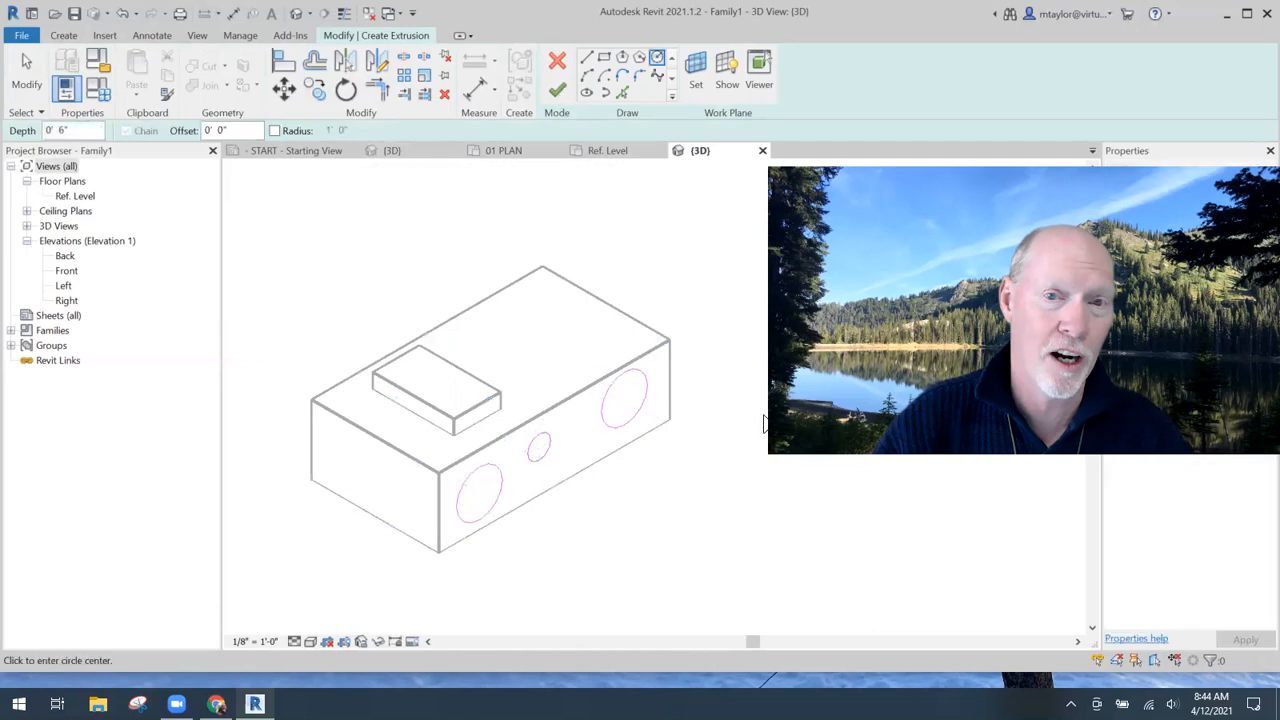
# - Finish the three-circle extrusion and shorten it so the cylinders project only slightly from the side face
pyautogui.moveTo(625, 488); pyautogui.dragTo(570, 455)
pyautogui.click(639, 500)
pyautogui.scroll(-1, 700, 505)
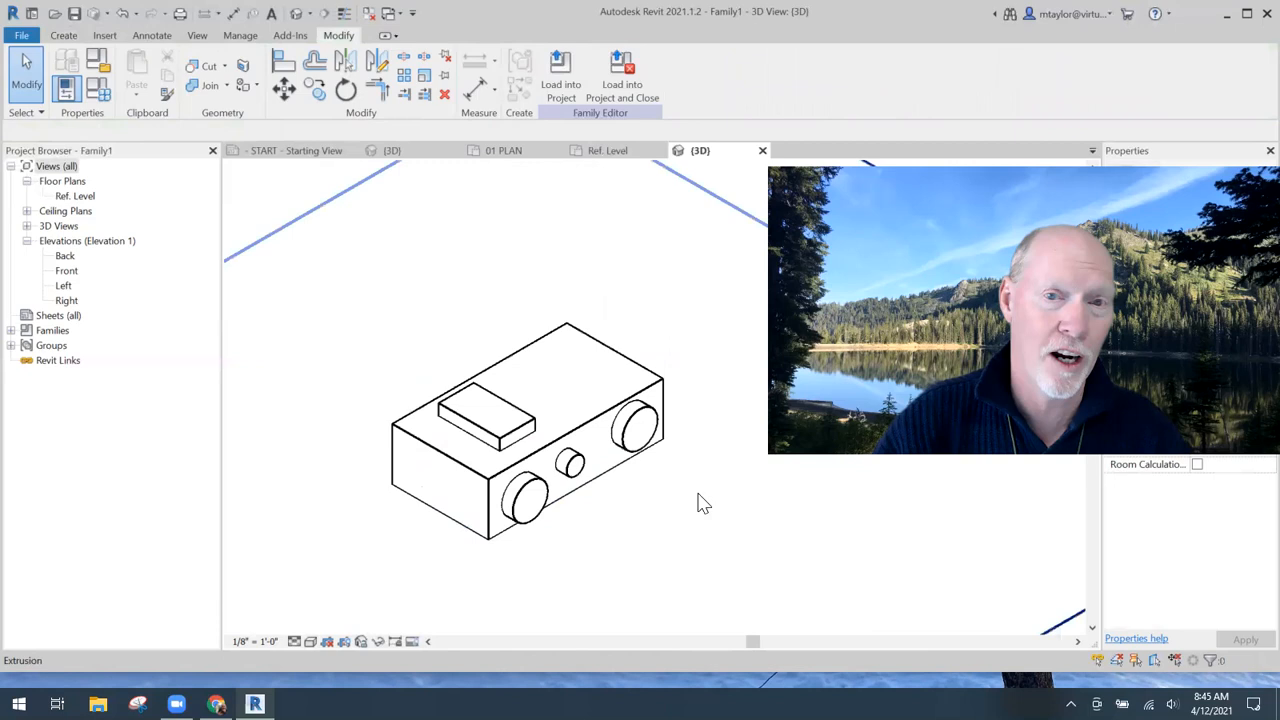
pyautogui.scroll(-1, 703, 503)
pyautogui.scroll(-1, 688, 535)
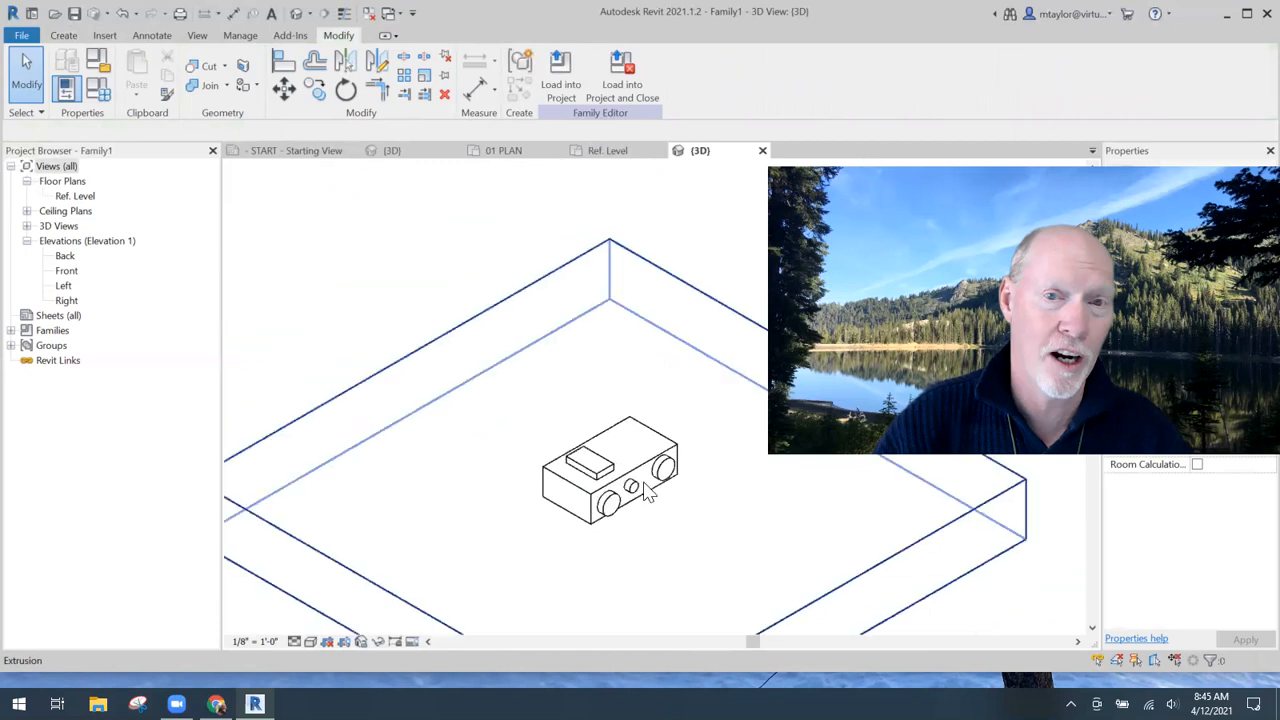
pyautogui.scroll(-1, 648, 490)
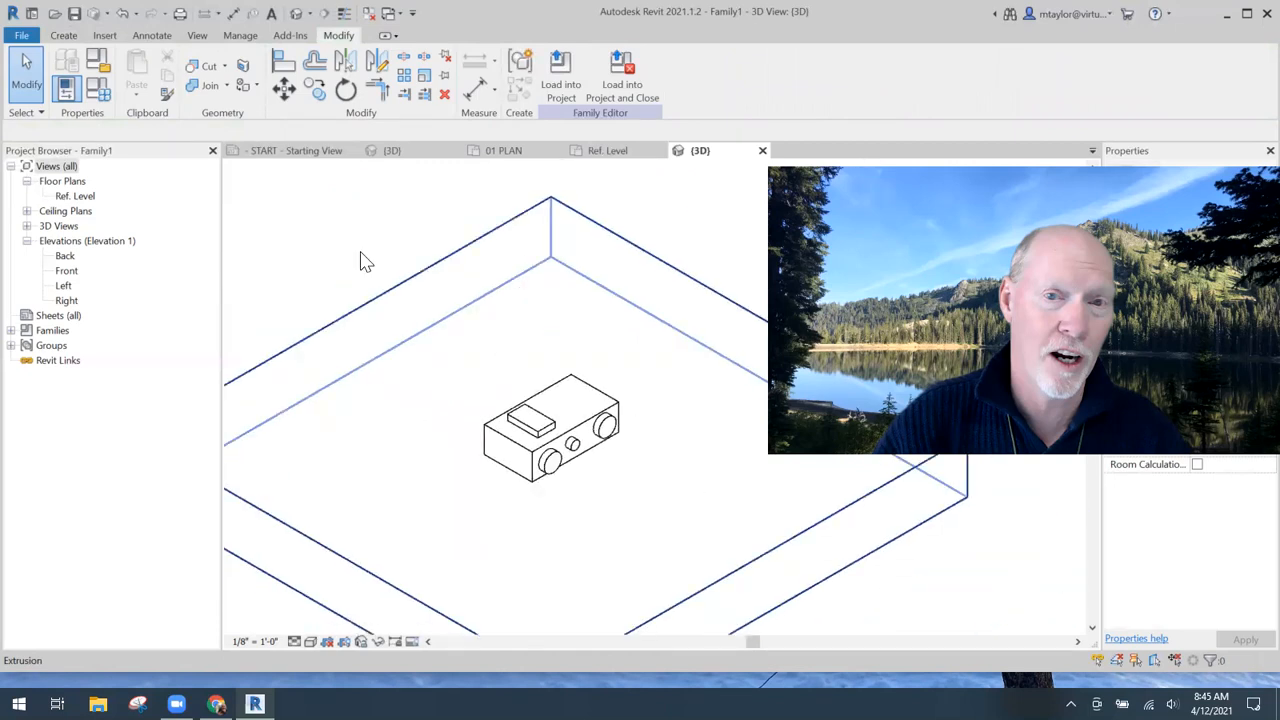
# - Open the Front and Left elevations and display the work plane grid in each
pyautogui.doubleClick(65, 272)
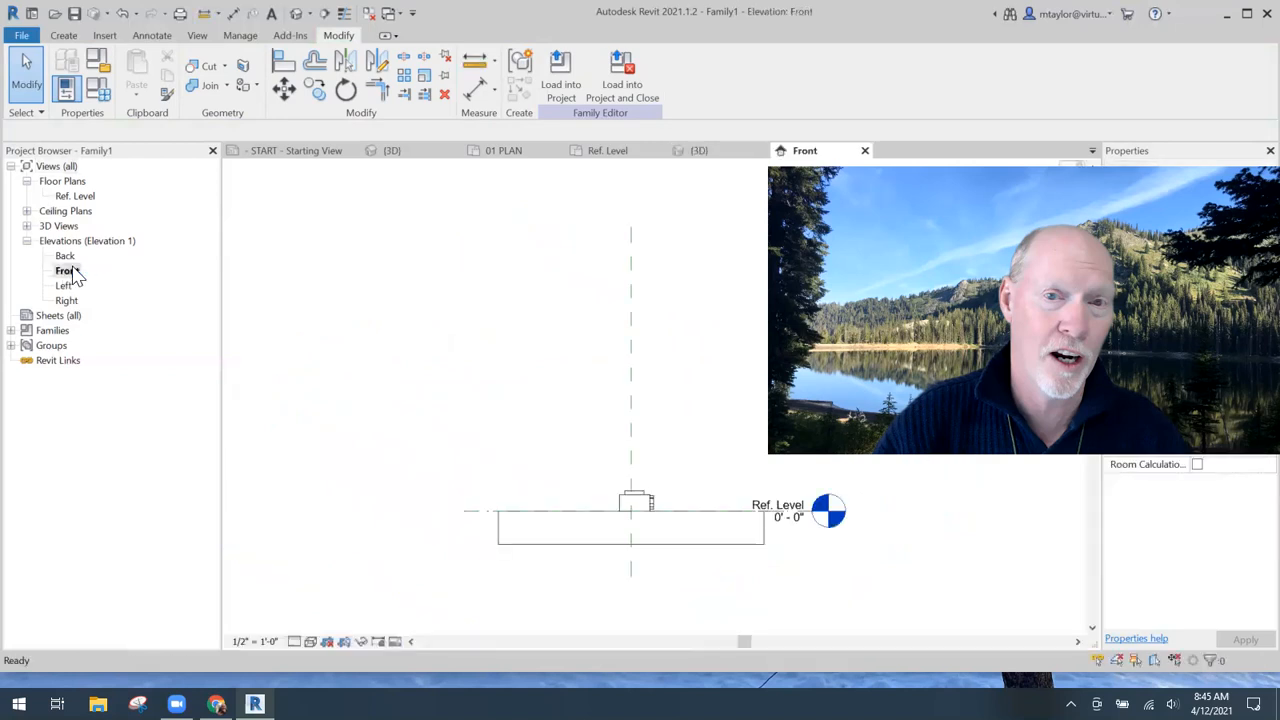
pyautogui.moveTo(650, 412); pyautogui.dragTo(598, 395, button='middle')
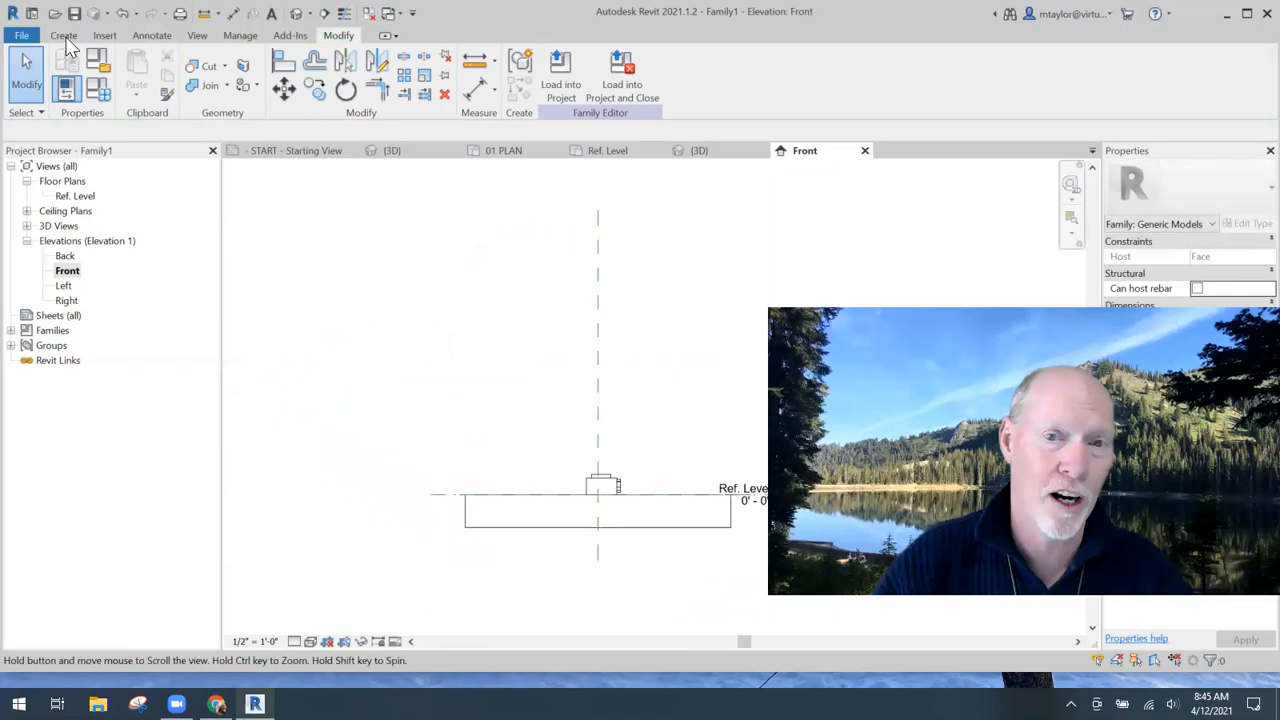
pyautogui.click(64, 36)
pyautogui.click(978, 82)
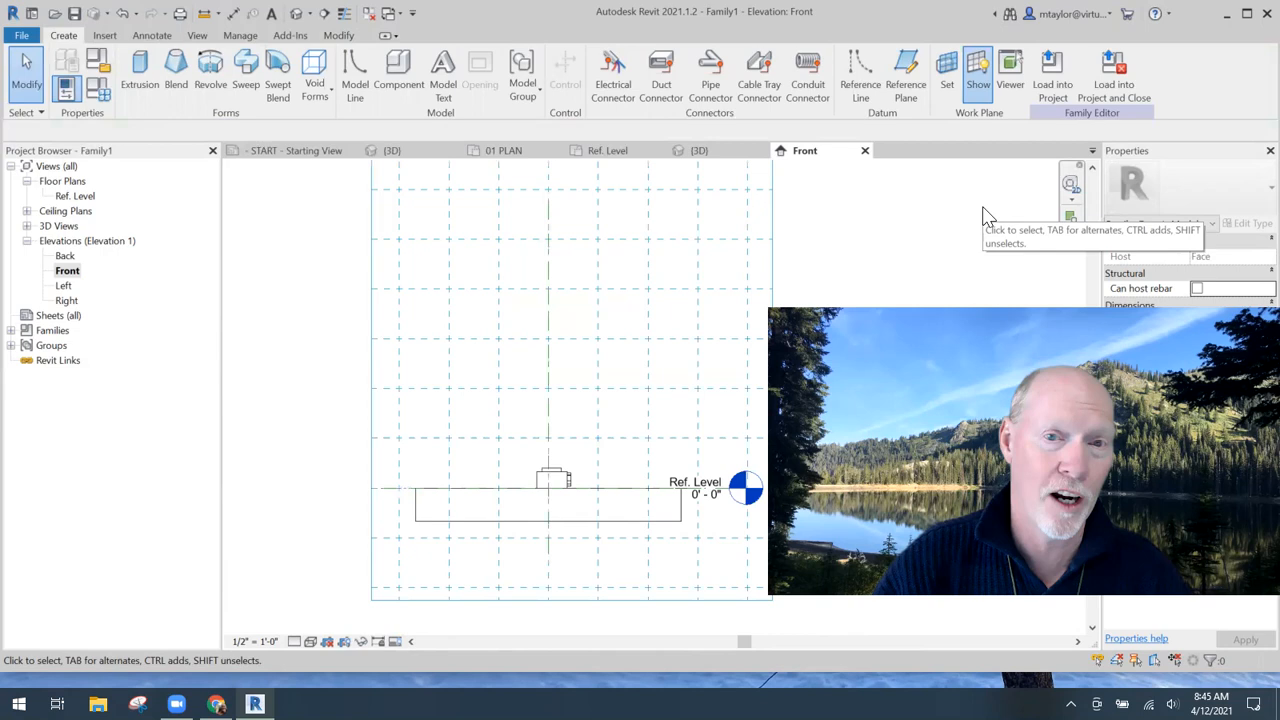
pyautogui.doubleClick(63, 286)
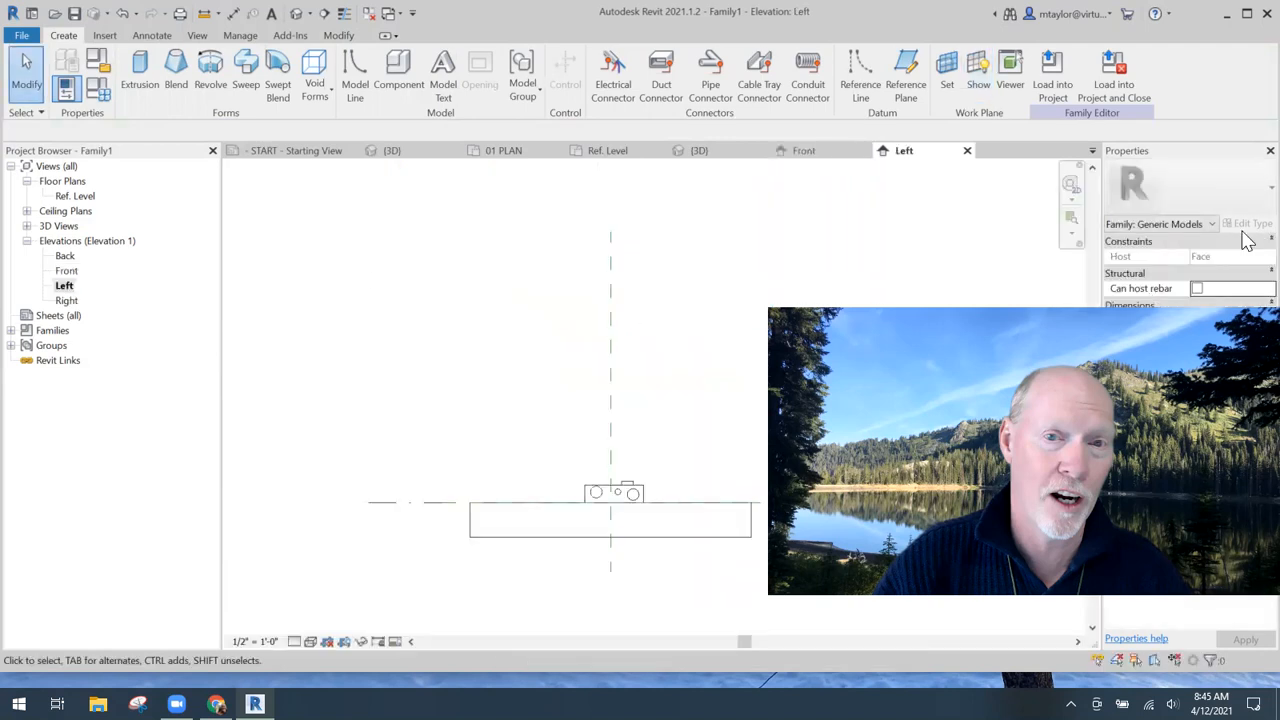
pyautogui.click(978, 70)
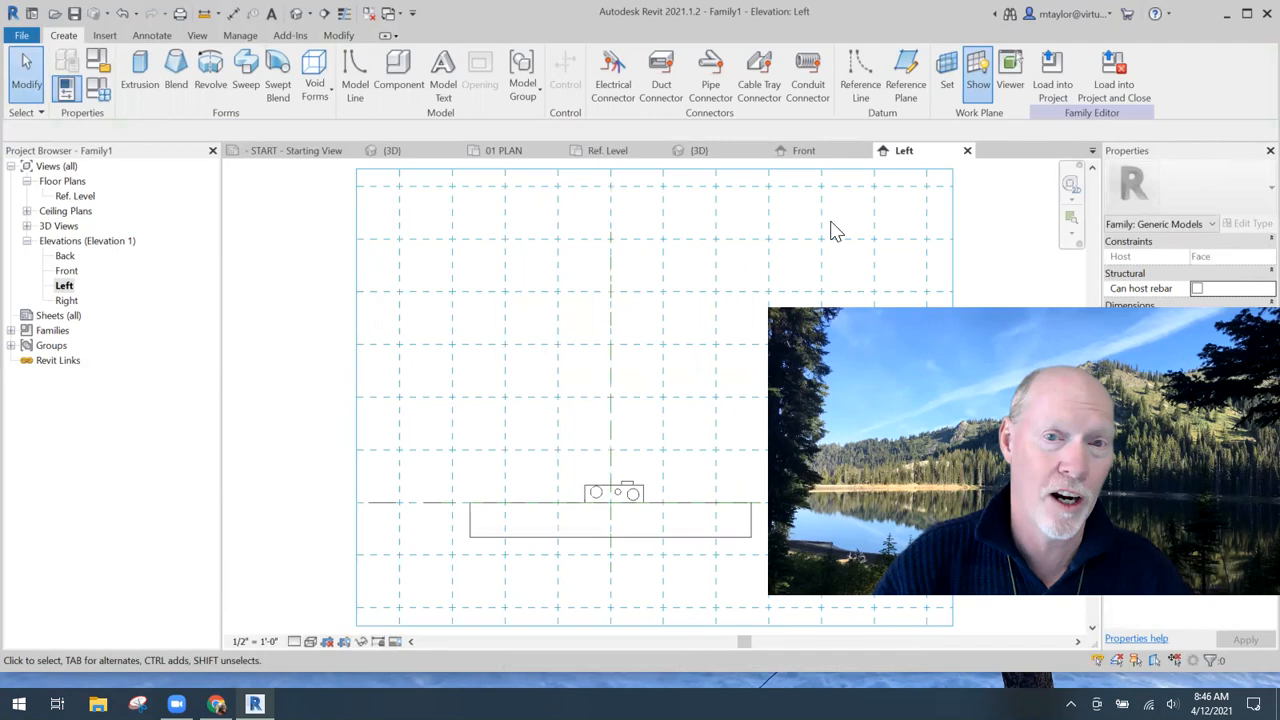
# - Display the work plane grid in the Ref. Level floor plan and return to the family's 3D view
pyautogui.doubleClick(77, 198)
pyautogui.click(351, 347)
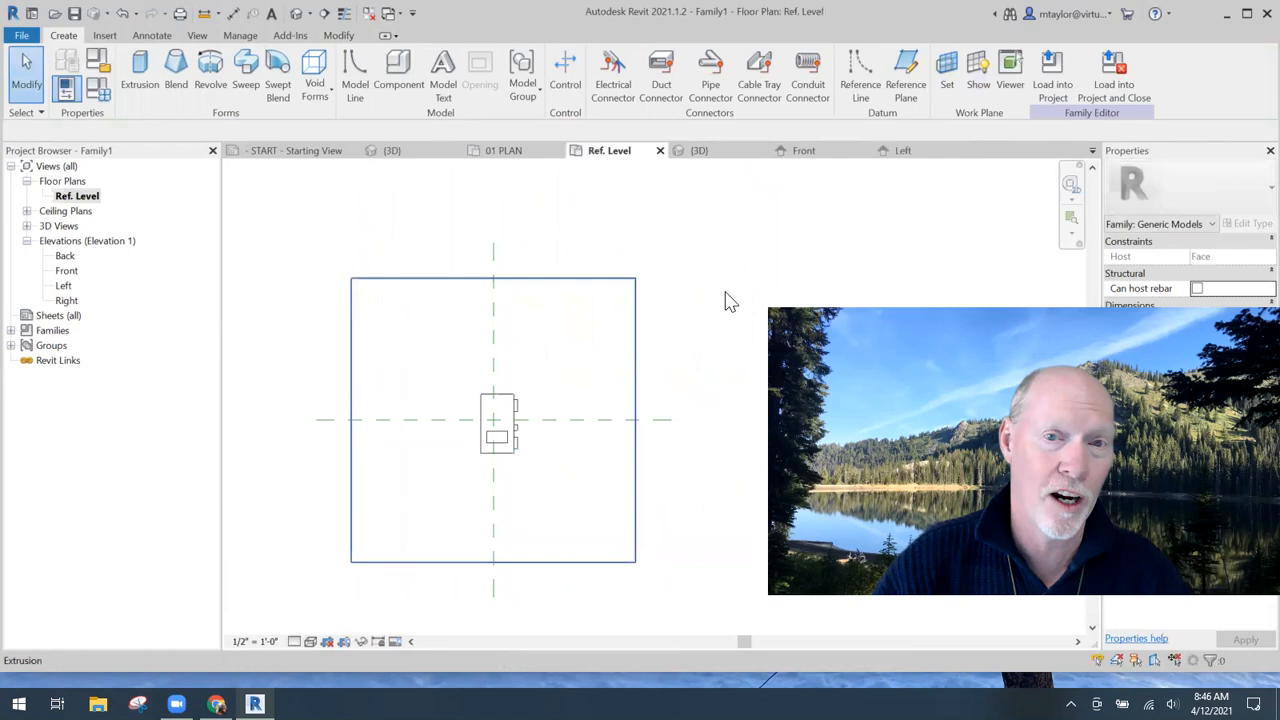
pyautogui.click(980, 88)
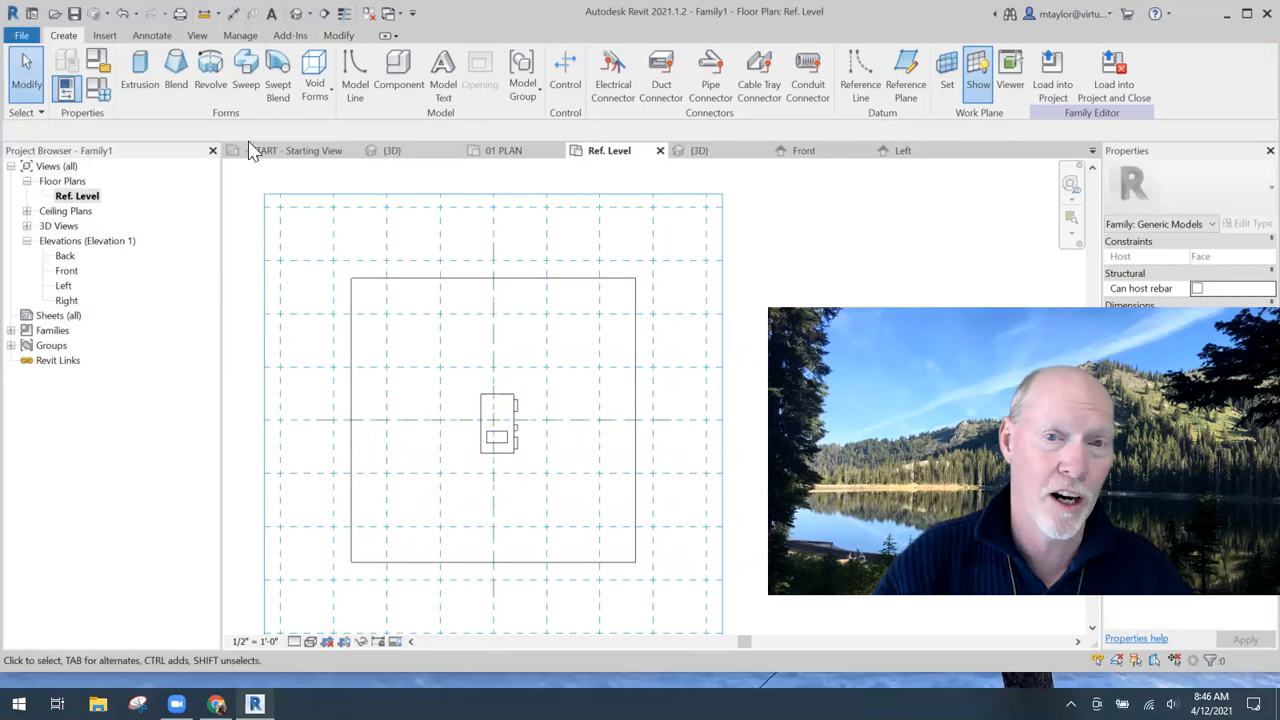
pyautogui.click(722, 152)
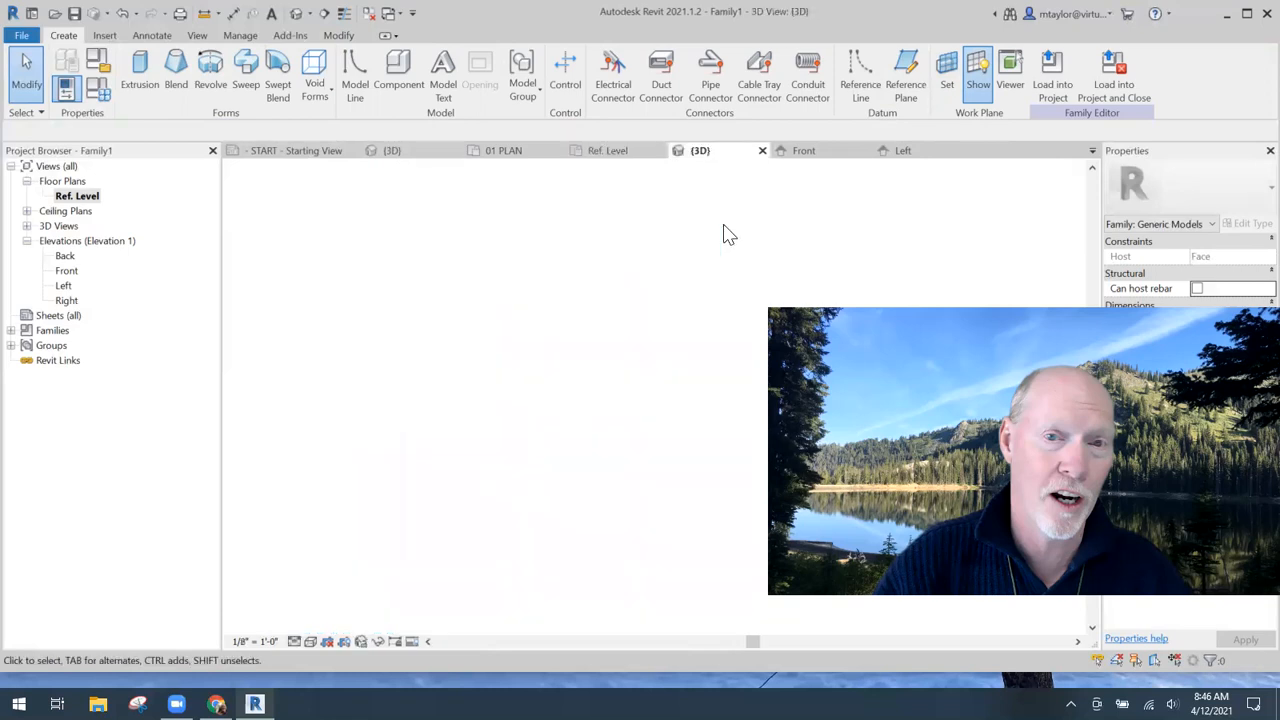
# - Show the work plane in the 3D view and draw a horizontal reference plane about 6" above the front/back center plane in Ref. Level
pyautogui.click(978, 72)
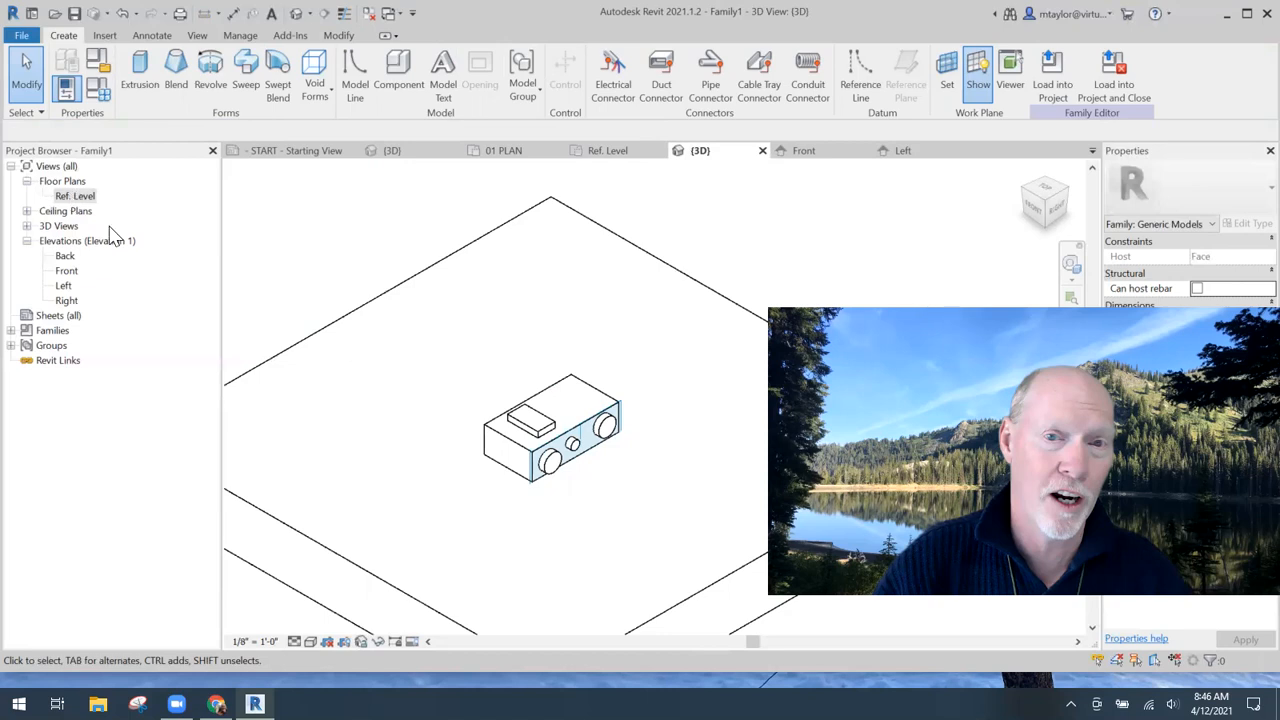
pyautogui.doubleClick(70, 197)
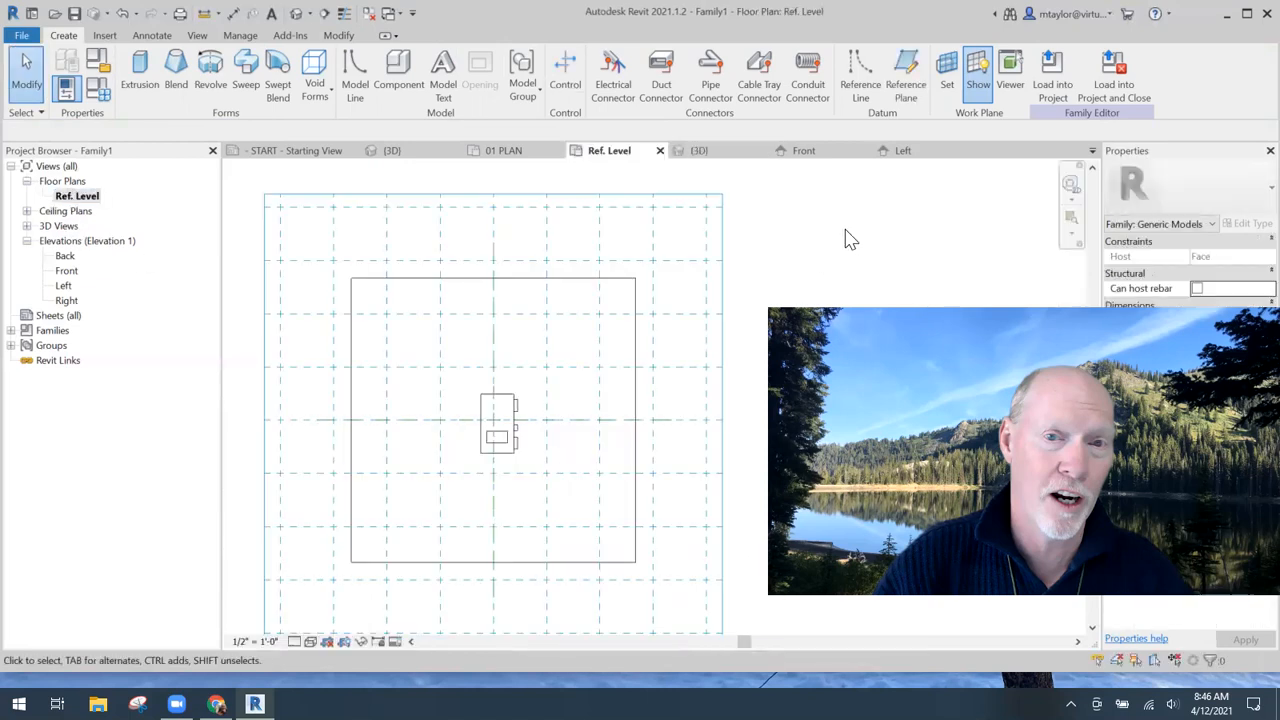
pyautogui.click(902, 86)
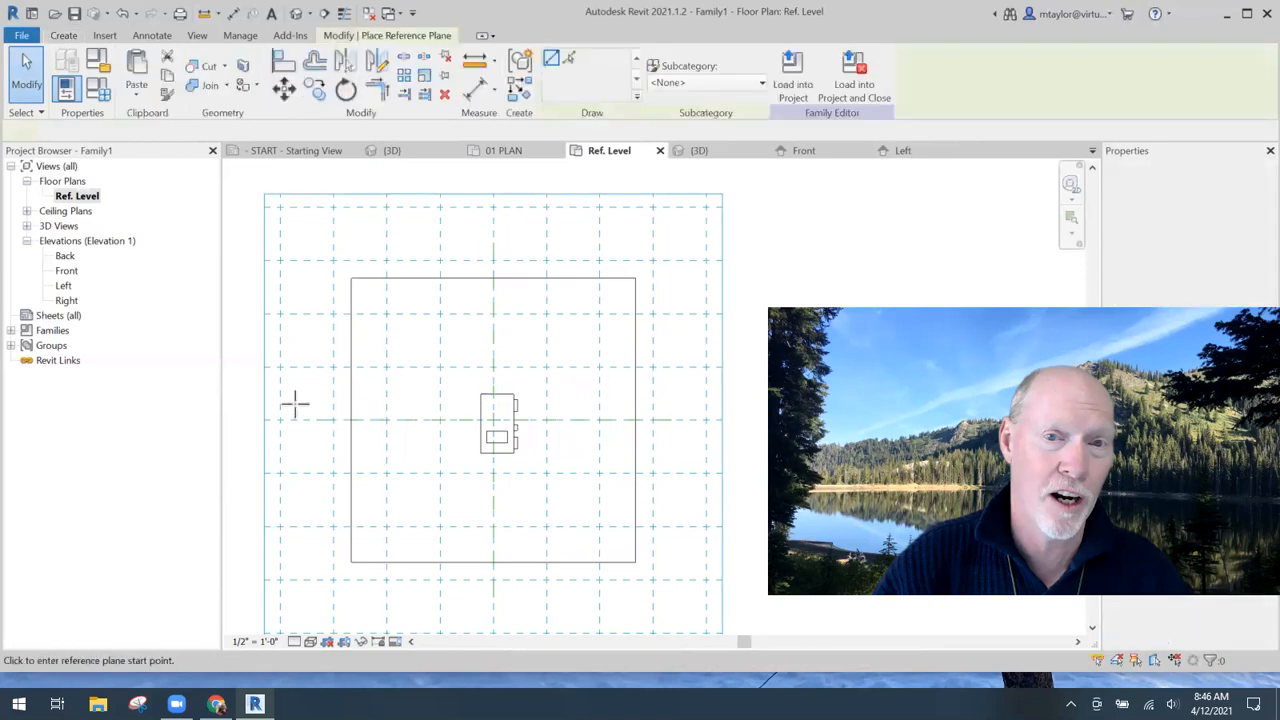
pyautogui.click(243, 401)
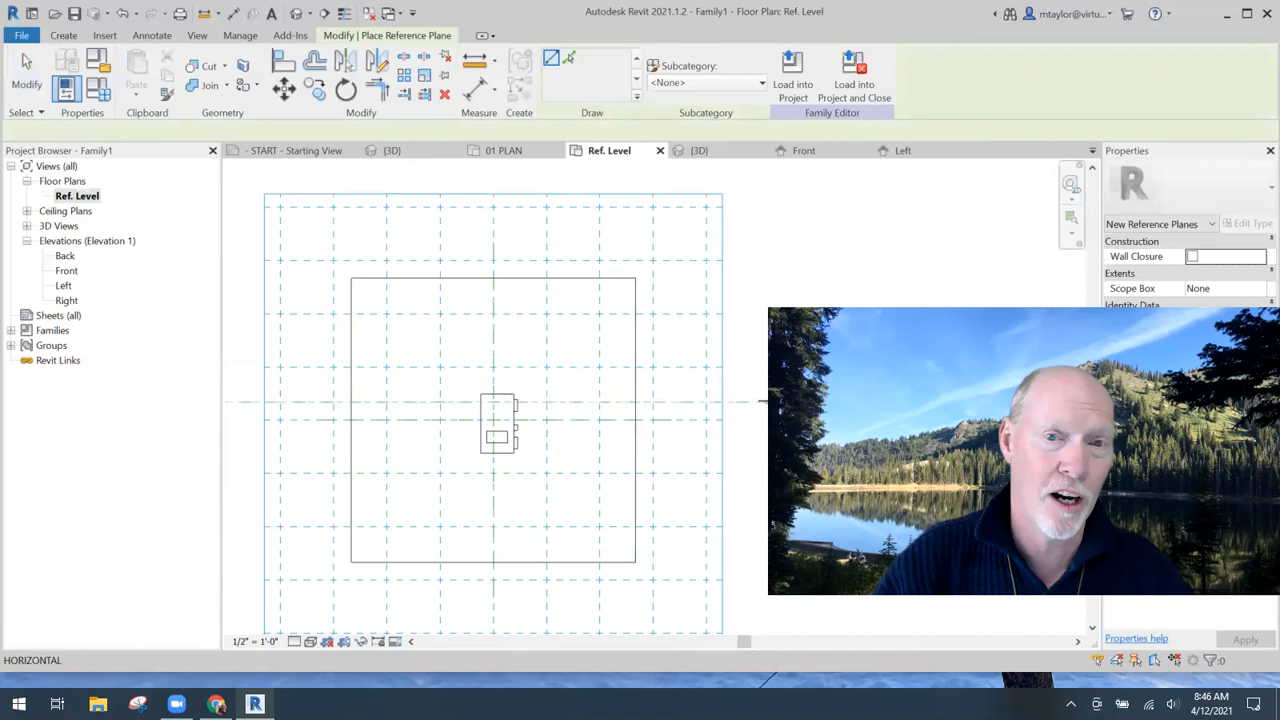
pyautogui.click(760, 401)
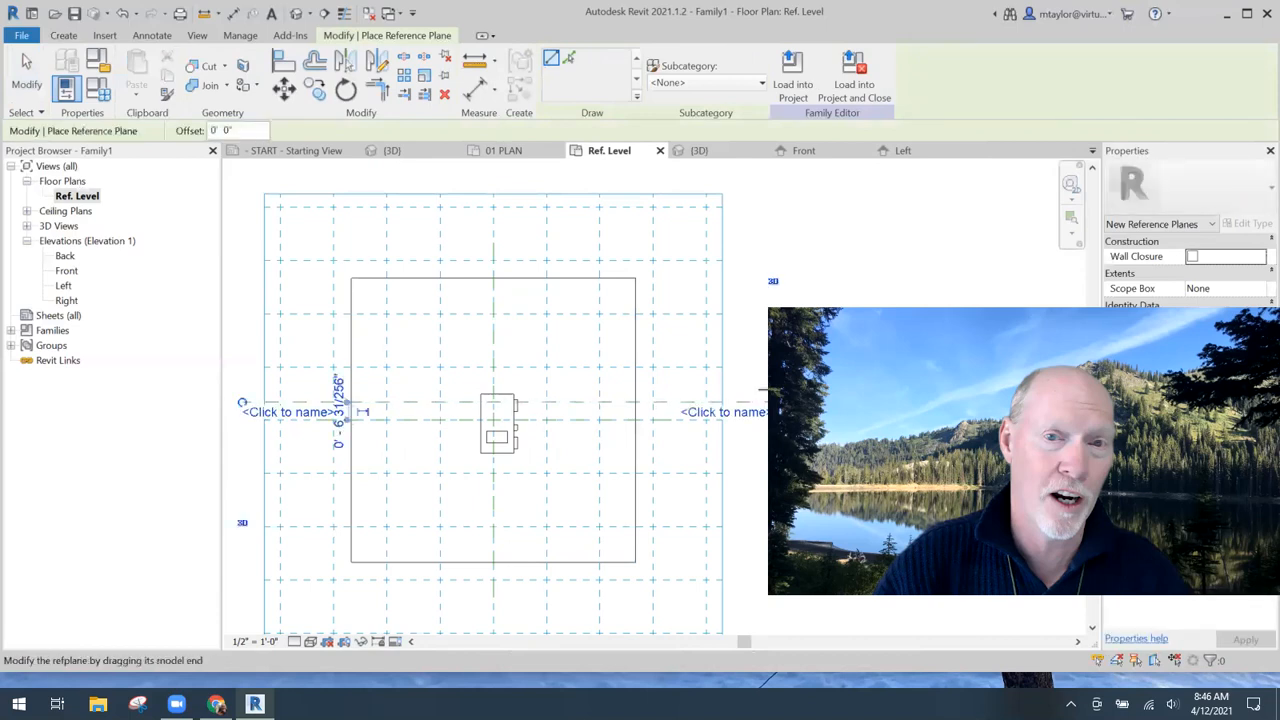
pyautogui.press('Escape')
pyautogui.press('Escape')
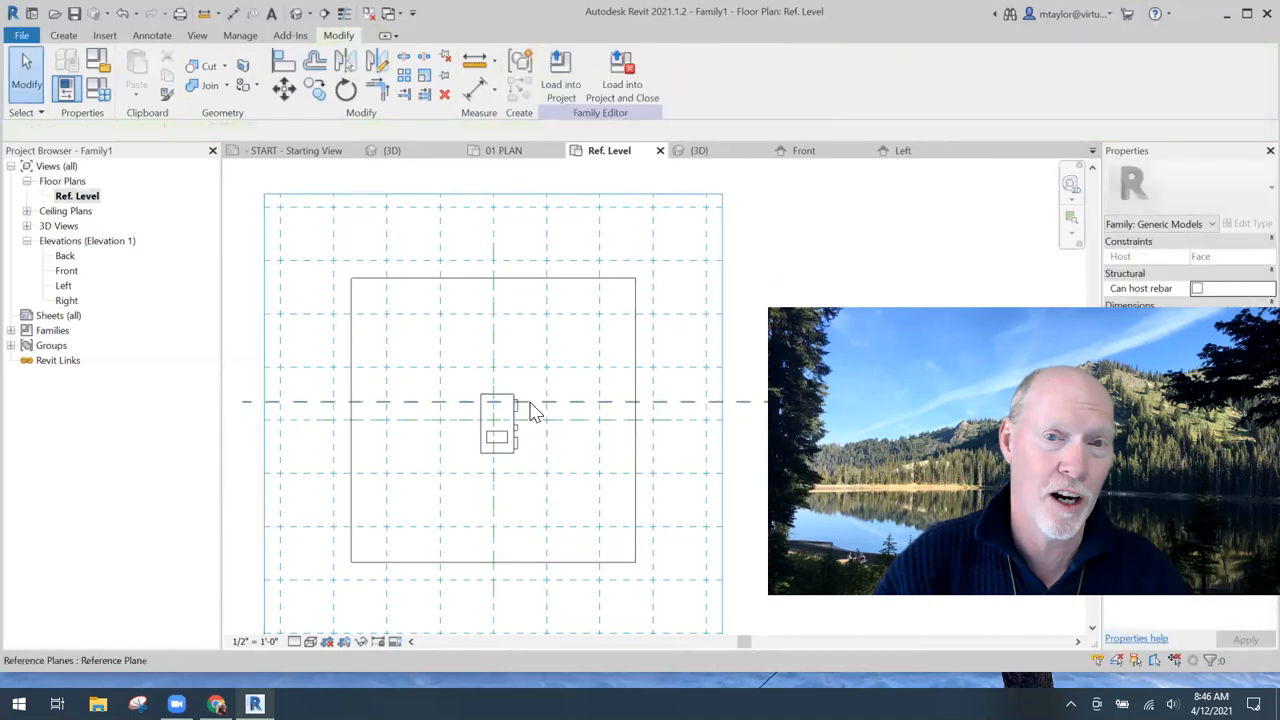
# - Align the new horizontal reference plane with the upper edge of the box in plan
pyautogui.scroll(2, 530, 416)
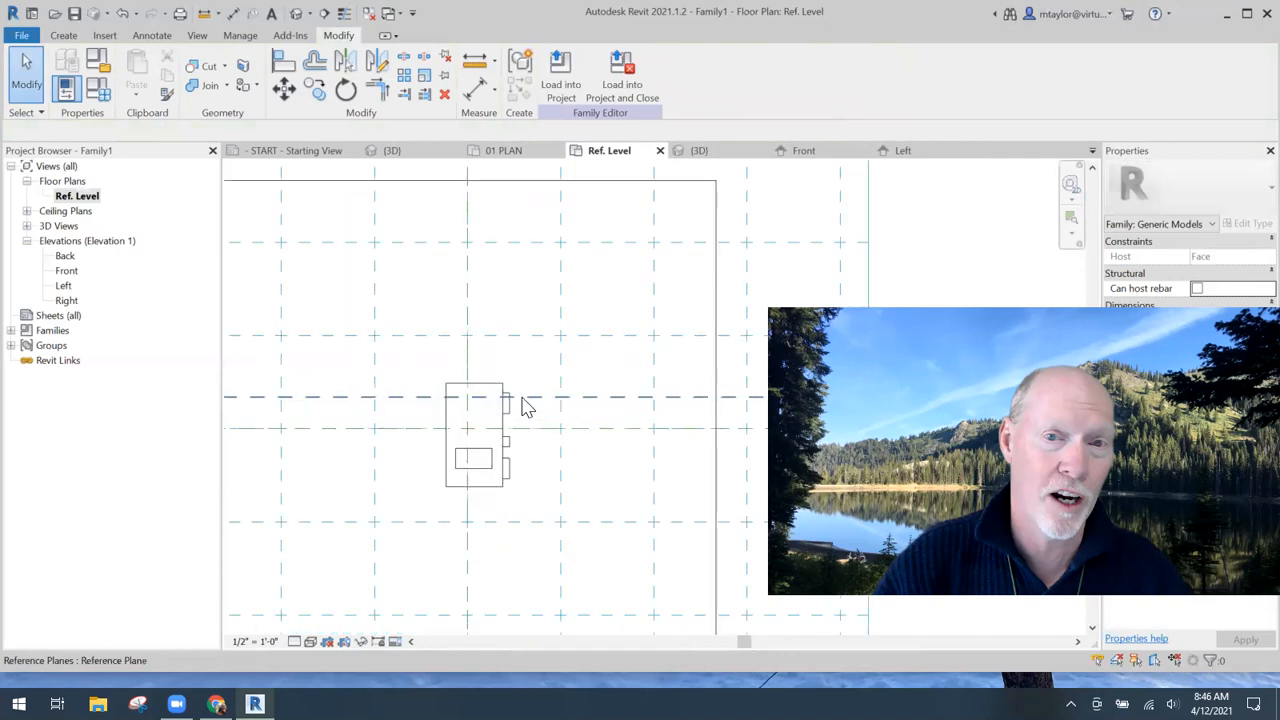
pyautogui.click(585, 398)
pyautogui.press('a')
pyautogui.press('l')
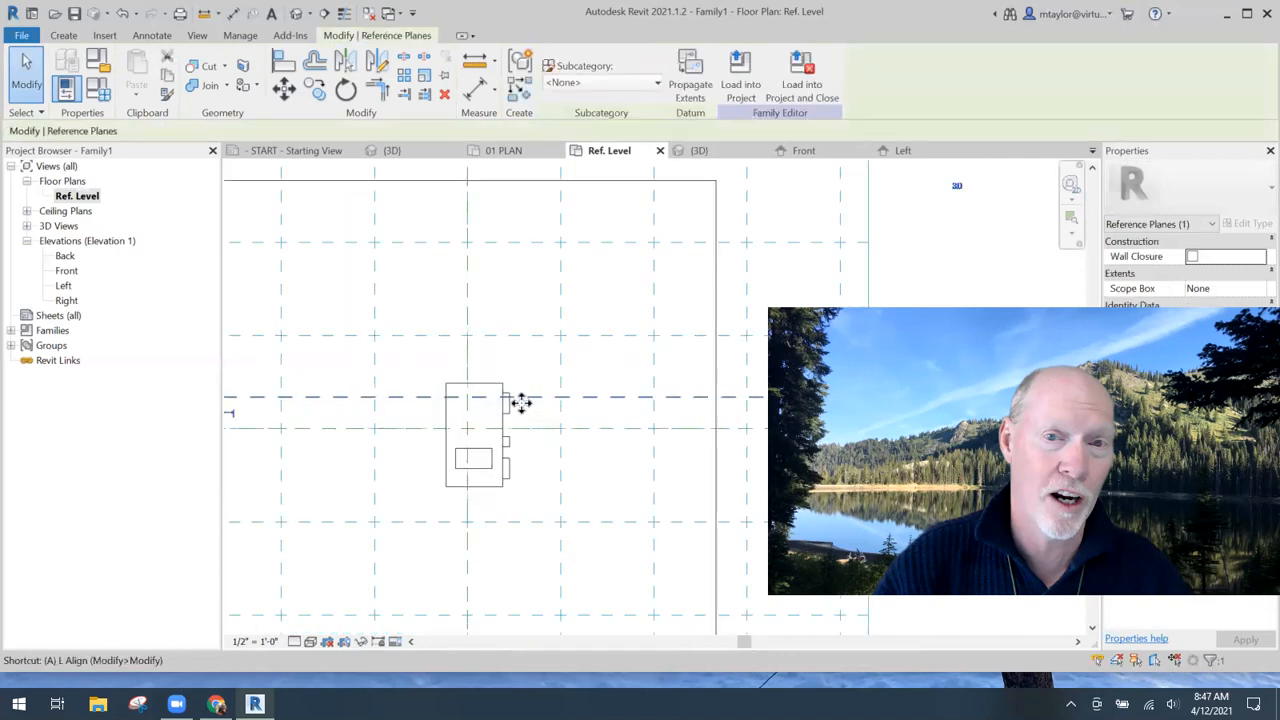
pyautogui.click(482, 383)
pyautogui.click(541, 397)
pyautogui.press('Escape')
pyautogui.press('Escape')
pyautogui.scroll(-5, 520, 400)
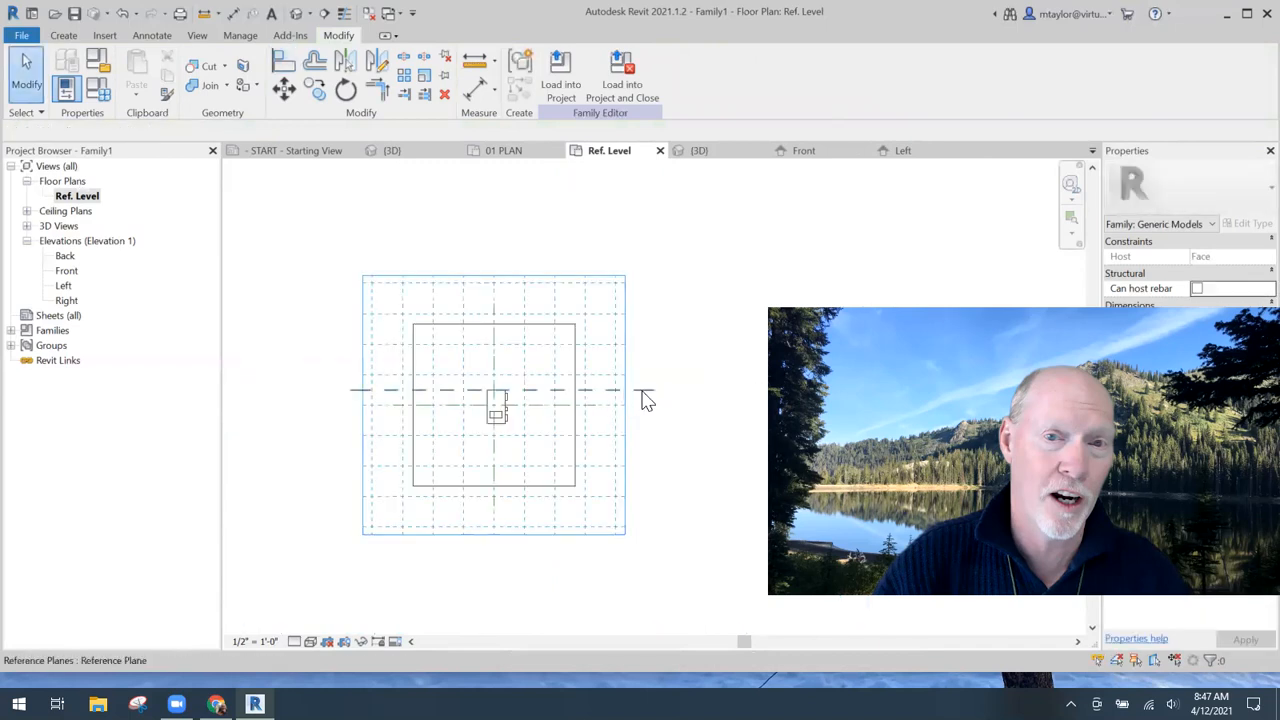
# - Name the aligned reference plane "top of box"
pyautogui.click(640, 391)
pyautogui.click(638, 401)
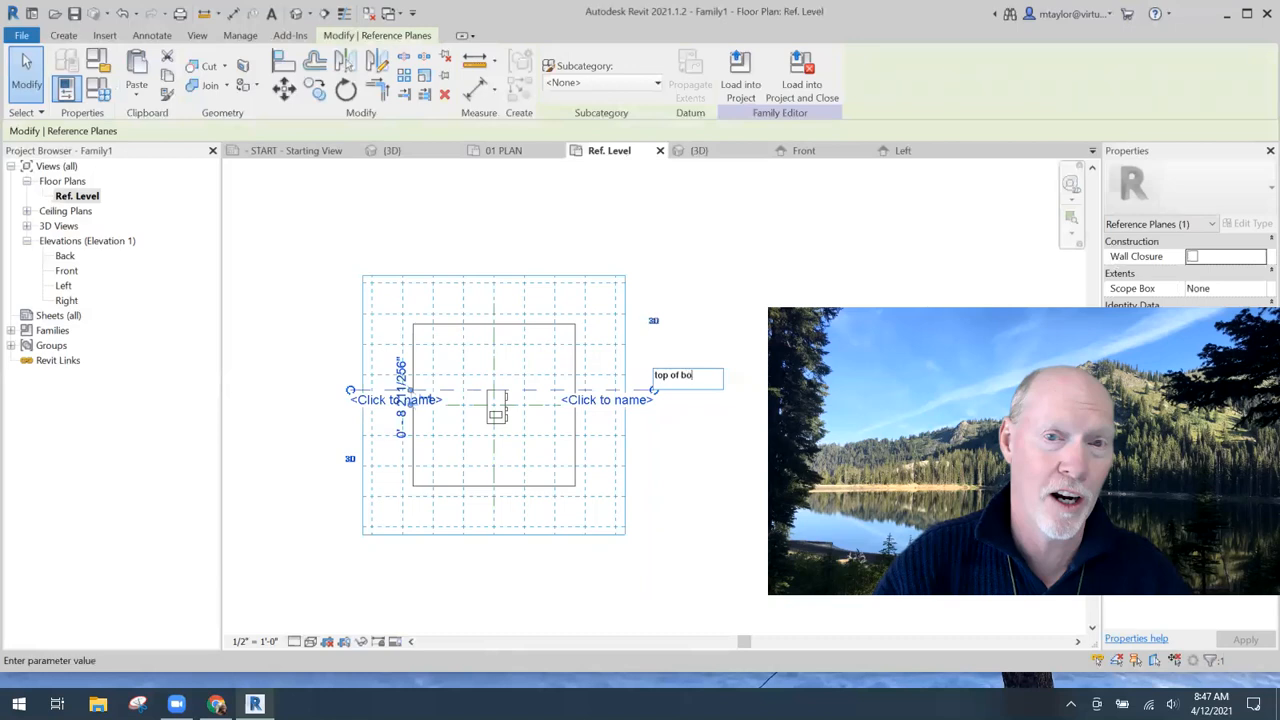
pyautogui.press('Return')
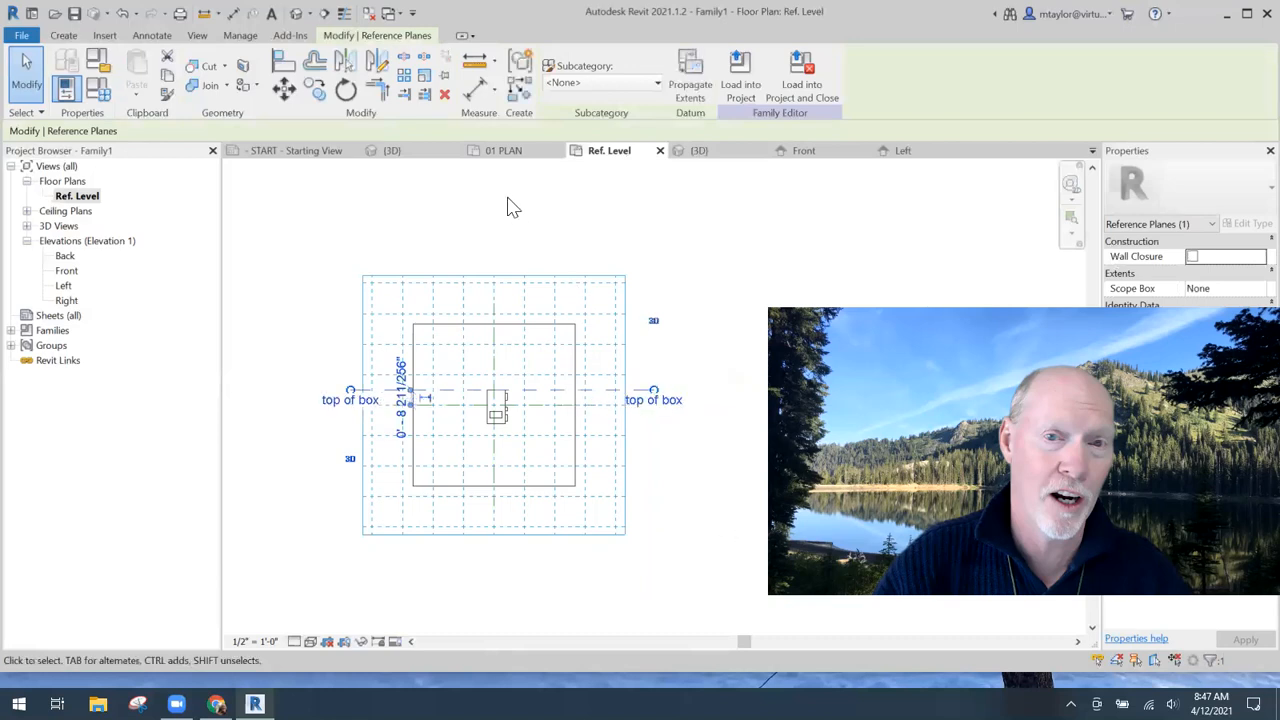
# - Start a new extrusion in the family's 3D view with Reference Plane : top of box as its work plane
pyautogui.click(718, 152)
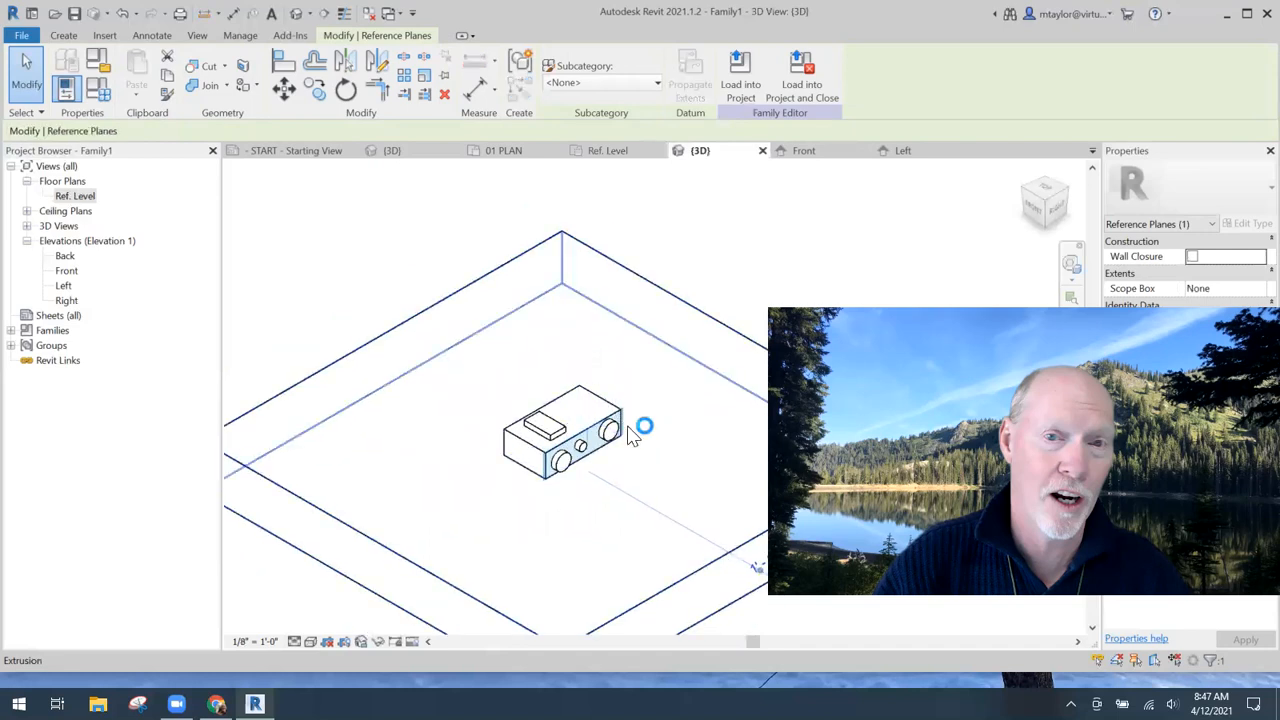
pyautogui.keyDown('shift'); pyautogui.moveTo(655, 428); pyautogui.dragTo(600, 257, button='middle'); pyautogui.keyUp('shift')
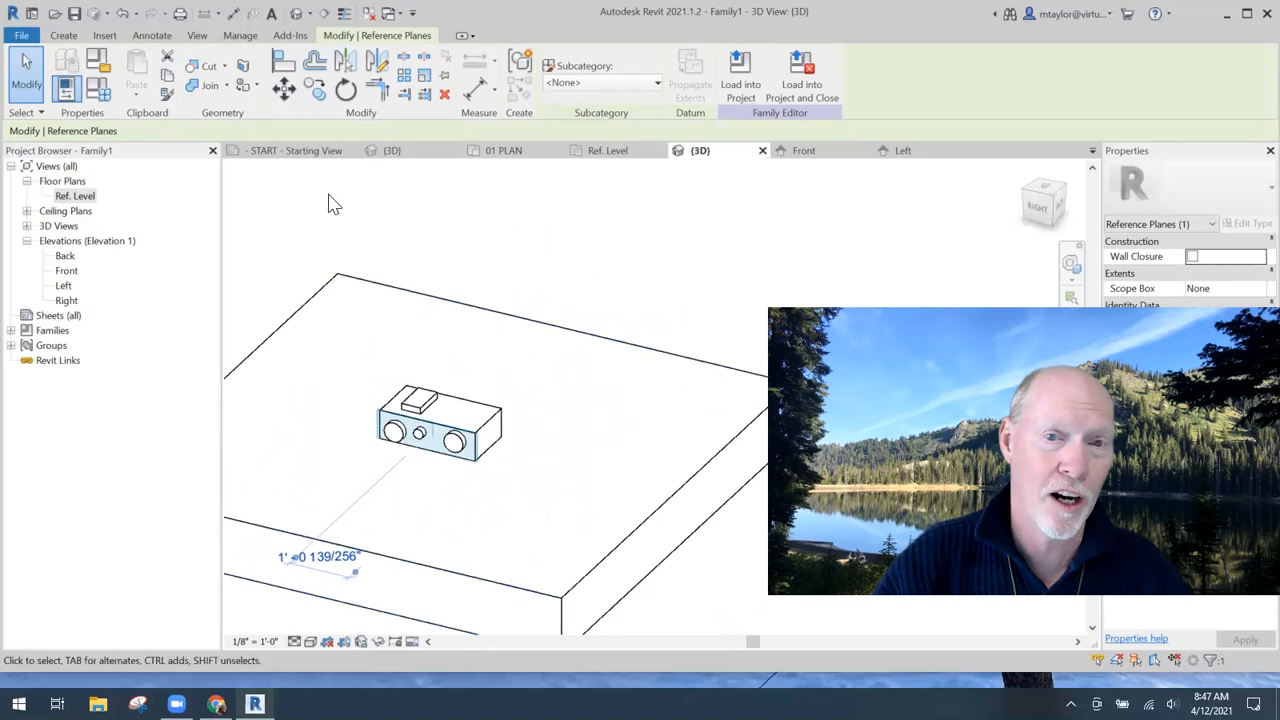
pyautogui.click(63, 37)
pyautogui.click(140, 75)
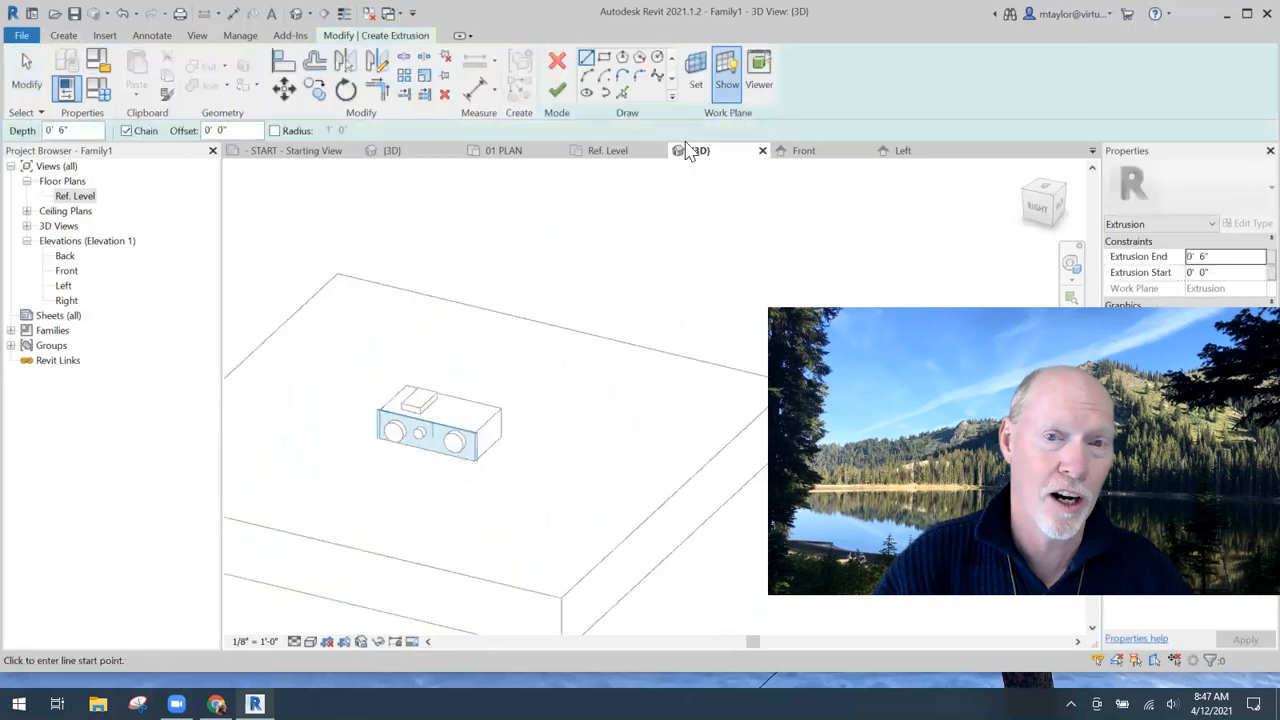
pyautogui.click(696, 75)
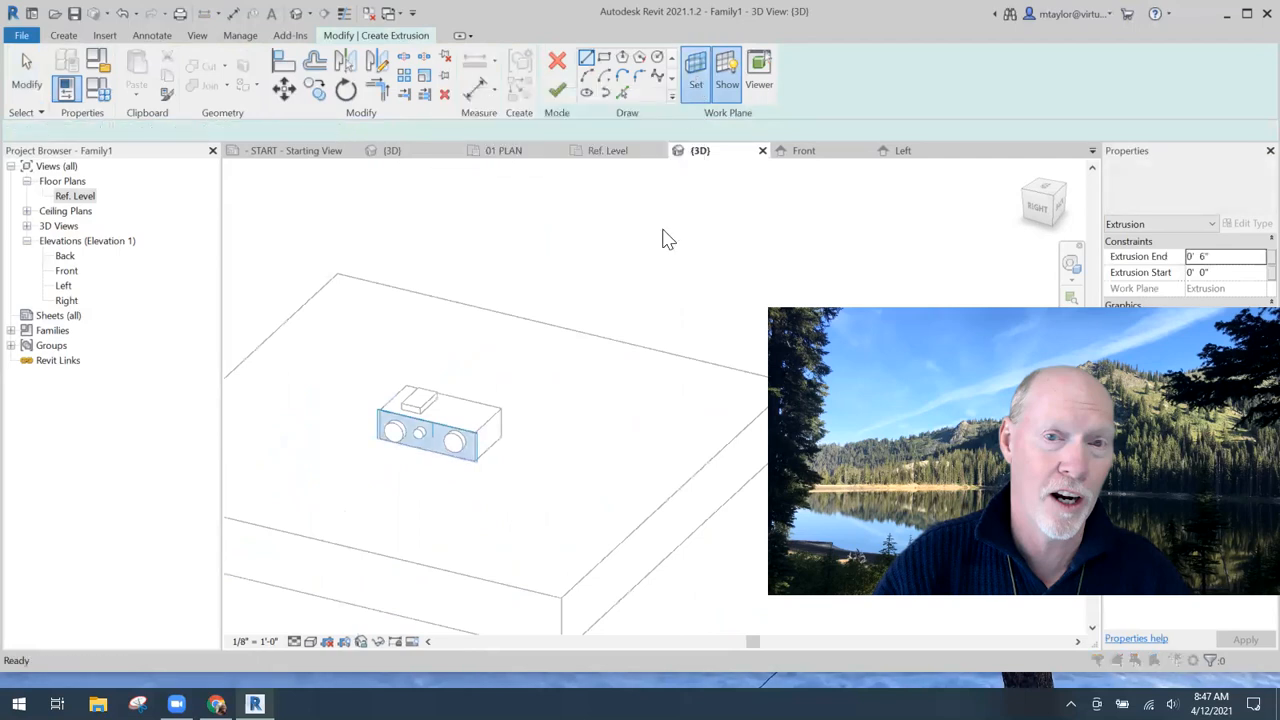
pyautogui.click(463, 300)
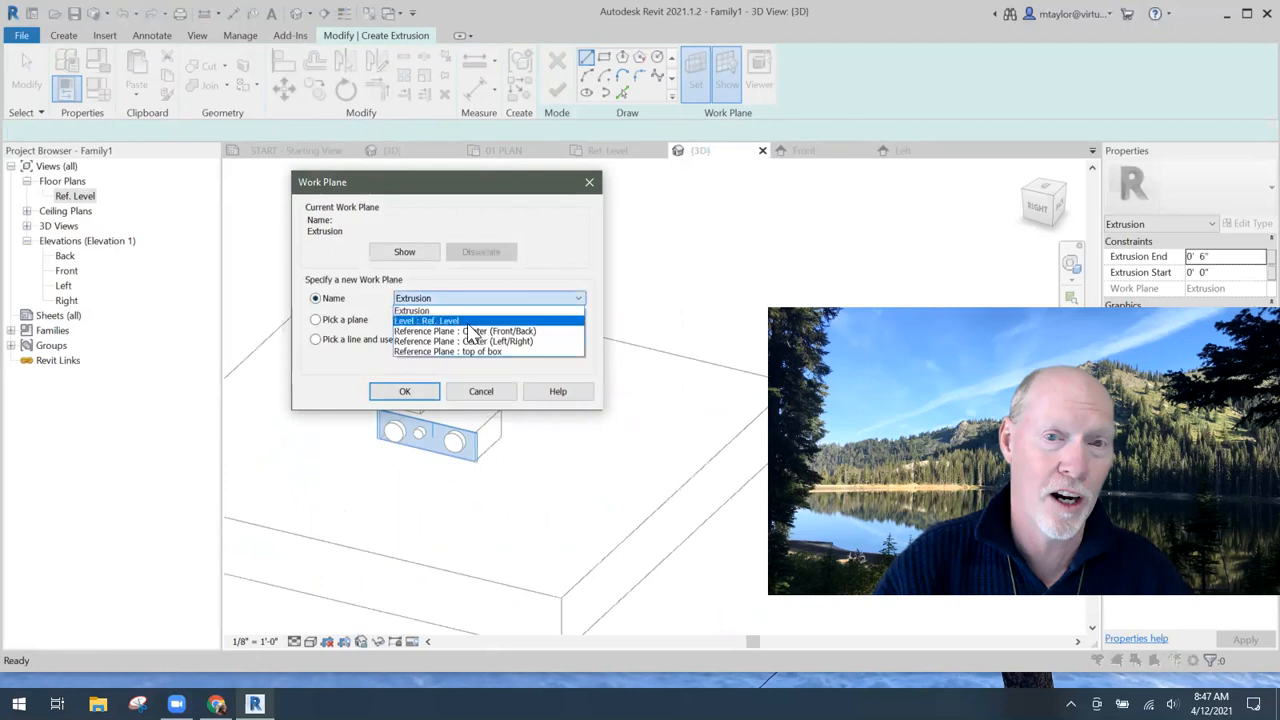
pyautogui.click(455, 354)
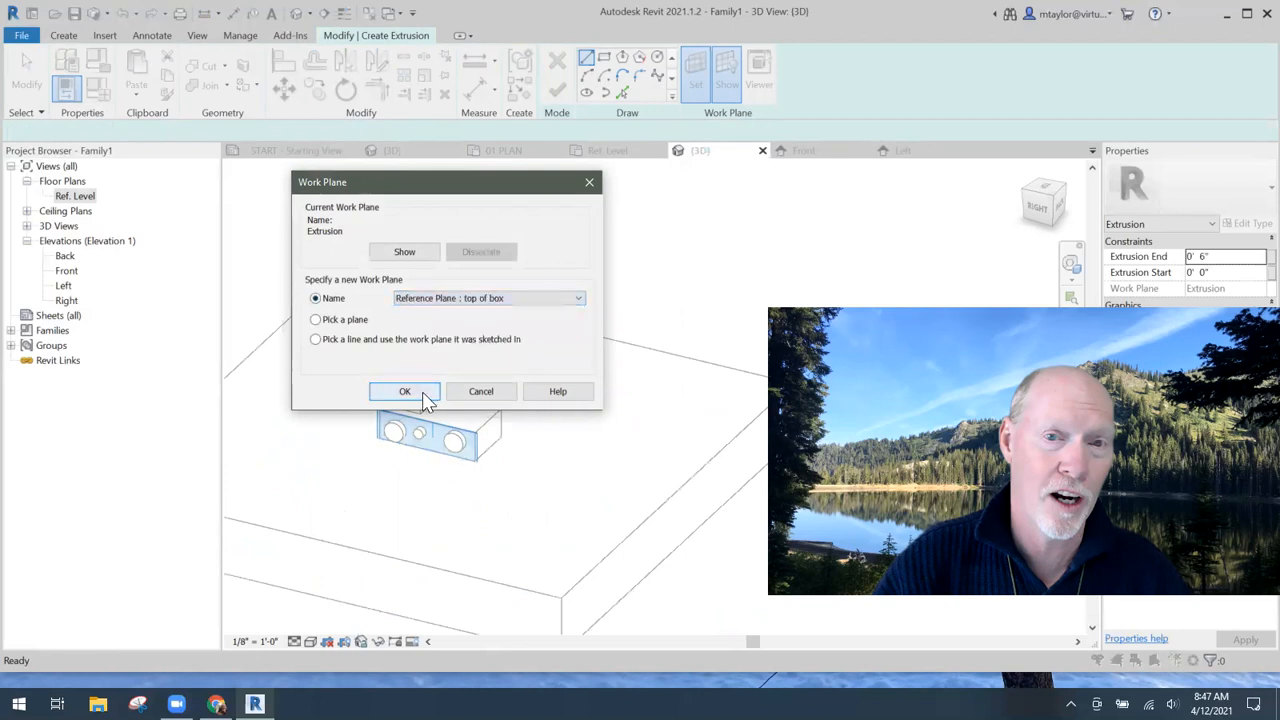
pyautogui.click(486, 302)
pyautogui.click(486, 298)
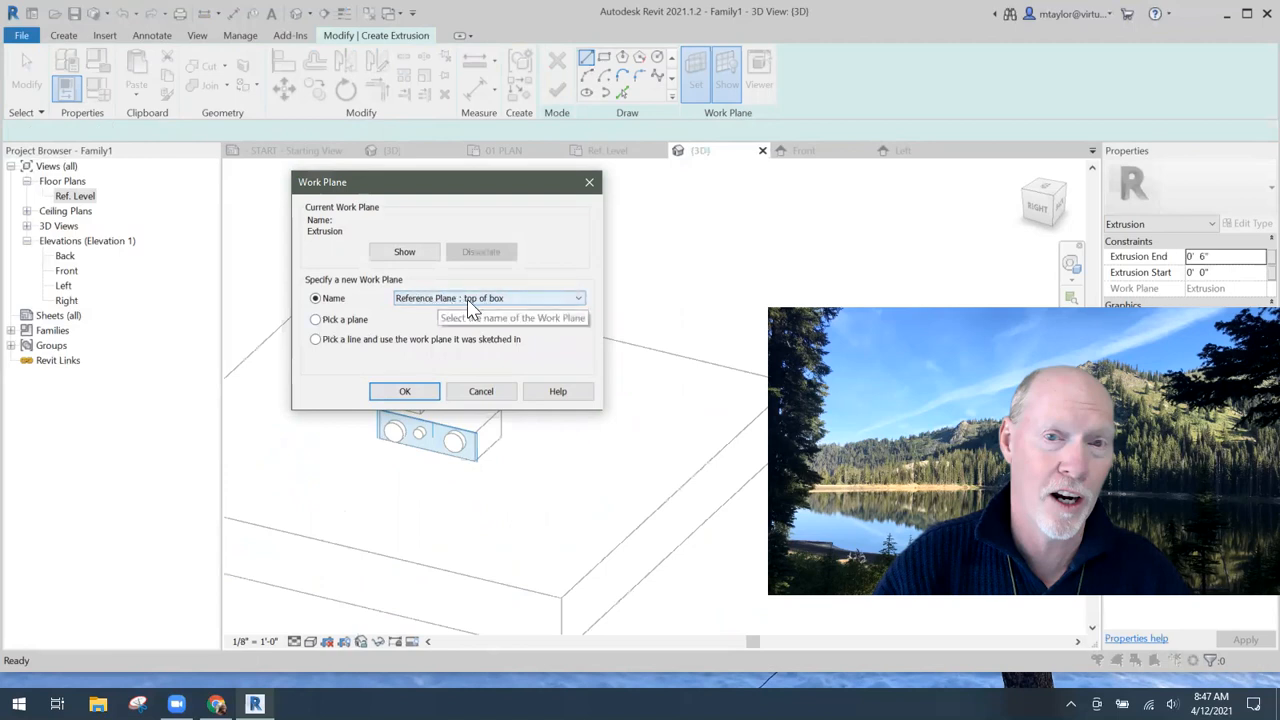
pyautogui.click(405, 391)
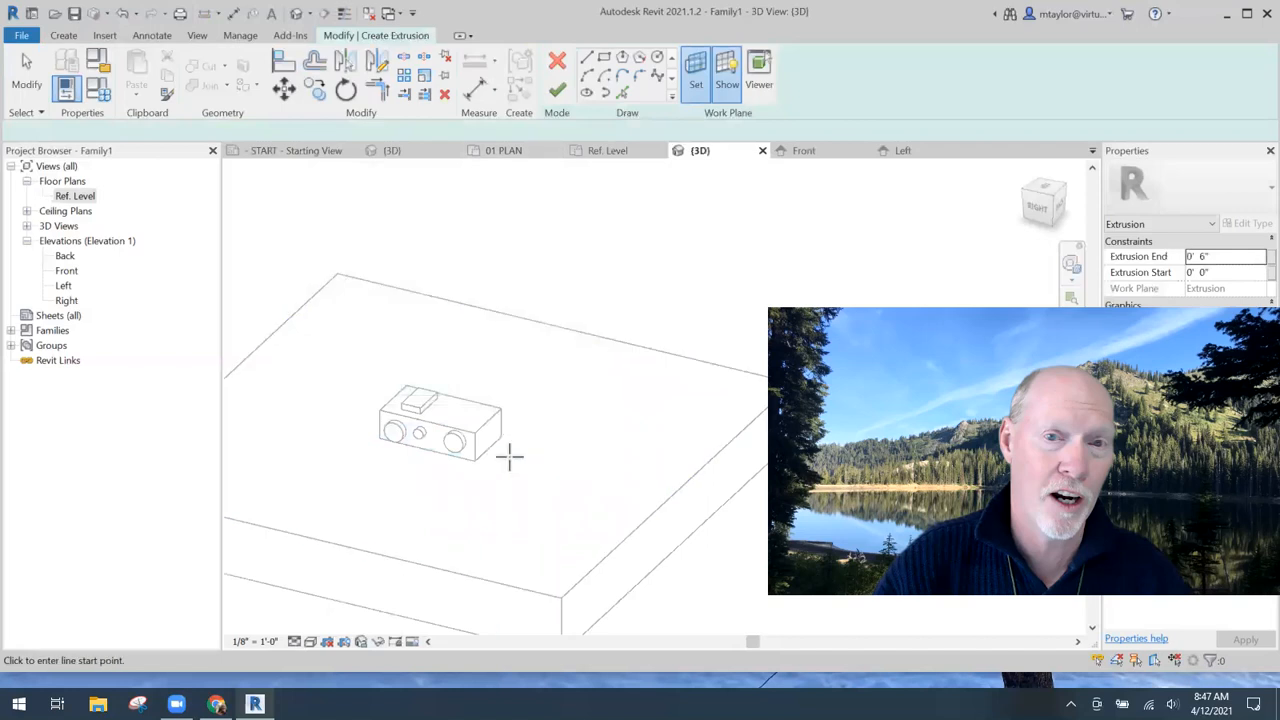
# - Sketch a closed five-sided upright profile with a sloping edge, starting from the box's end corner, and finish the extrusion
pyautogui.click(500, 443)
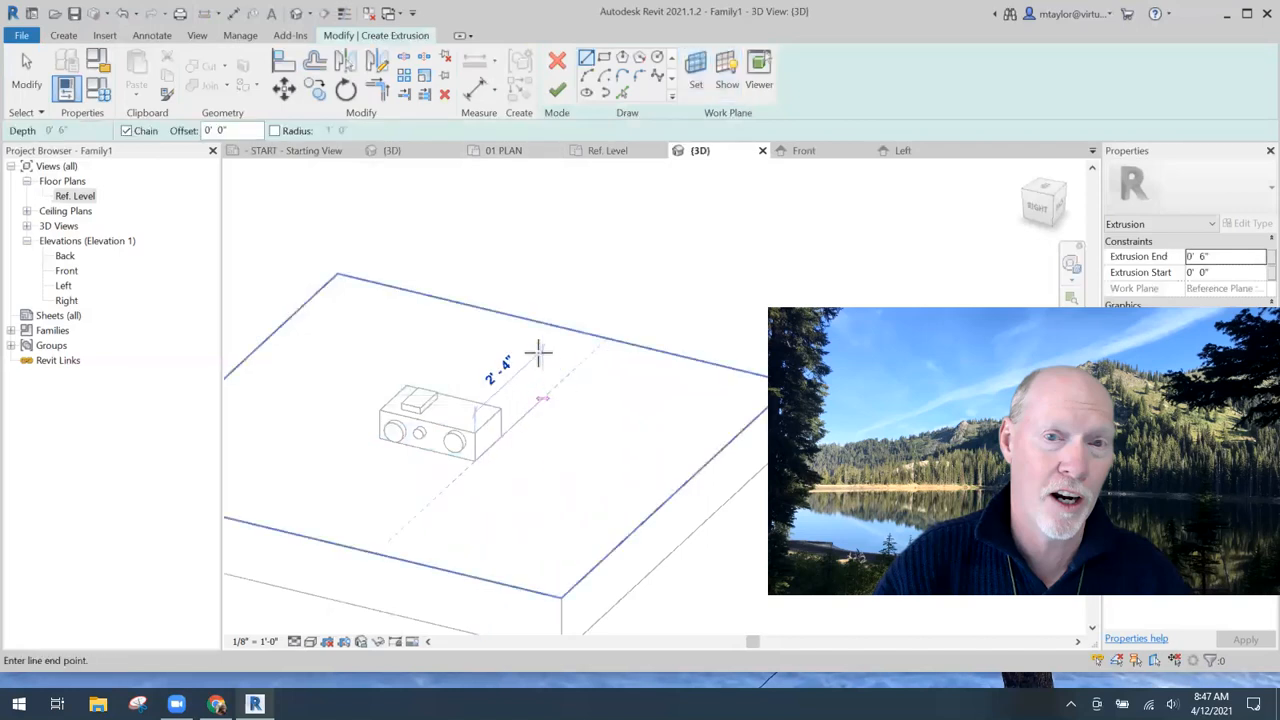
pyautogui.click(540, 278)
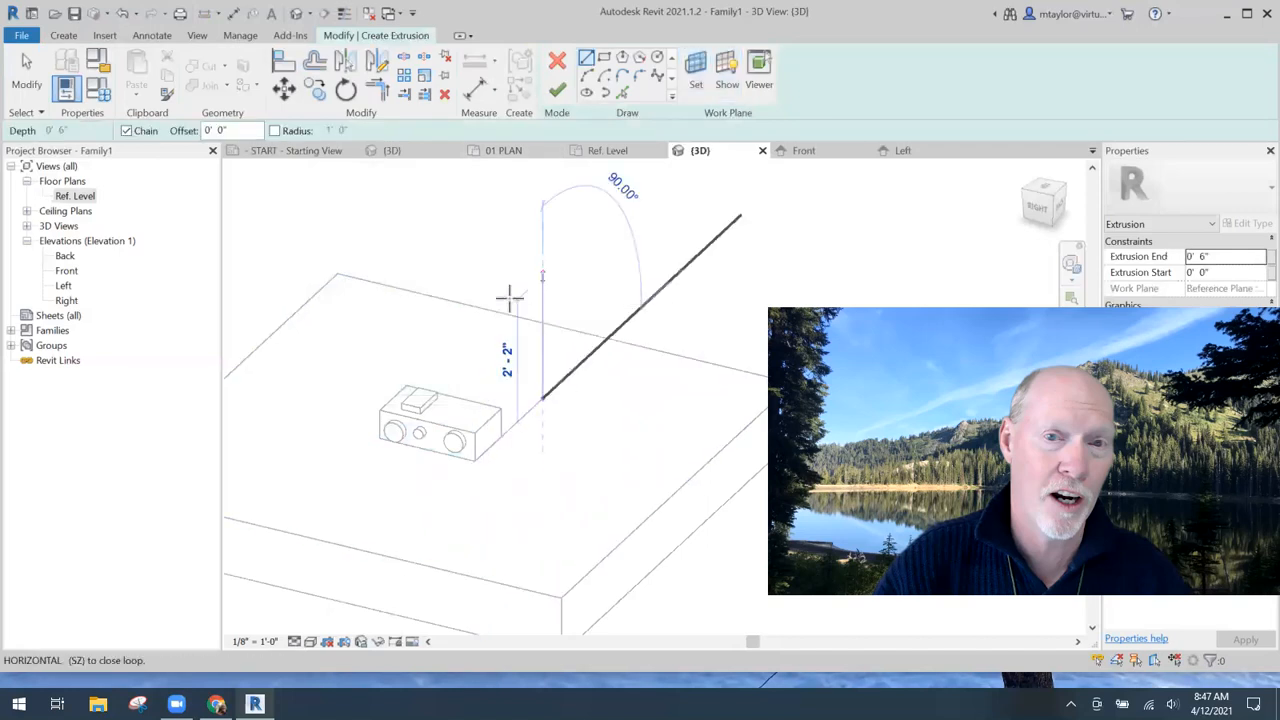
pyautogui.click(515, 299)
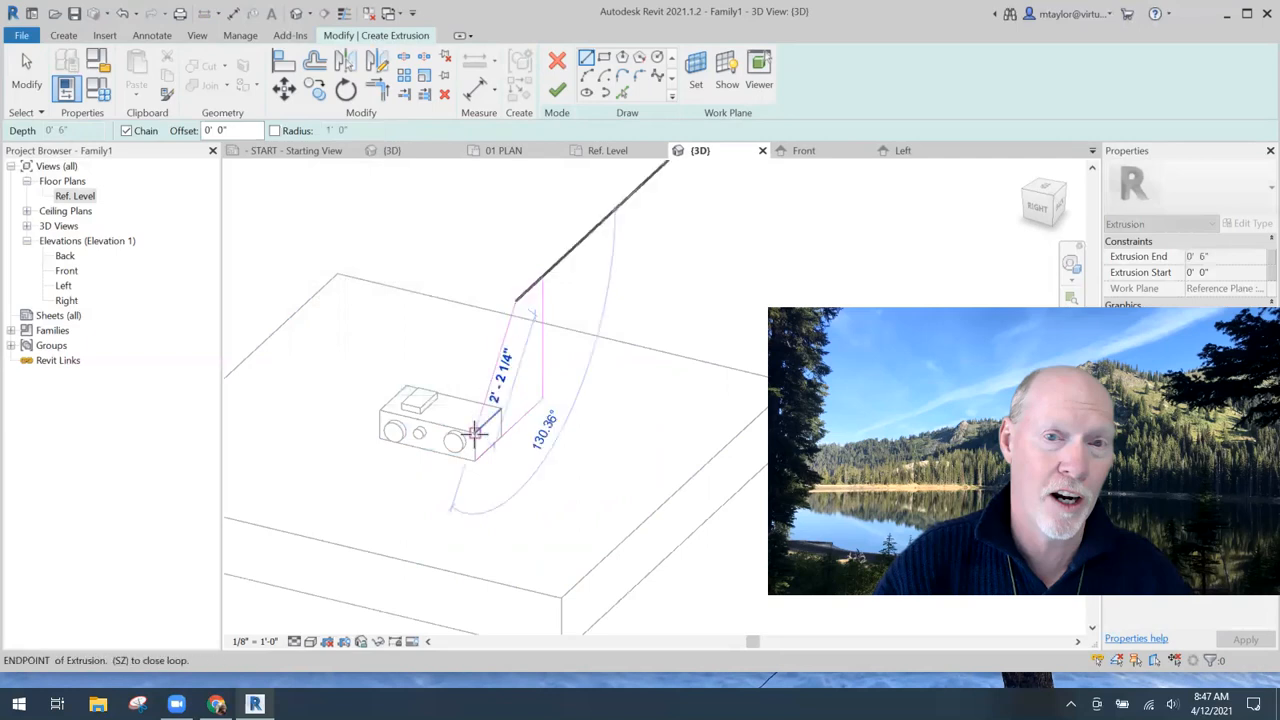
pyautogui.click(479, 432)
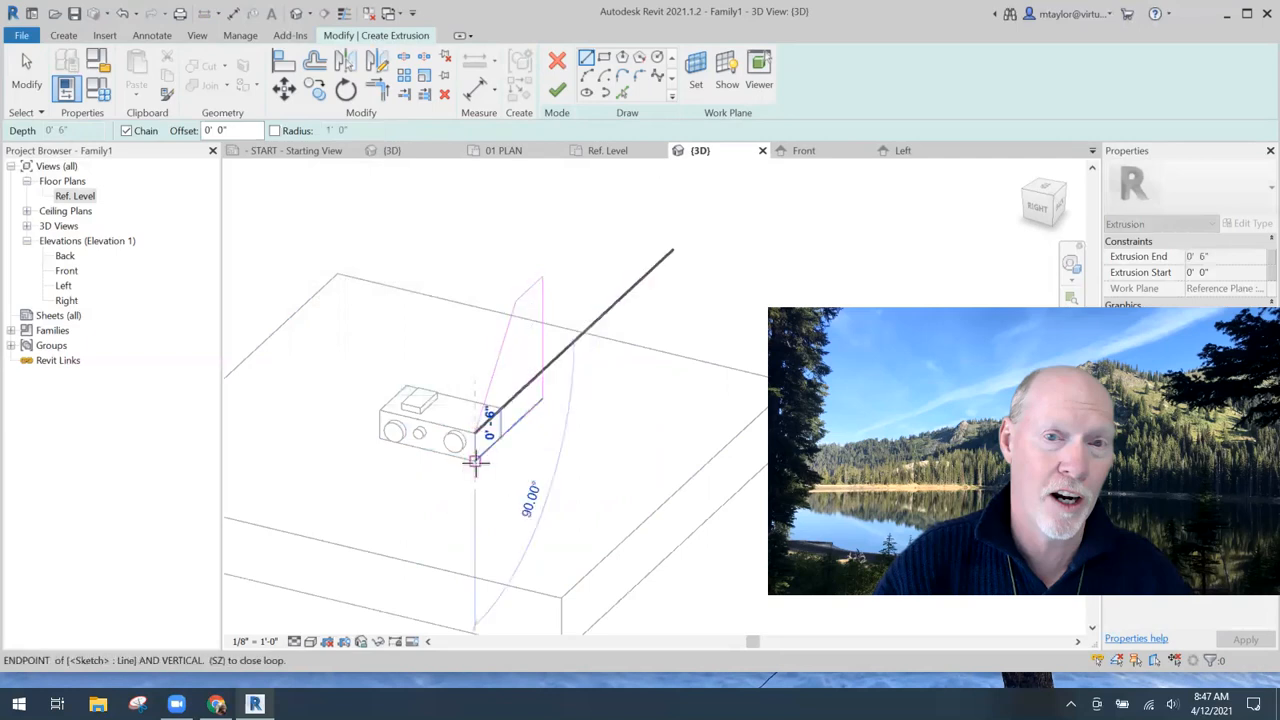
pyautogui.click(557, 91)
# - Reduce the upright extrusion's depth to about 2.8" so it forms a thin fin at the box's end
pyautogui.moveTo(545, 387); pyautogui.dragTo(536, 391)
pyautogui.scroll(3, 514, 386)
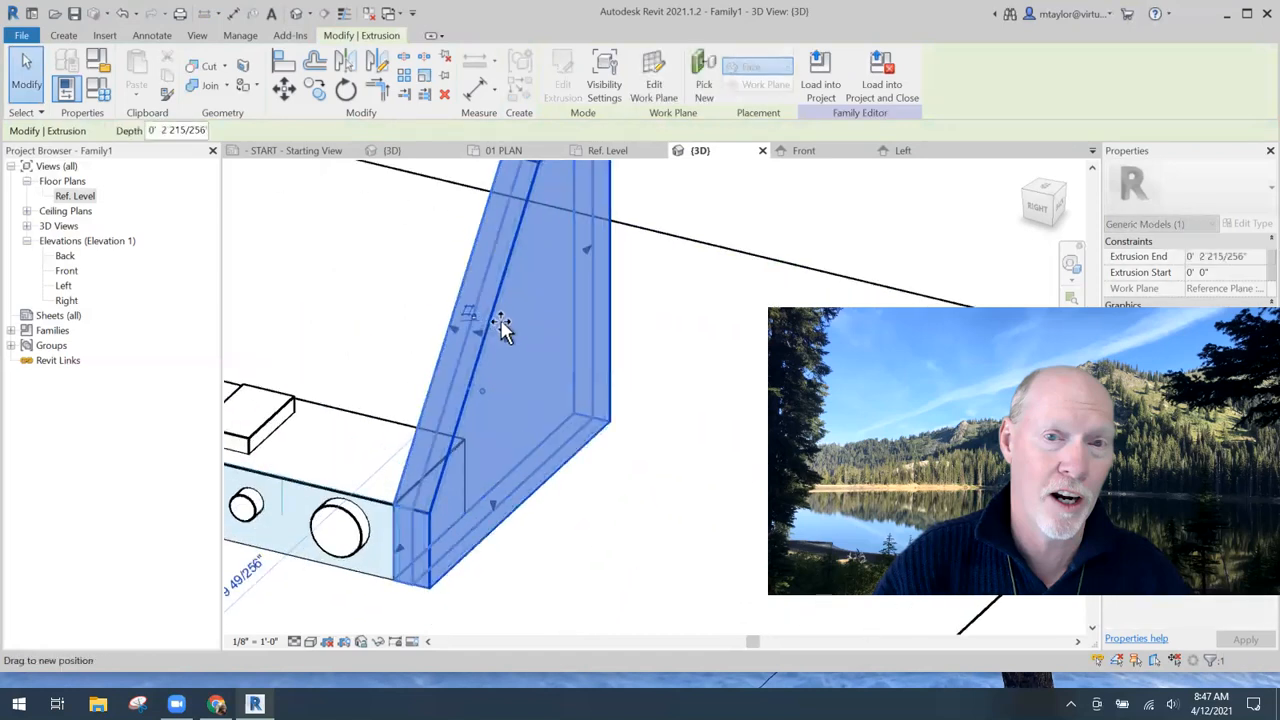
pyautogui.press('Escape')
pyautogui.scroll(-5, 603, 415)
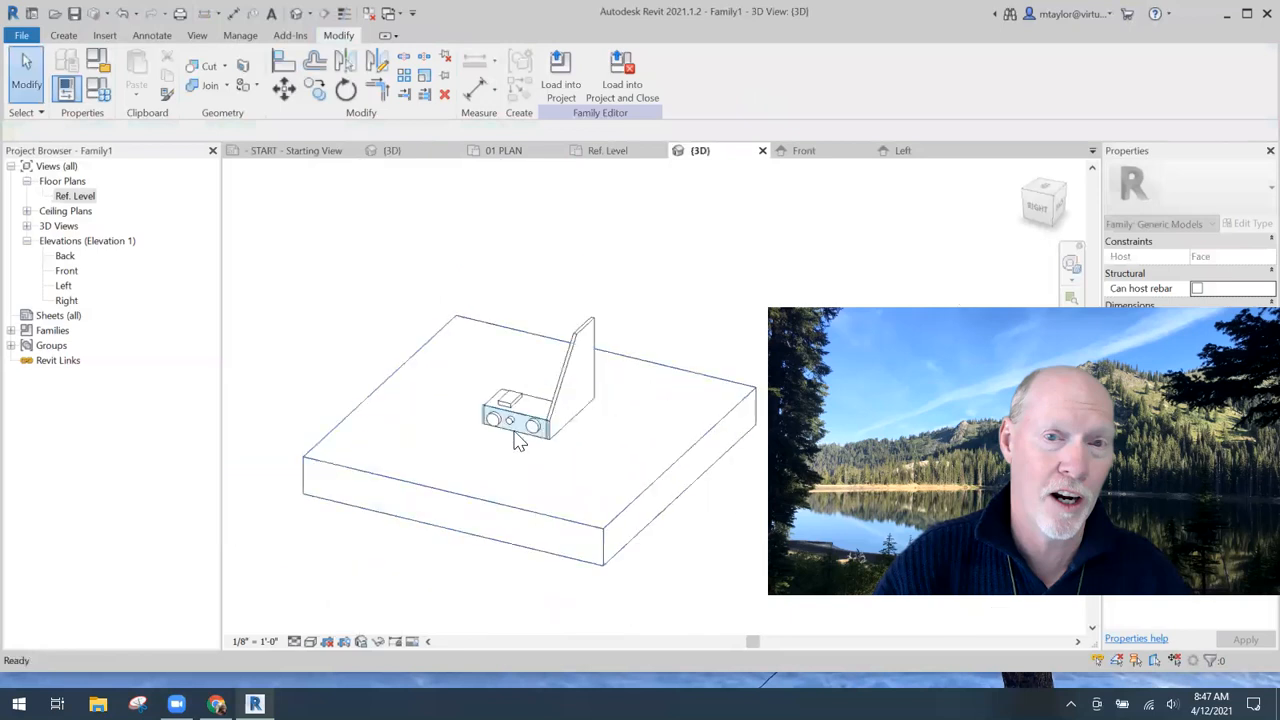
pyautogui.moveTo(500, 474)
pyautogui.keyDown('shift'); pyautogui.mouseDown(button='middle')
pyautogui.moveTo(700, 451)
pyautogui.moveTo(591, 489)
pyautogui.moveTo(437, 500)
pyautogui.moveTo(514, 491)
pyautogui.moveTo(497, 466)
pyautogui.mouseUp(button='middle'); pyautogui.keyUp('shift')
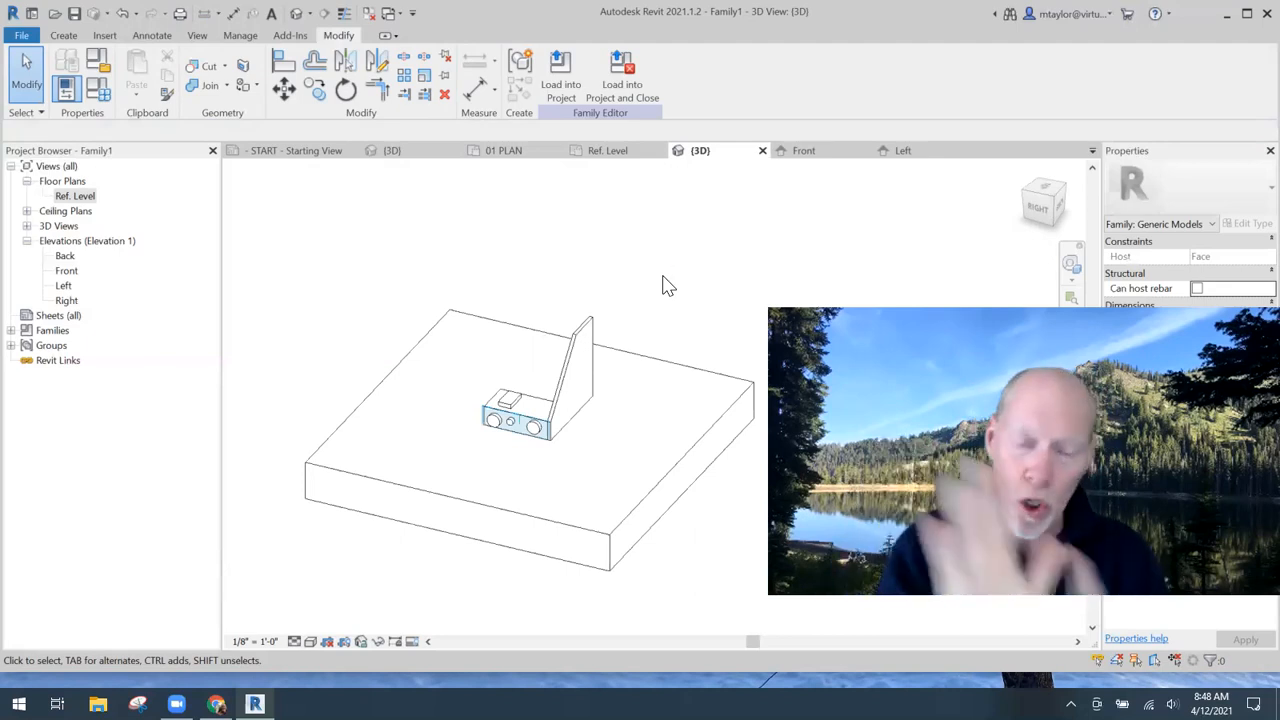
pyautogui.keyDown('shift'); pyautogui.moveTo(646, 300); pyautogui.dragTo(617, 293, button='middle'); pyautogui.keyUp('shift')
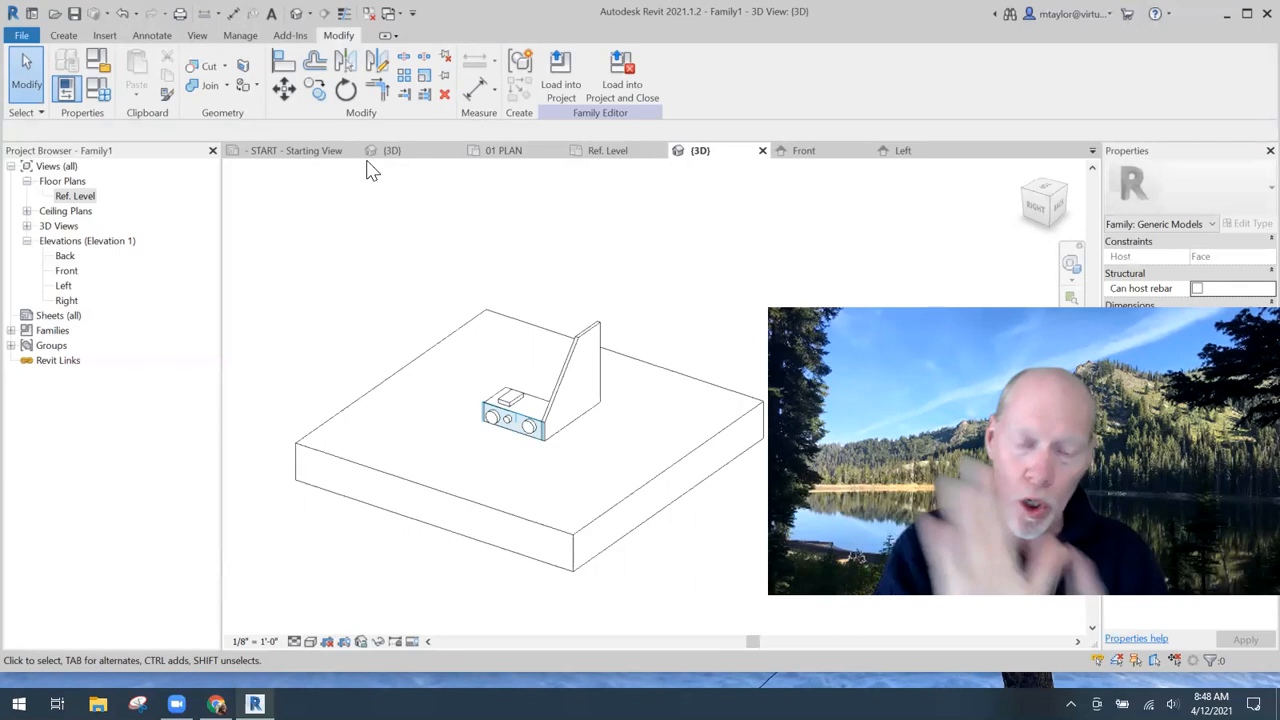
pyautogui.click(63, 35)
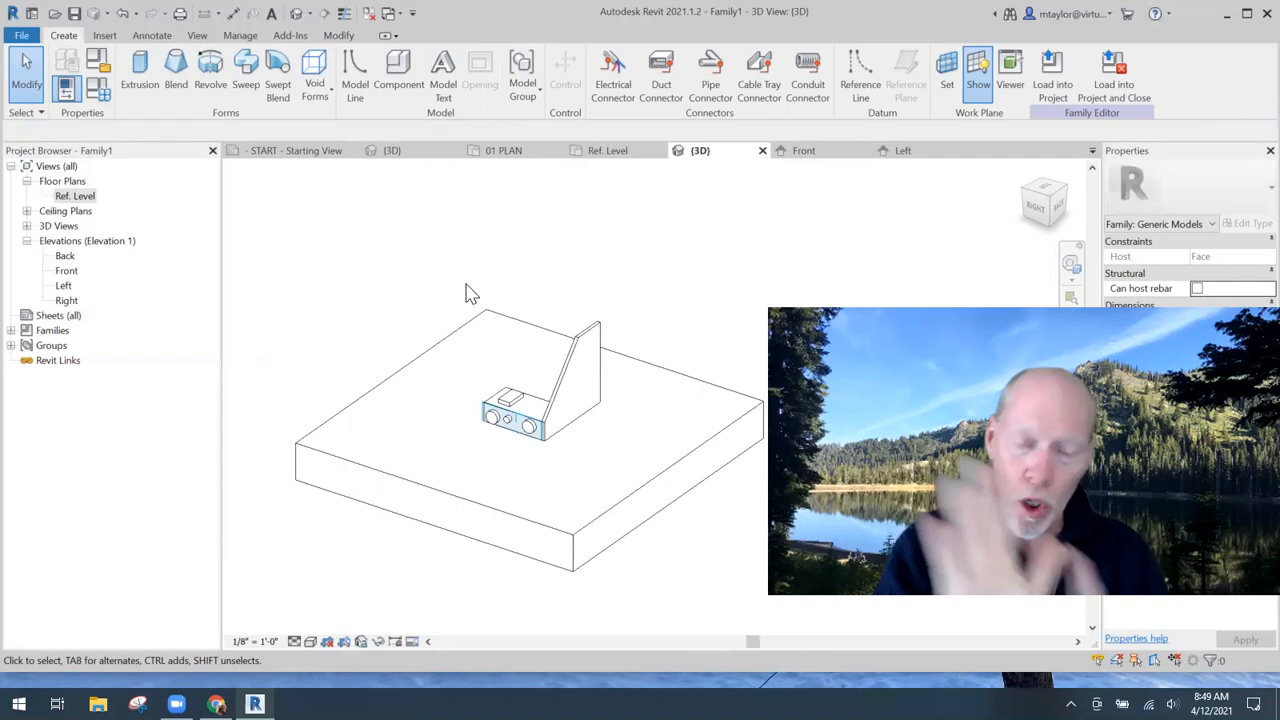
pyautogui.scroll(3, 500, 405)
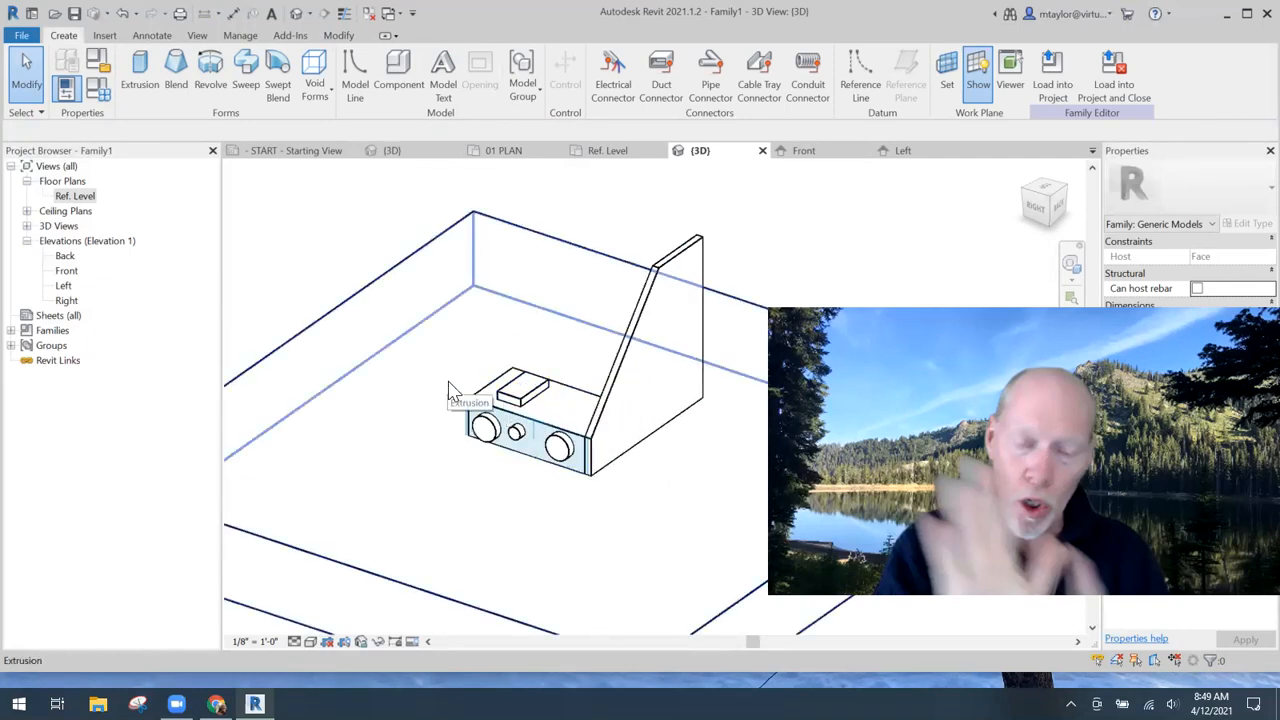
pyautogui.scroll(-5, 440, 365)
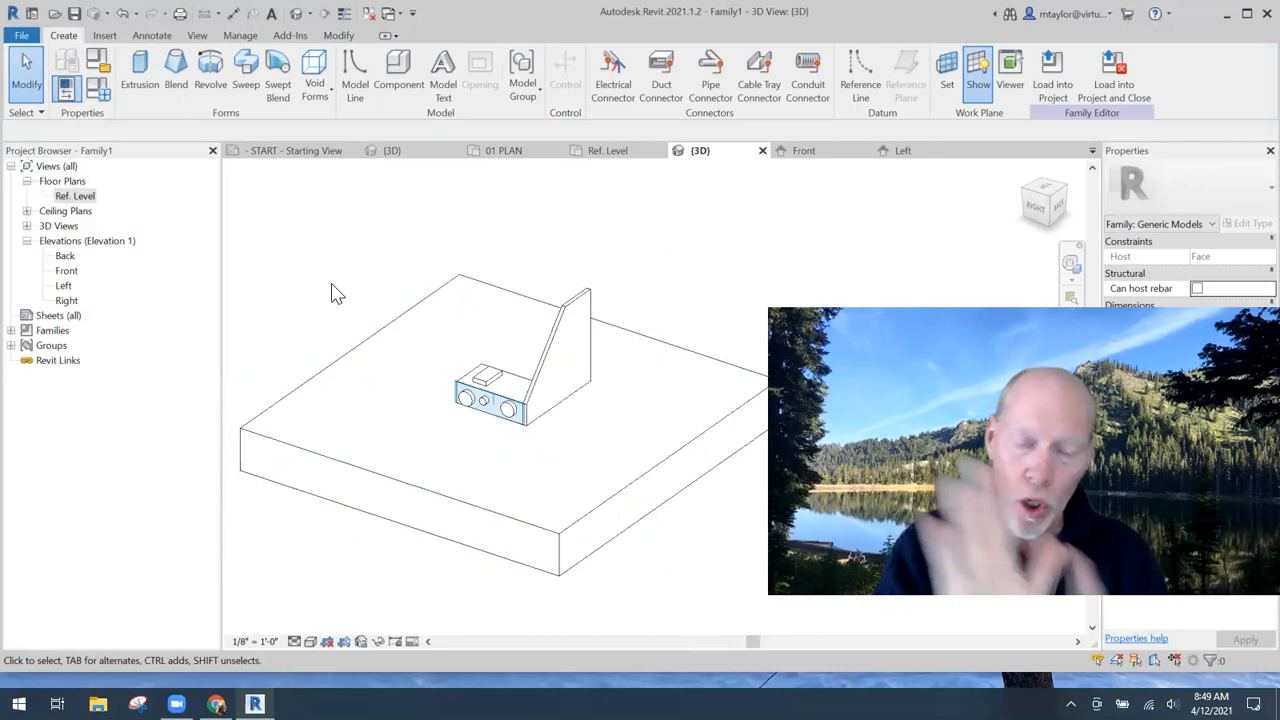
# - Hide the work plane in the Ref. Level plan and draw a diagonal reference line outward from the fin's corner at the box
pyautogui.doubleClick(73, 197)
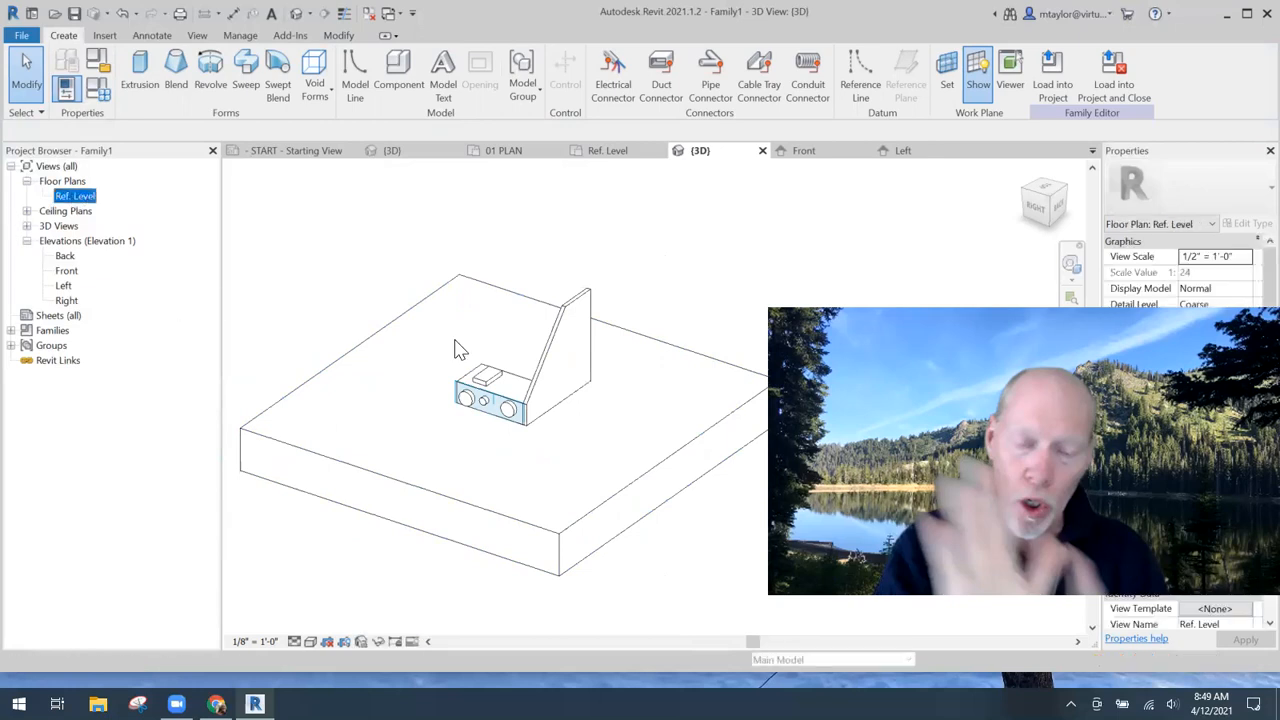
pyautogui.click(978, 72)
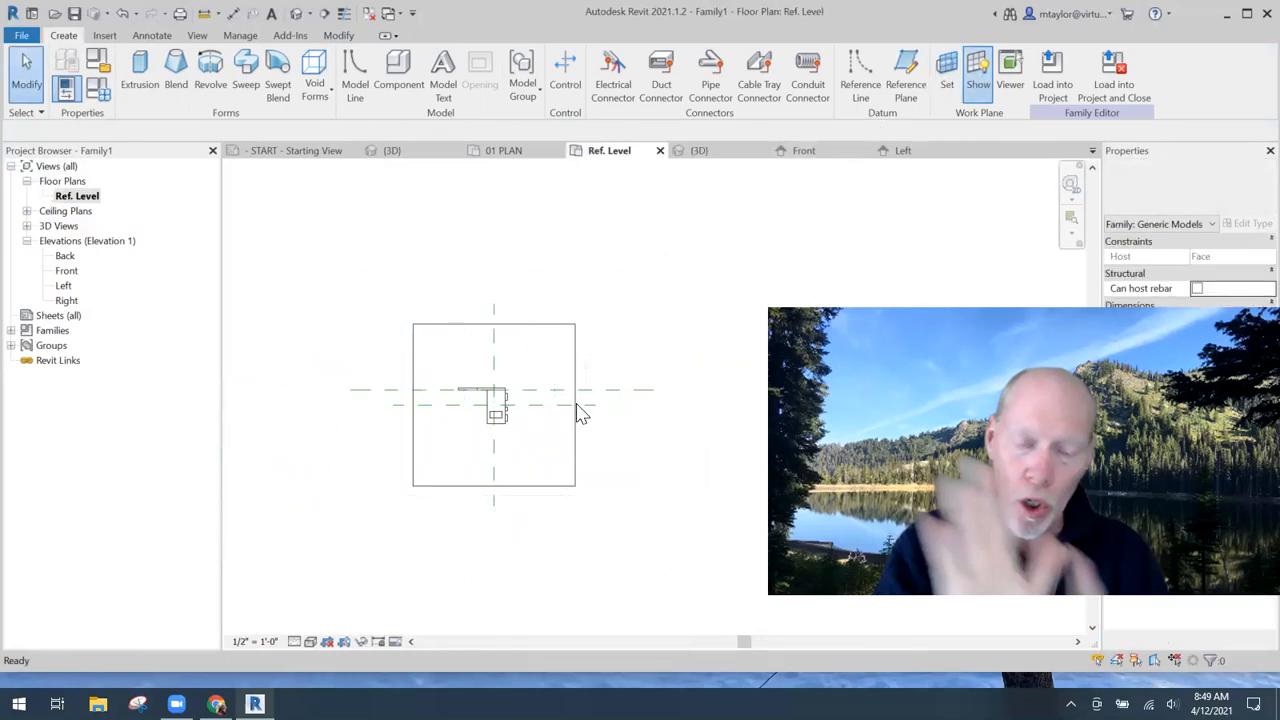
pyautogui.scroll(4, 480, 423)
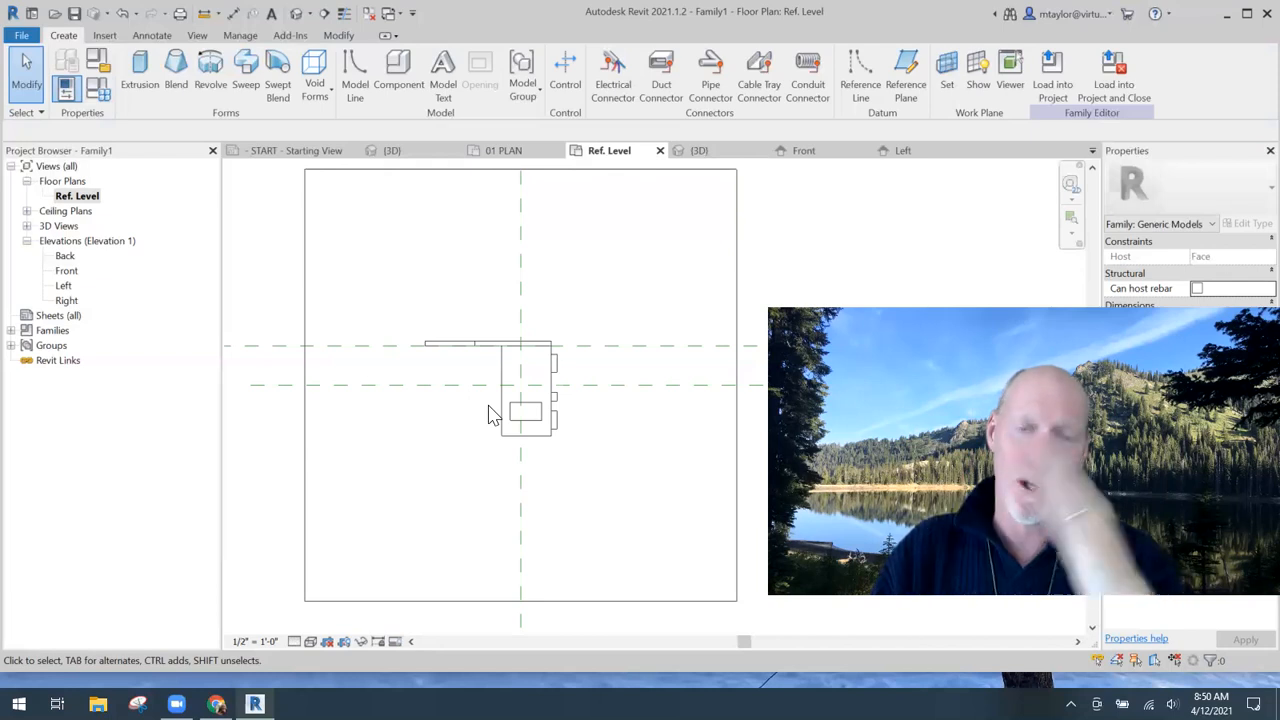
pyautogui.click(859, 80)
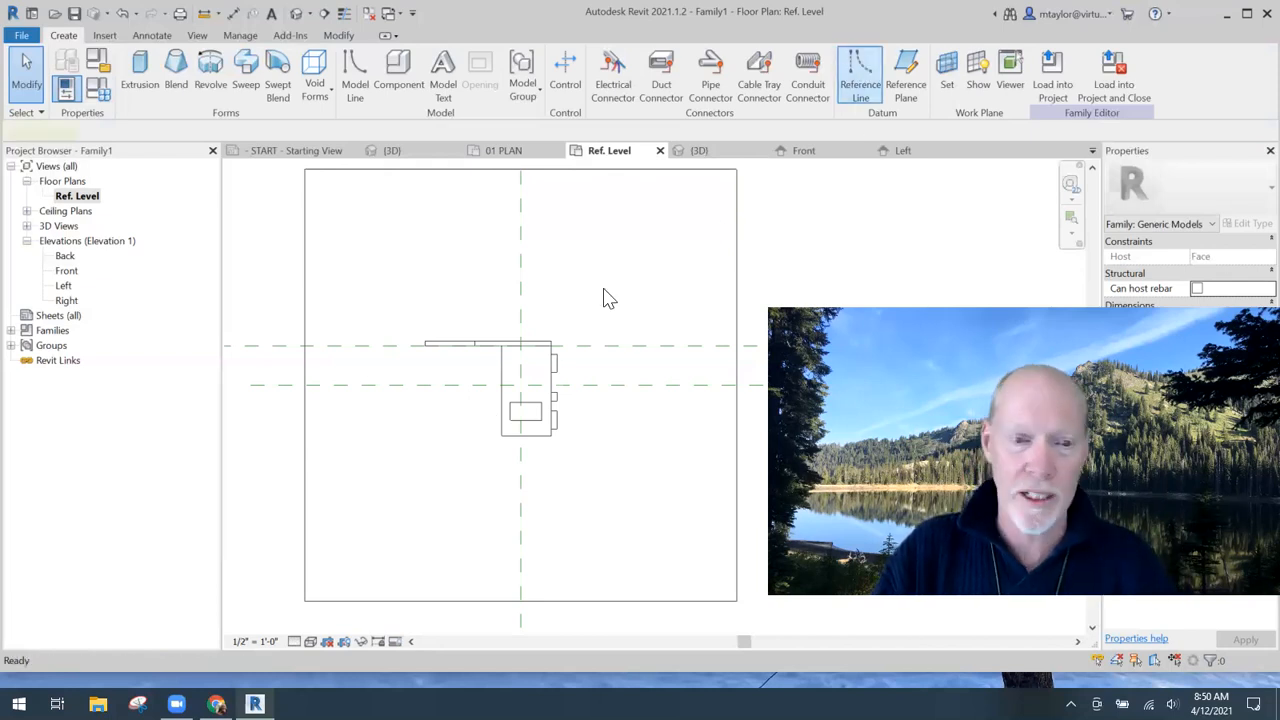
pyautogui.click(552, 338)
pyautogui.click(648, 225)
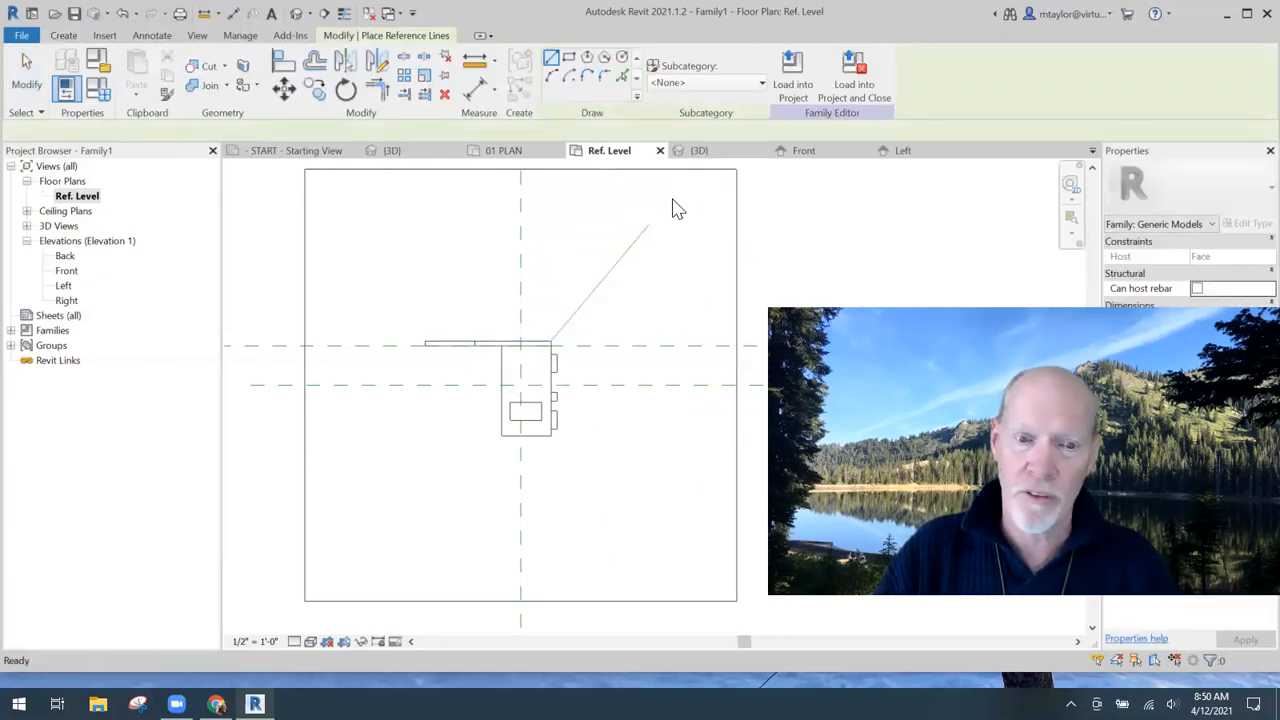
# - Add an angular dimension between the fin's long edge and the diagonal reference line in the Ref. Level plan
pyautogui.press('Escape')
pyautogui.press('Escape')
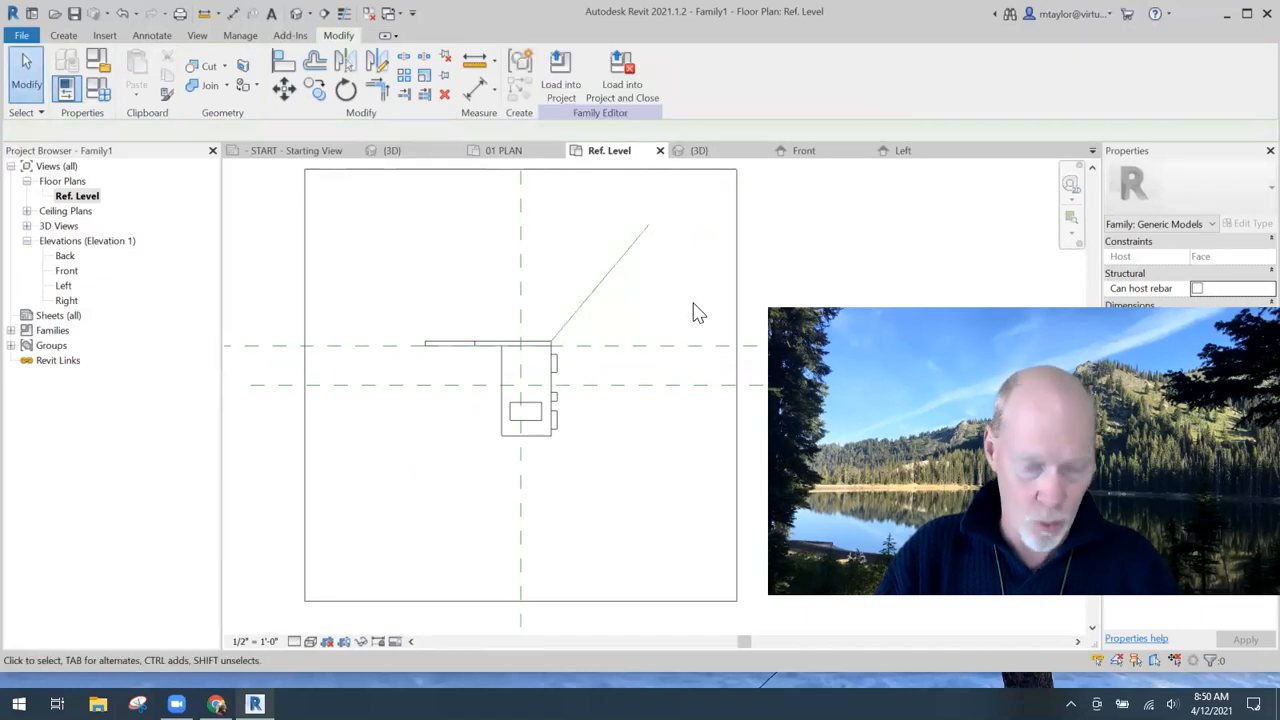
pyautogui.press('d')
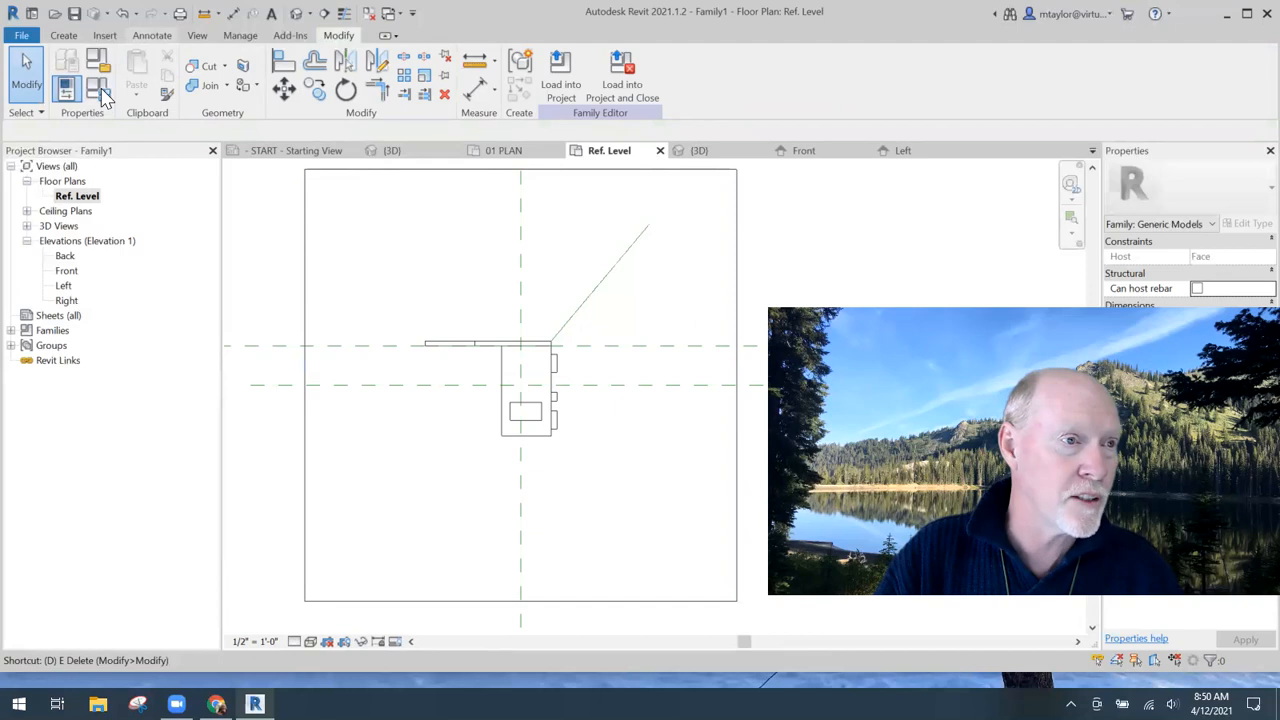
pyautogui.click(152, 35)
pyautogui.click(108, 70)
pyautogui.click(500, 343)
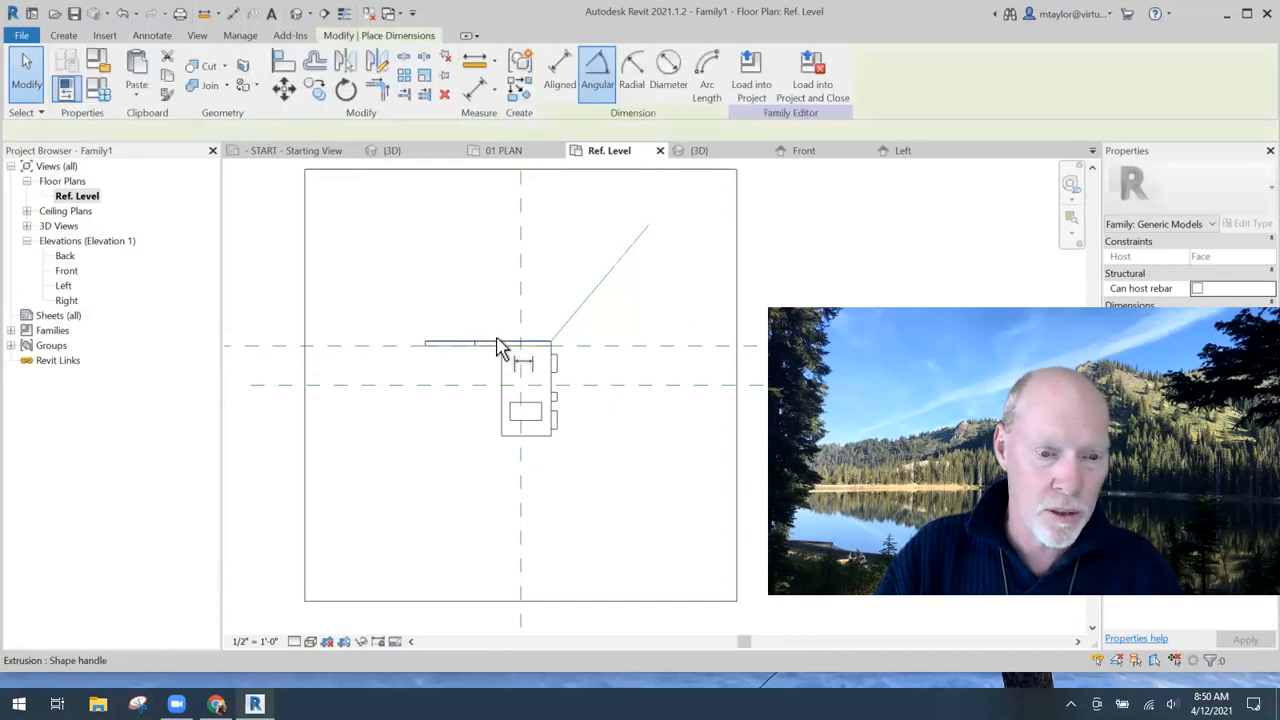
pyautogui.click(594, 302)
pyautogui.click(563, 284)
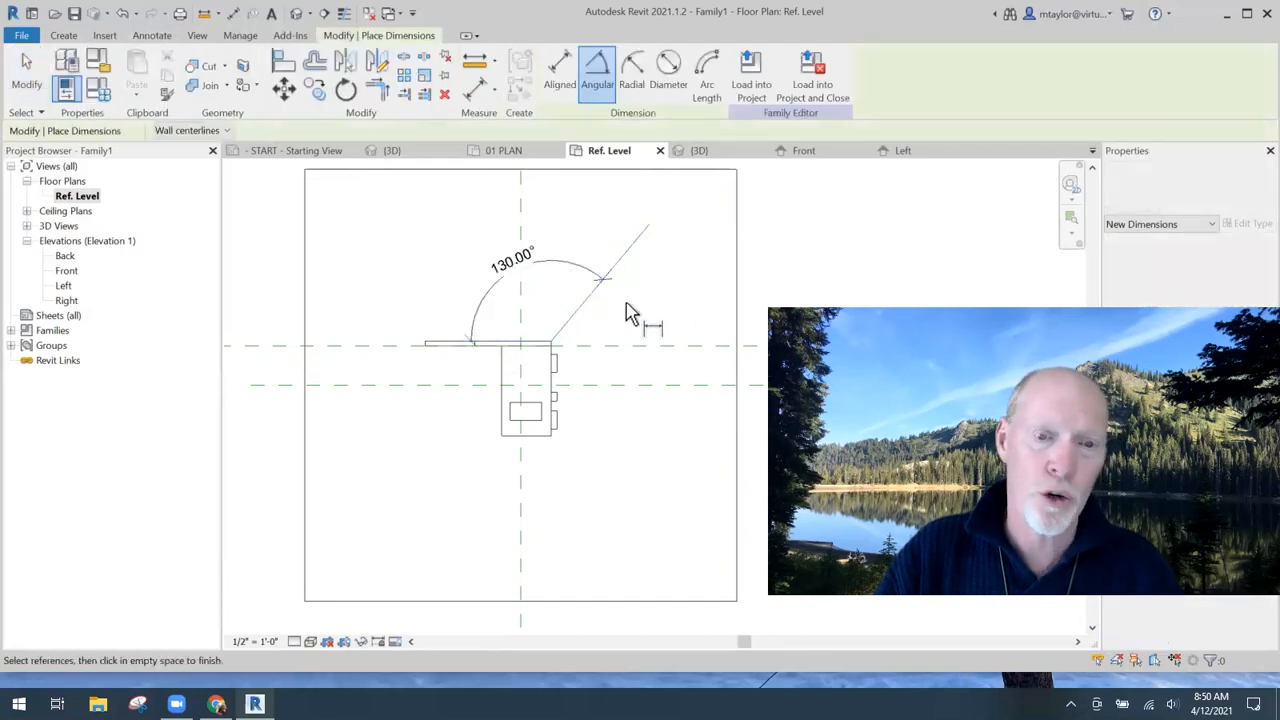
pyautogui.press('Escape')
# - Rotate the reference line by setting its angular dimension to the fin to 80°
pyautogui.click(651, 234)
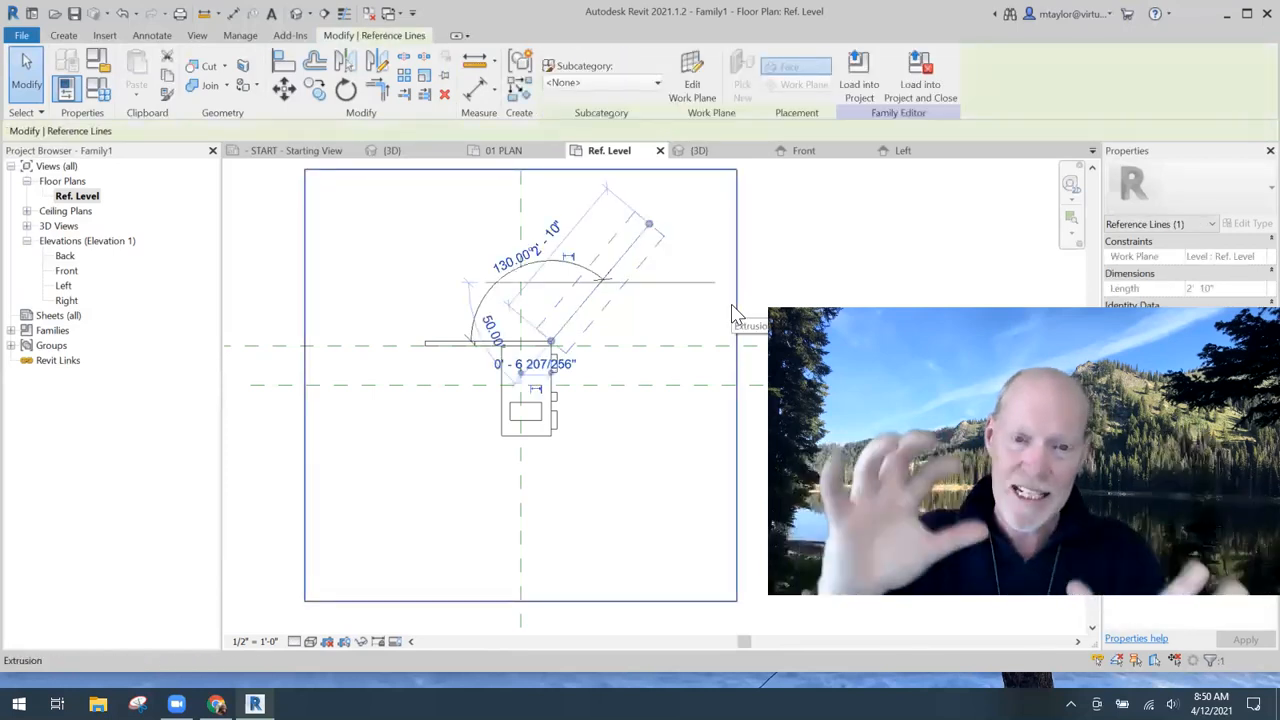
pyautogui.click(516, 259)
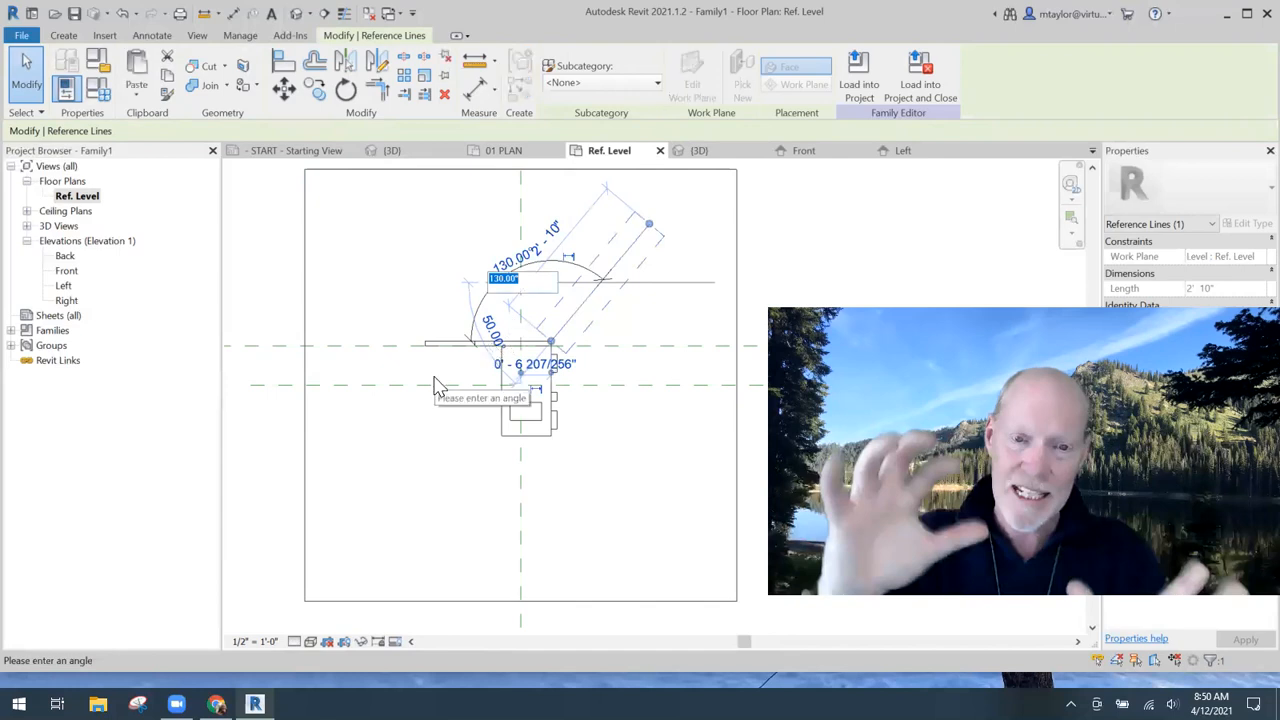
pyautogui.write('100')
pyautogui.press('Return')
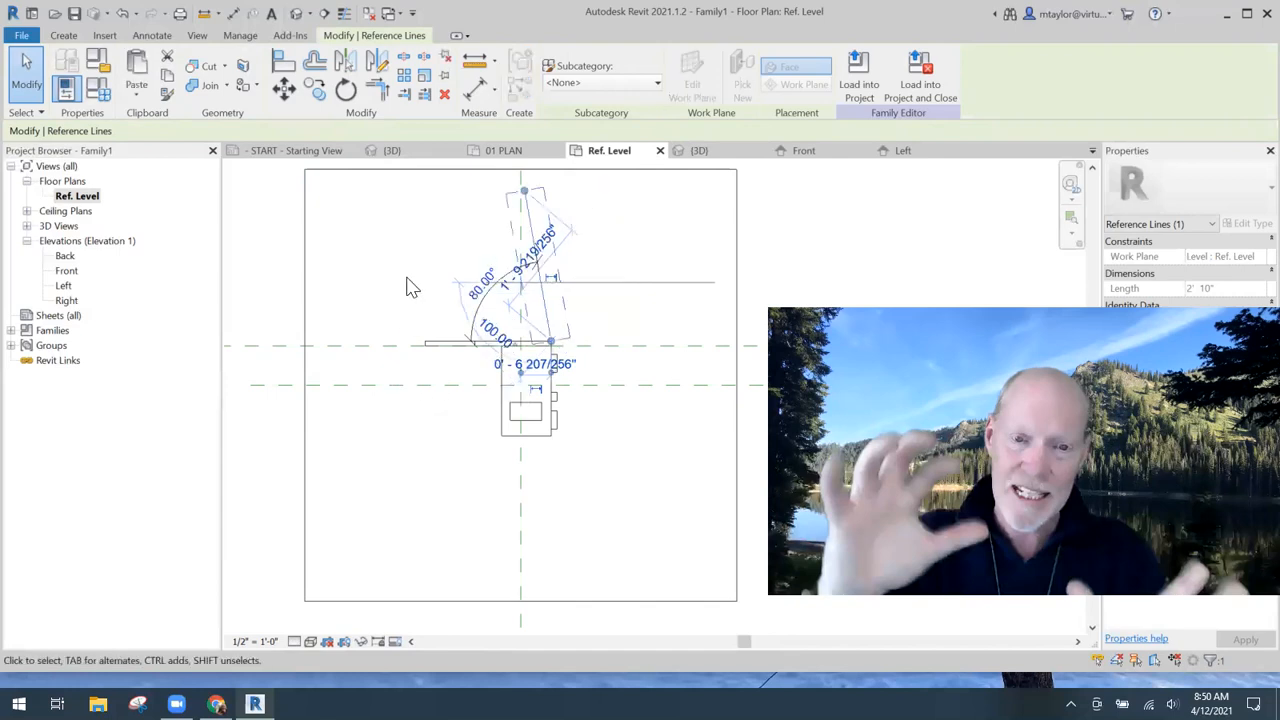
pyautogui.click(648, 474)
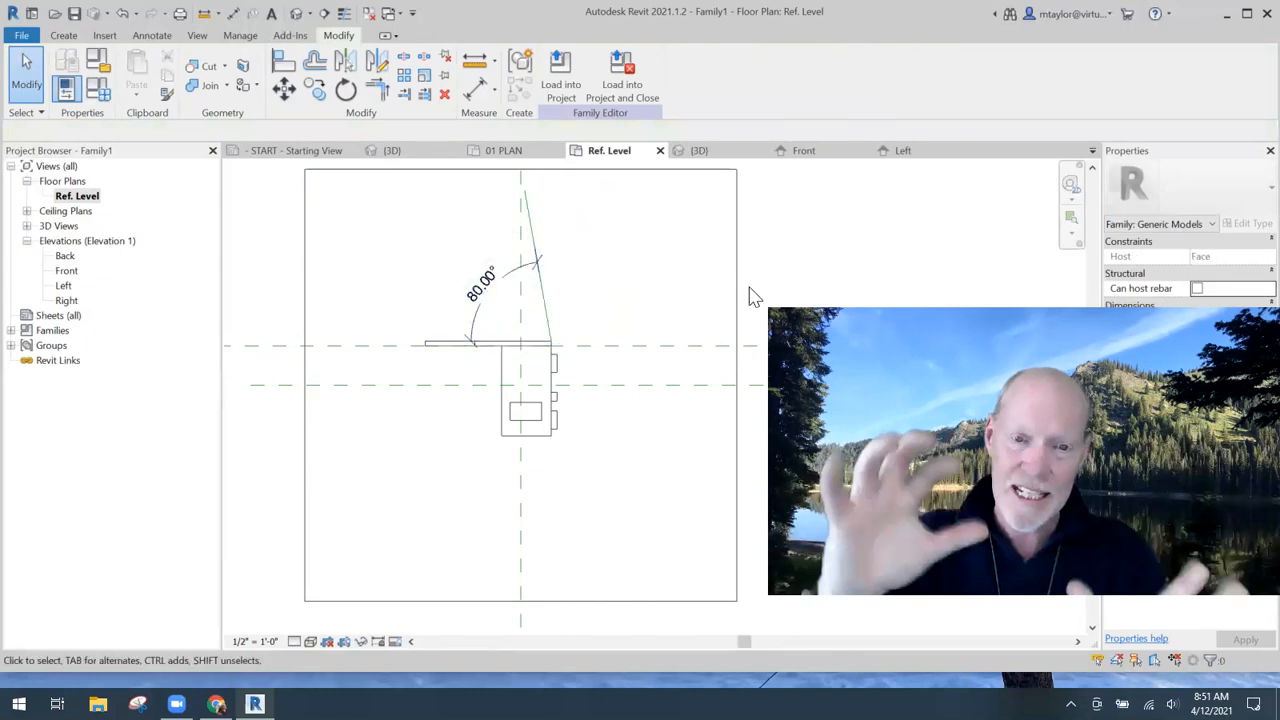
# - Set the angle between the reference line and the fin to 30°
pyautogui.click(478, 292)
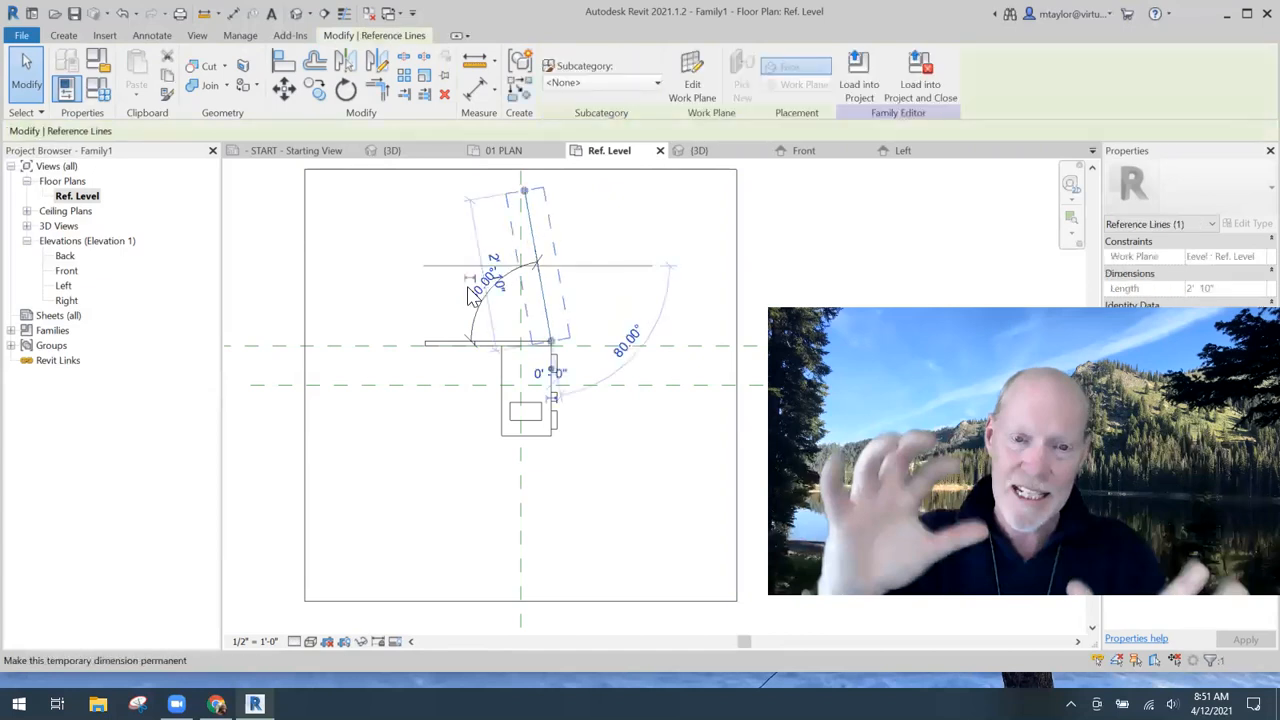
pyautogui.click(487, 282)
pyautogui.write('30')
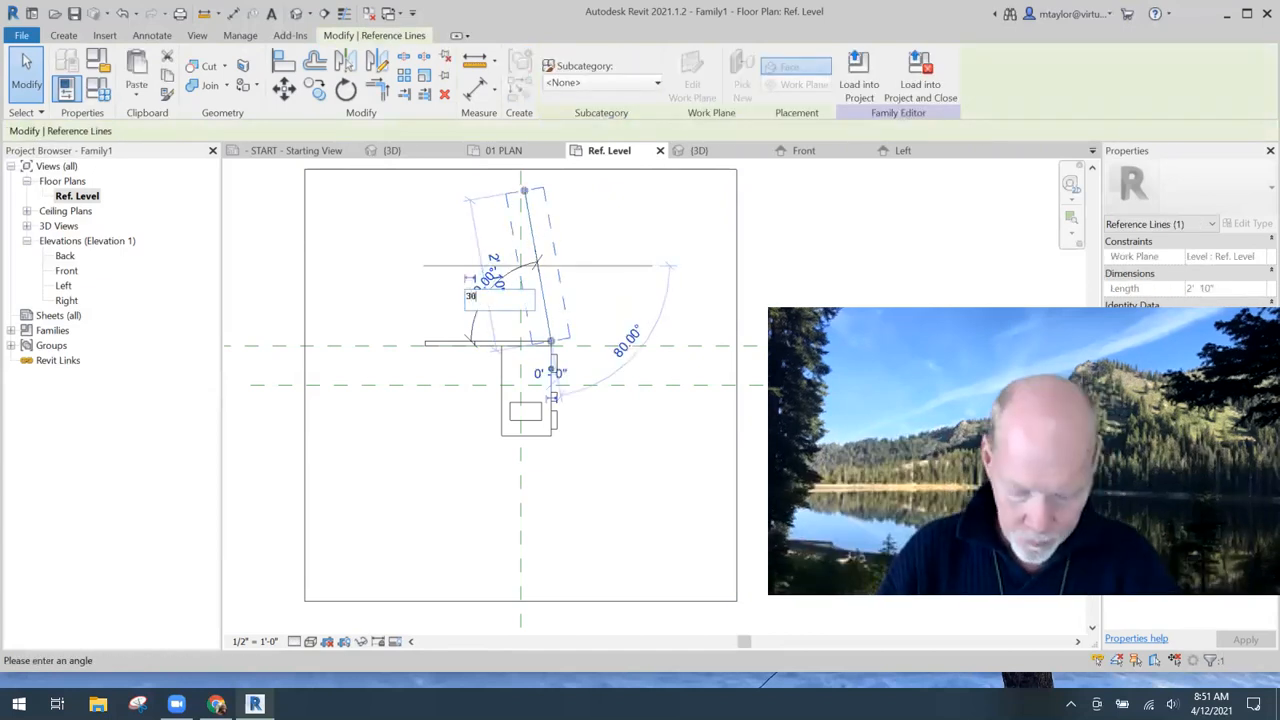
pyautogui.press('Return')
pyautogui.press('Escape')
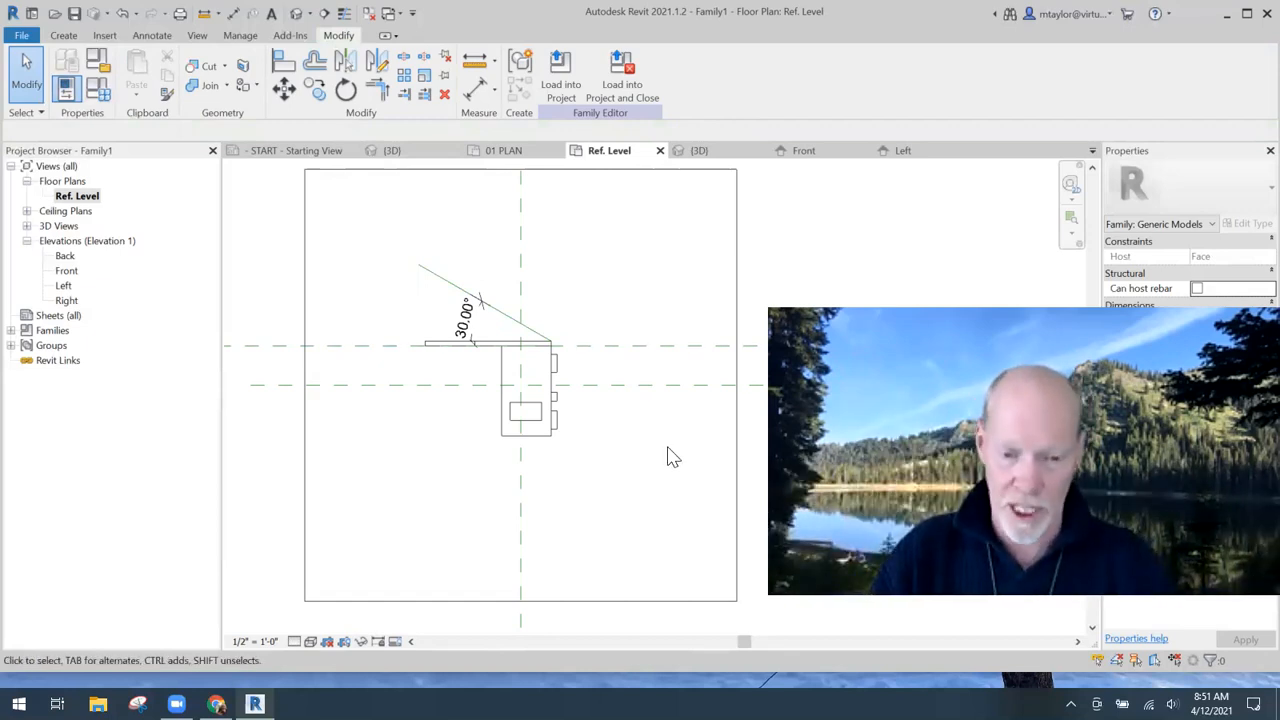
pyautogui.scroll(-2, 606, 497)
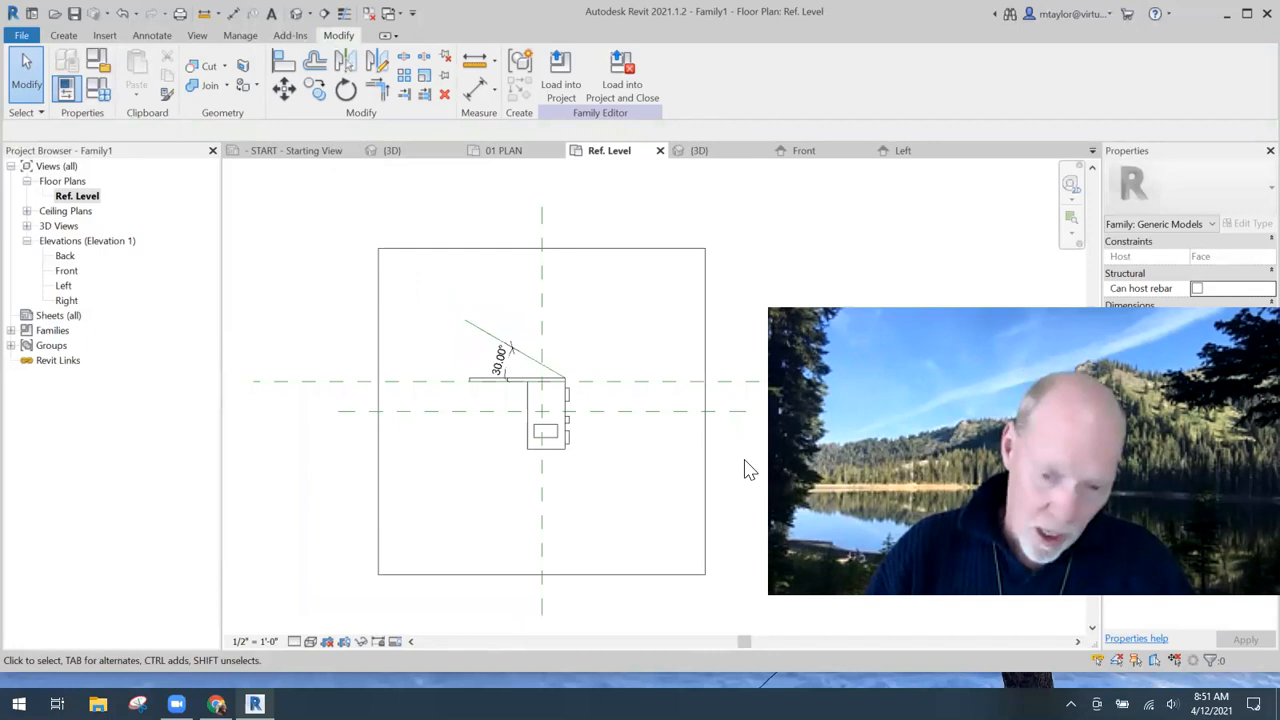